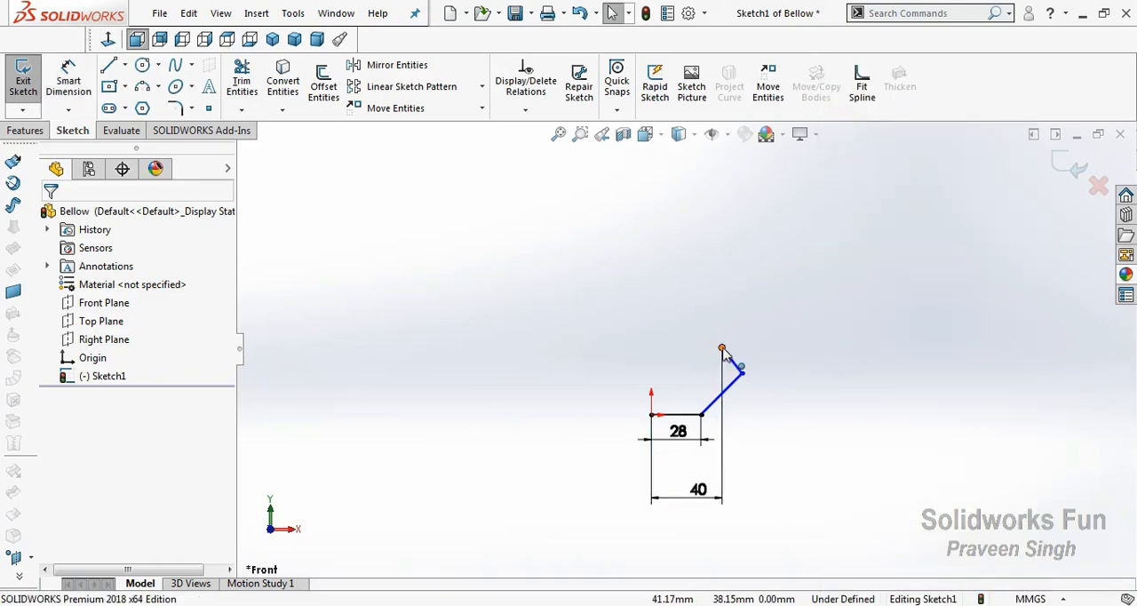
Adjust the two diagonal lines by moving their open upper endpoint and outer corner to shape the first bellow fold
drag(724, 354, 672, 348)
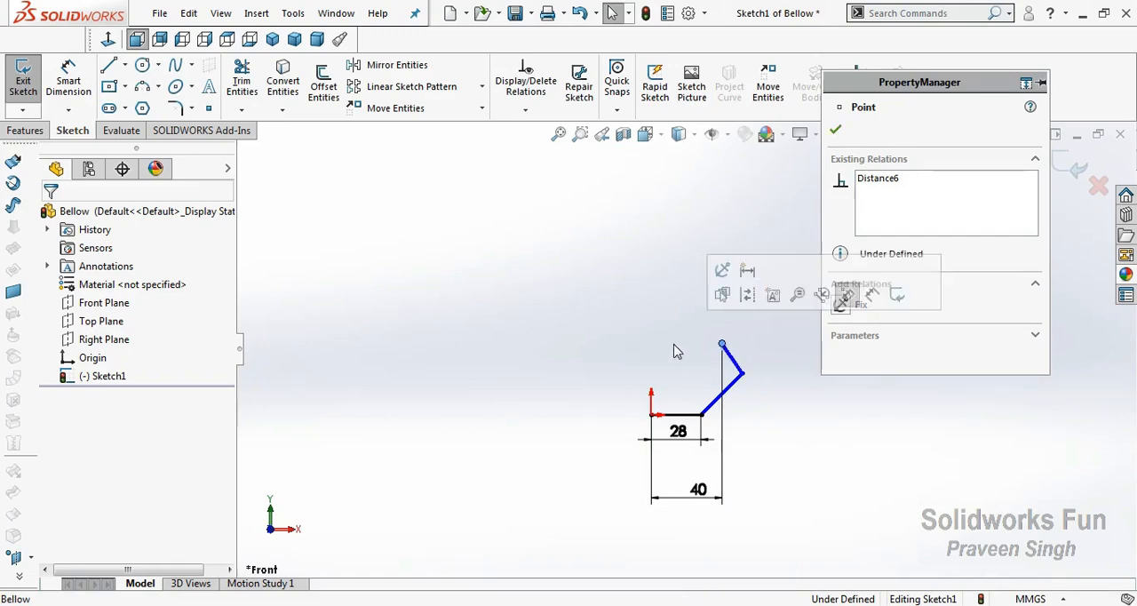
drag(750, 385, 745, 371)
click(796, 417)
scroll(818, 344, up, 1)
scroll(820, 340, down, 1)
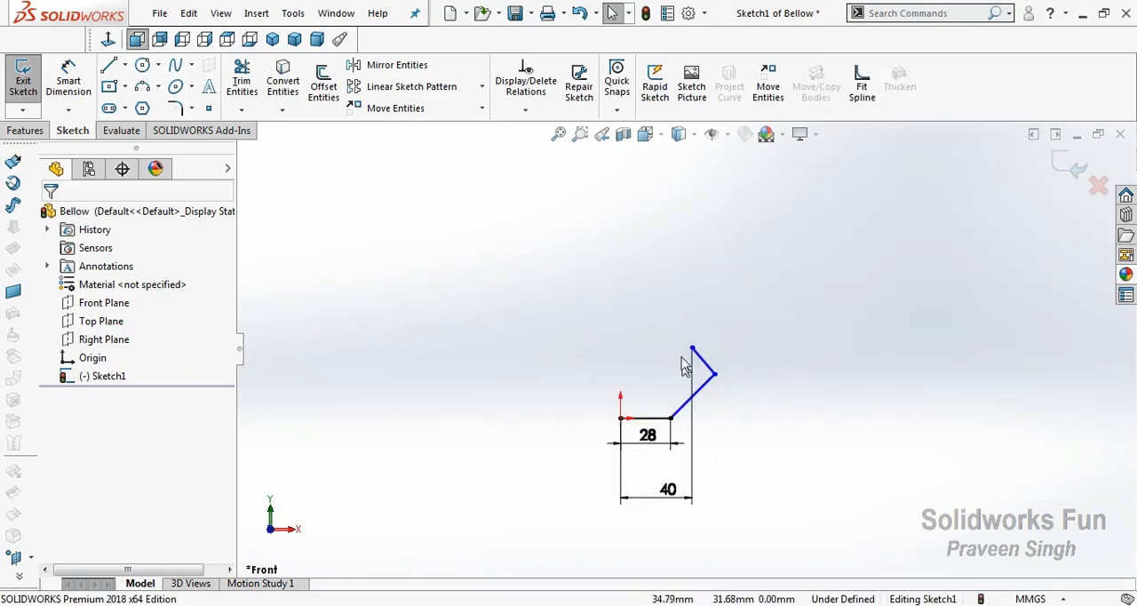
drag(715, 380, 727, 380)
click(731, 399)
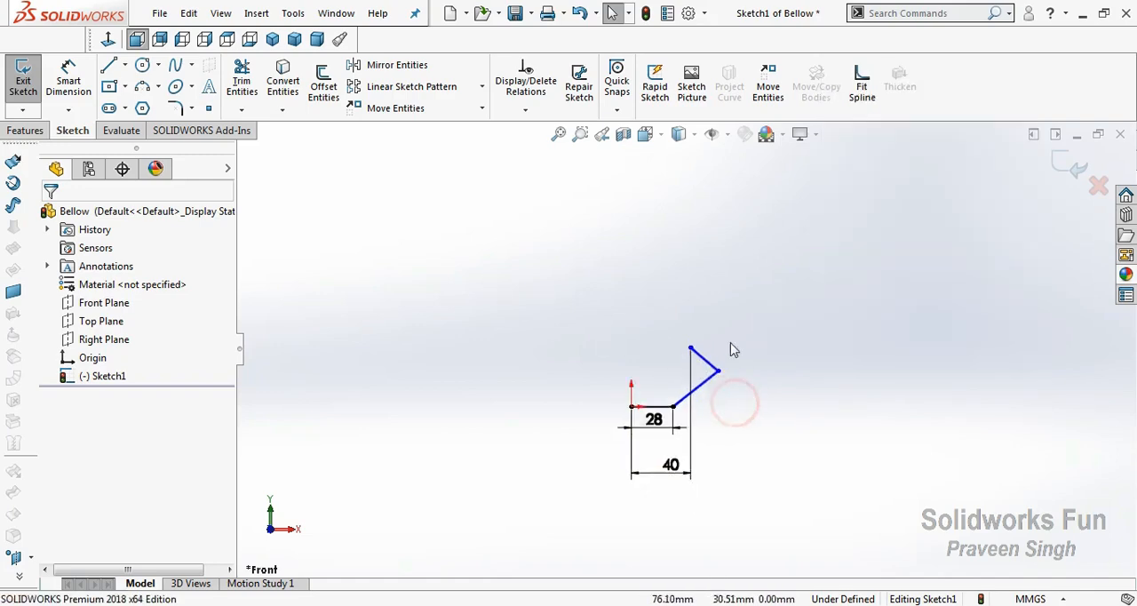
Continue the profile upward from the open endpoint with eleven short zigzag lines, aligning their inner and outer corners vertically with the first fold
click(109, 68)
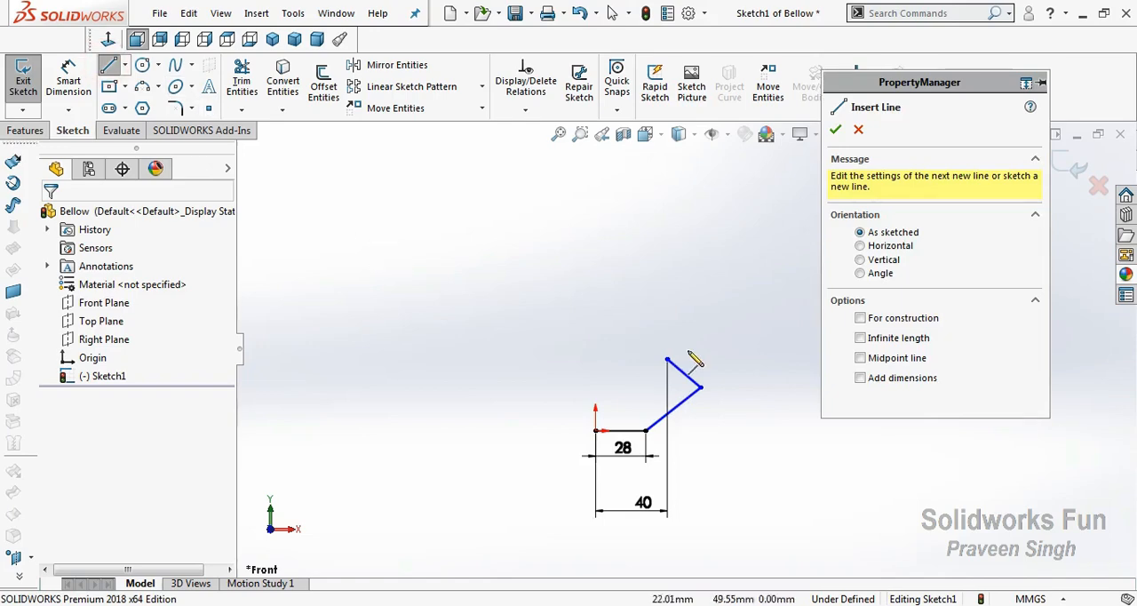
click(667, 359)
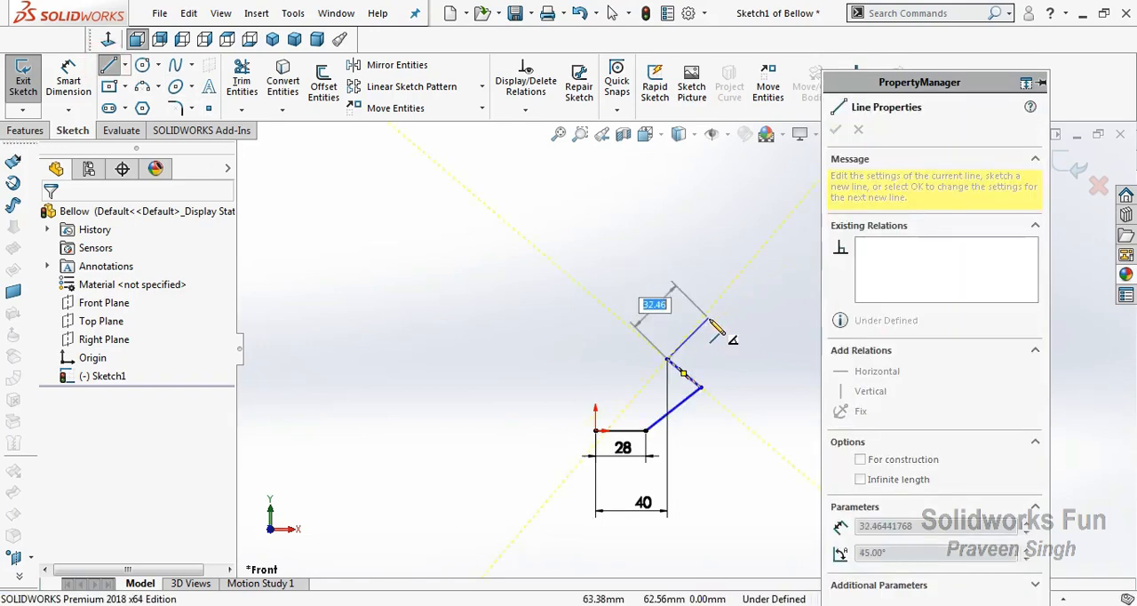
click(703, 332)
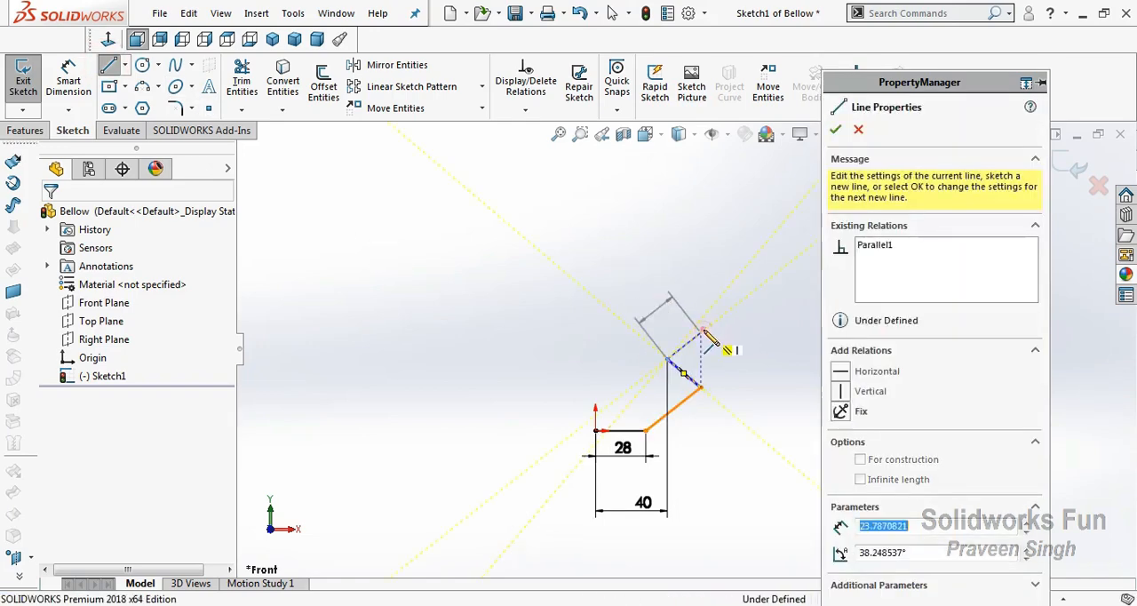
click(667, 305)
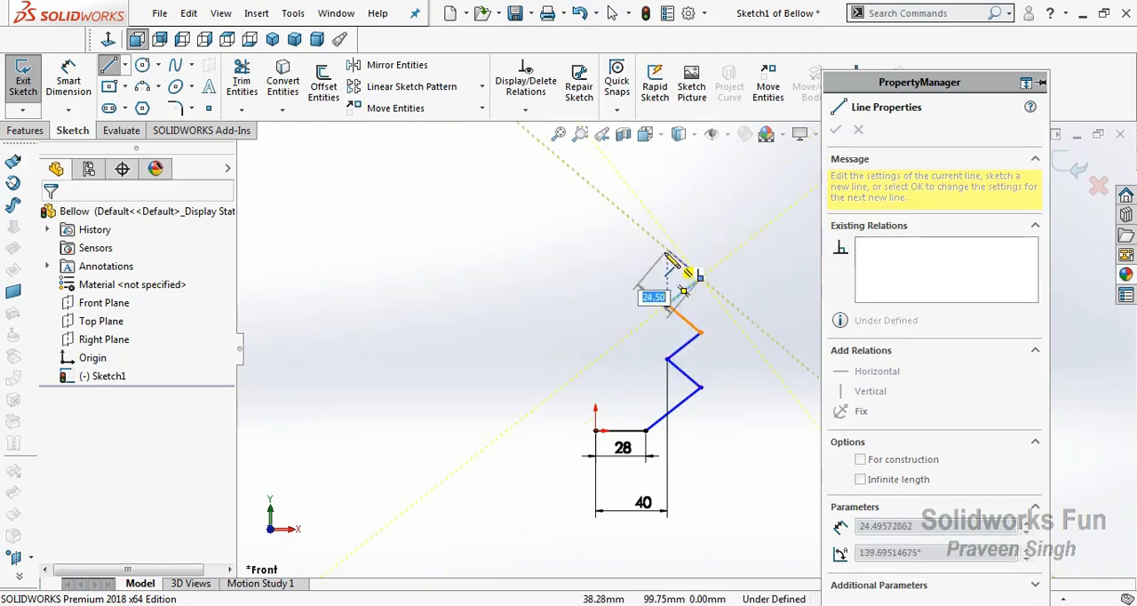
click(700, 277)
click(667, 249)
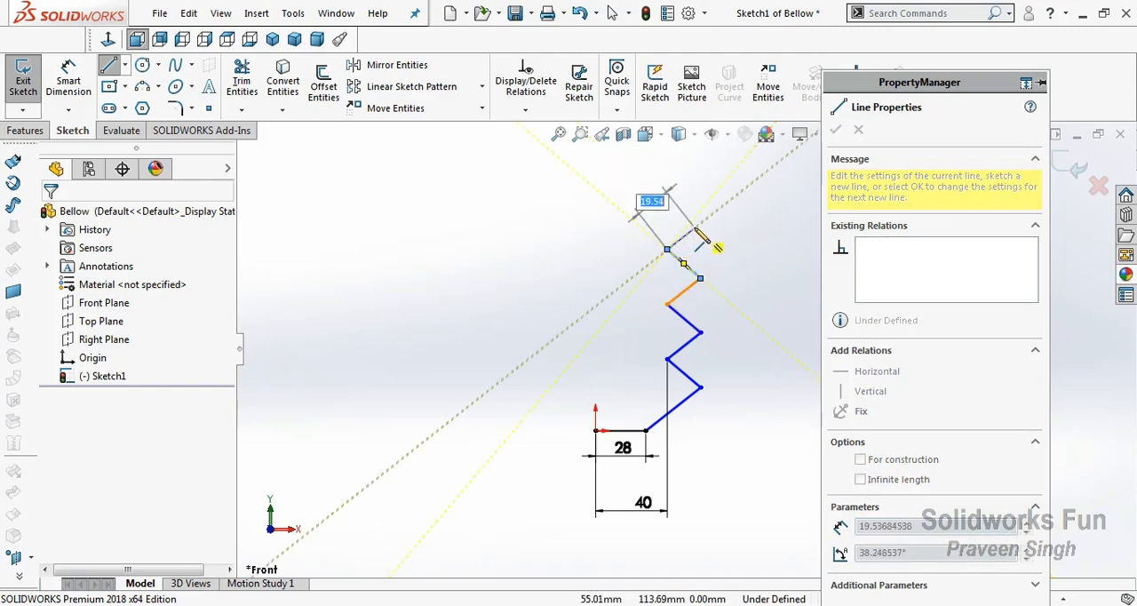
click(699, 224)
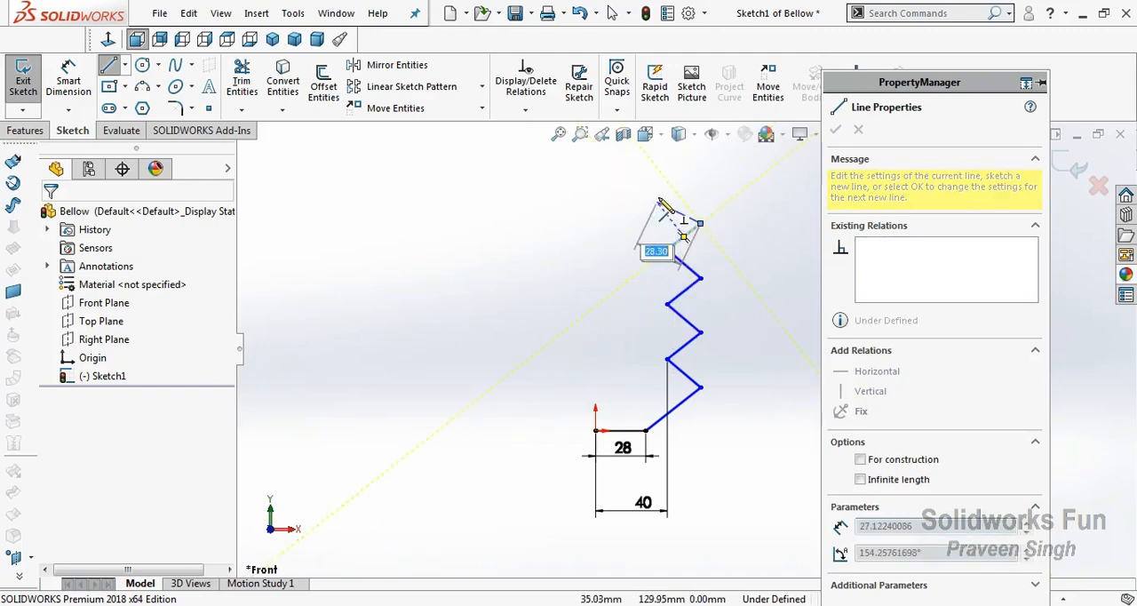
click(667, 195)
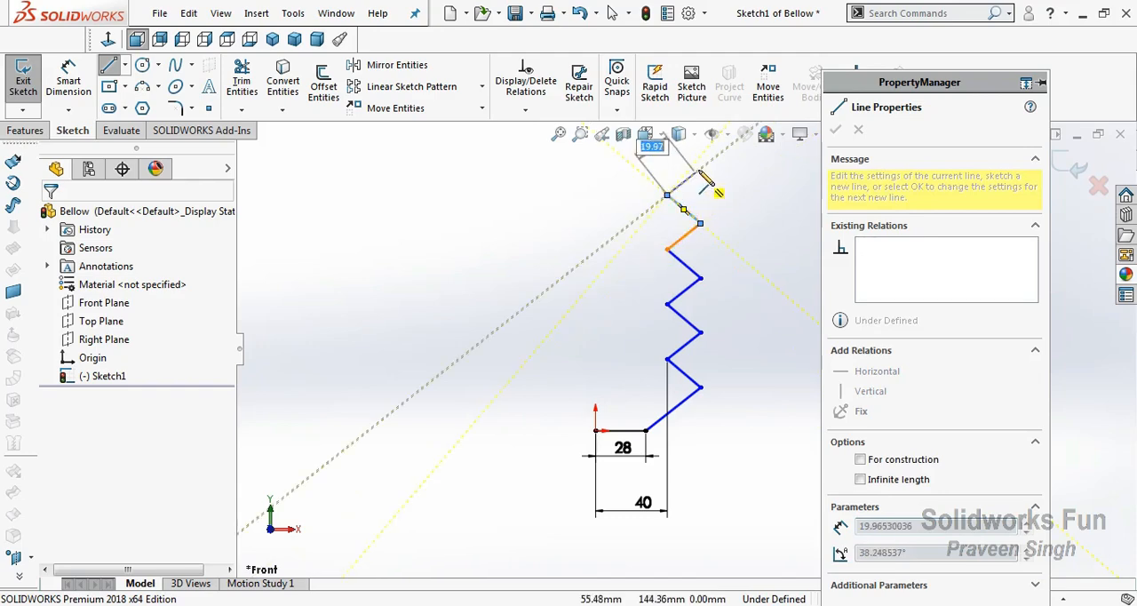
click(700, 169)
scroll(693, 174, up, 1)
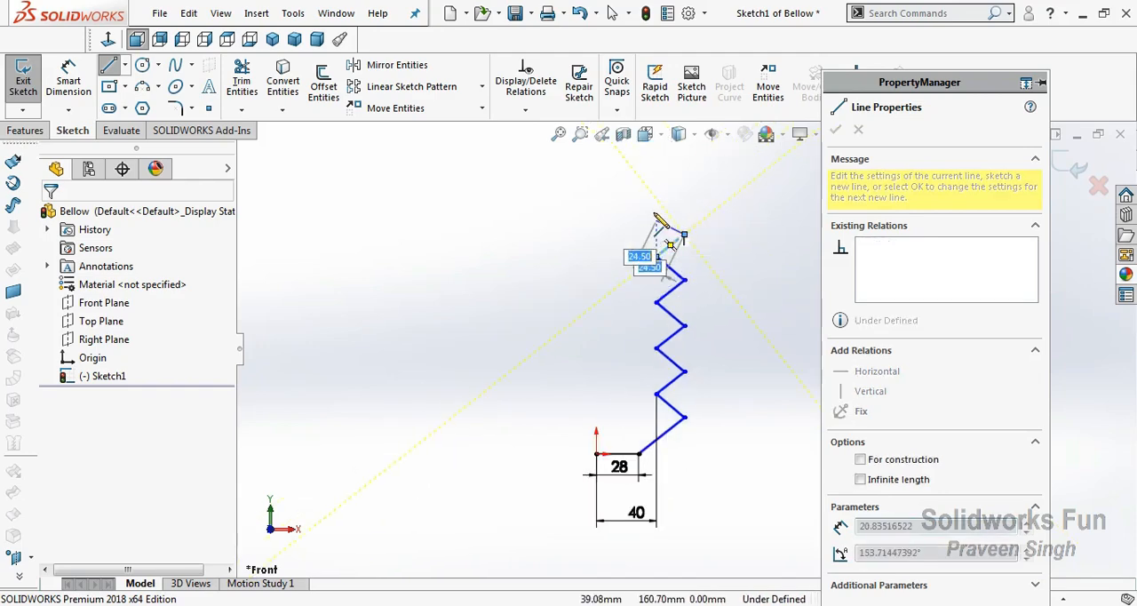
click(655, 212)
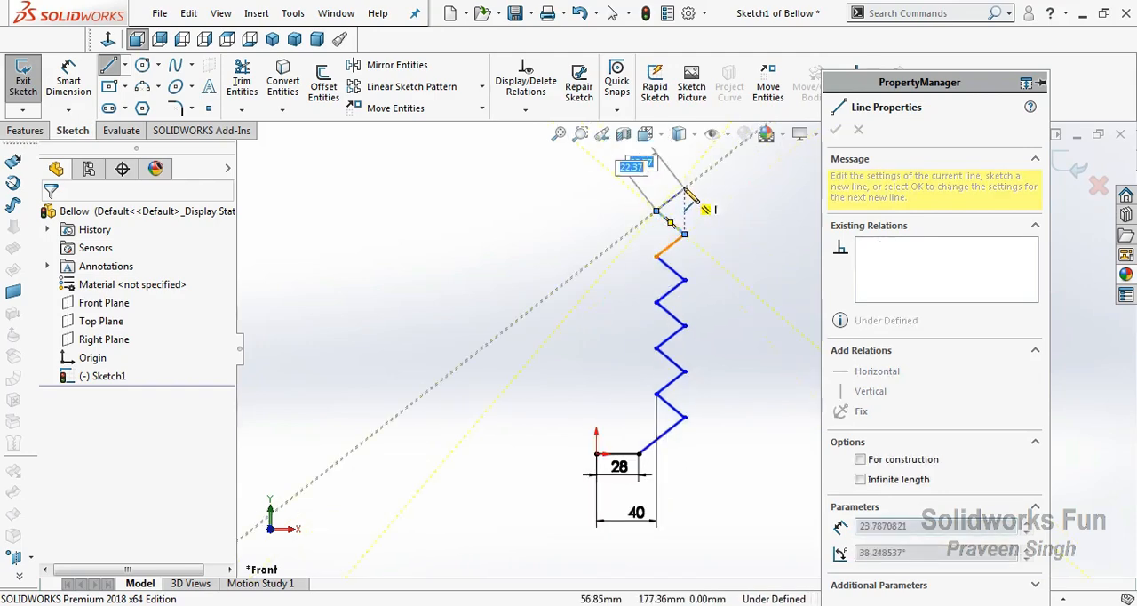
click(684, 189)
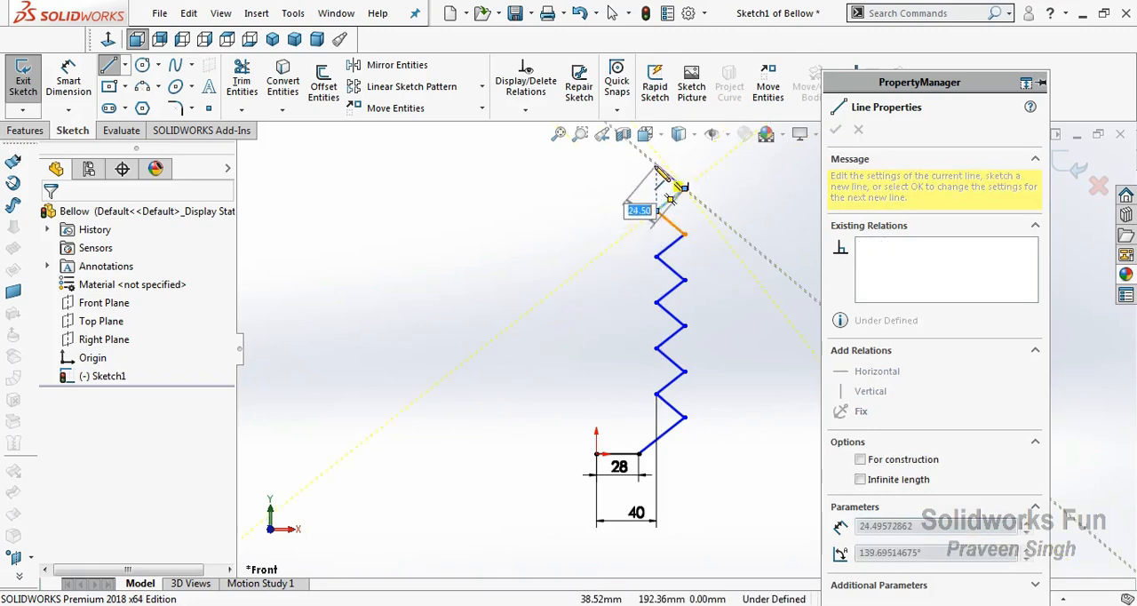
click(654, 166)
scroll(688, 191, down, 1)
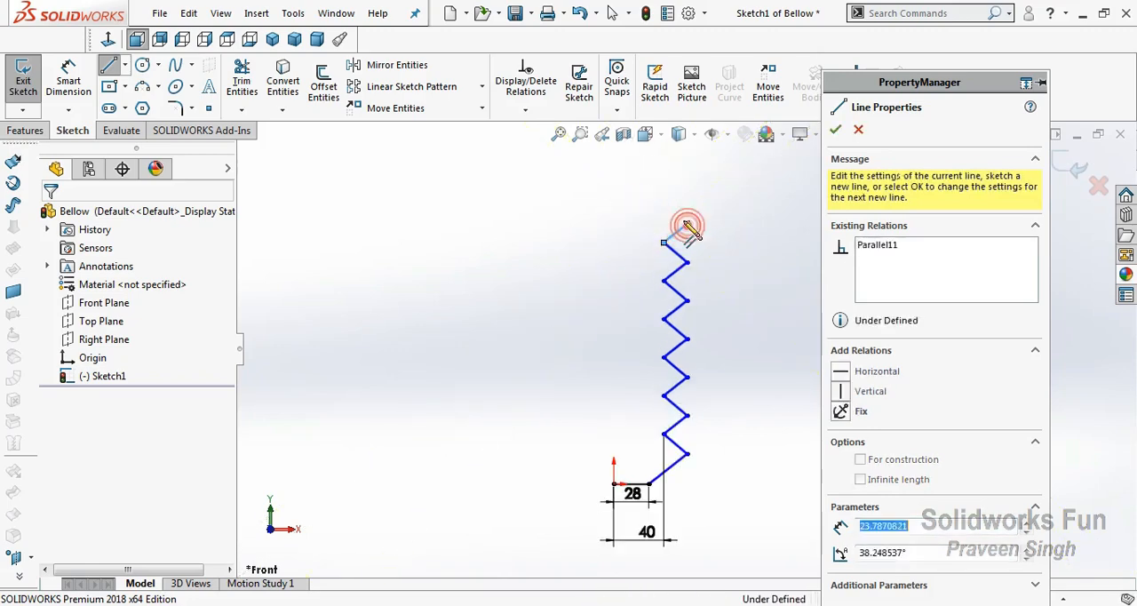
click(685, 228)
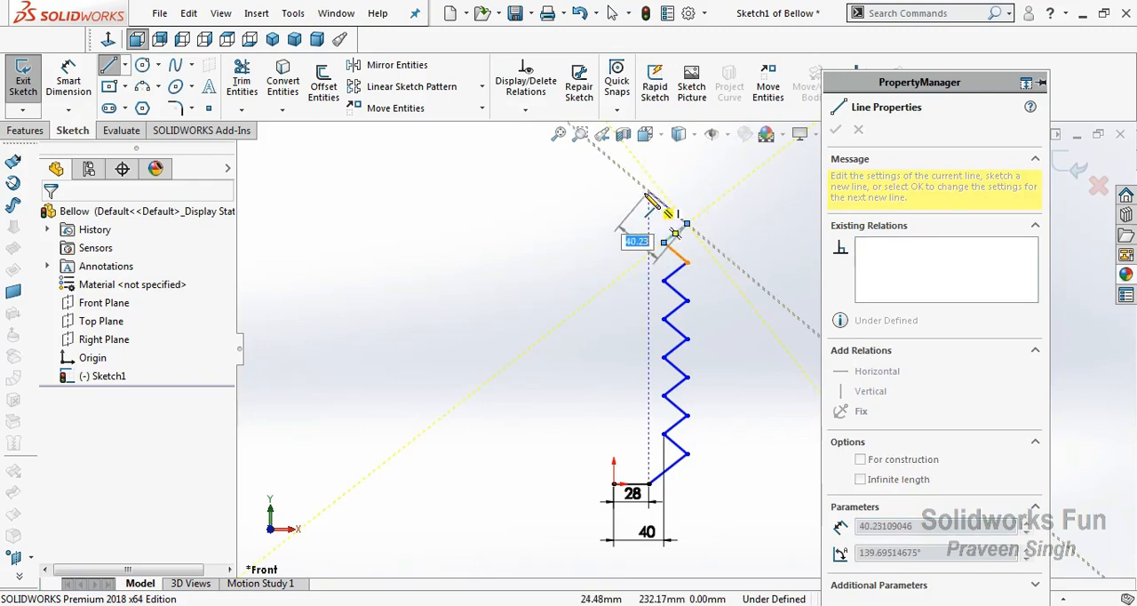
Close the profile with a diagonal ending above the base line's outer end, a 28 mm horizontal top line, and a vertical line to the origin
click(648, 192)
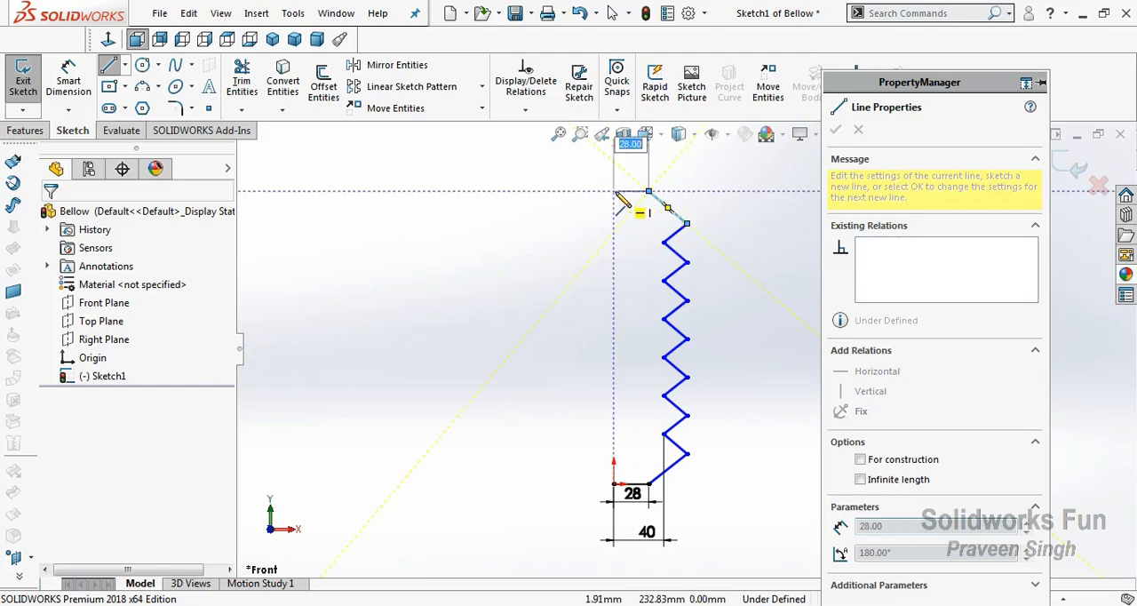
click(614, 192)
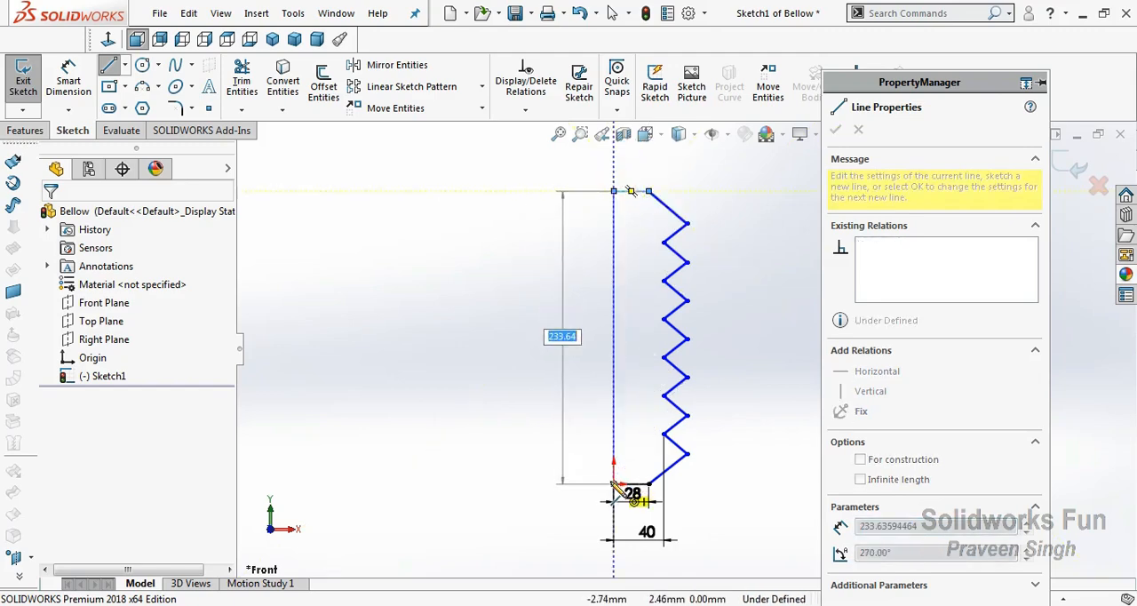
click(614, 484)
key(Escape)
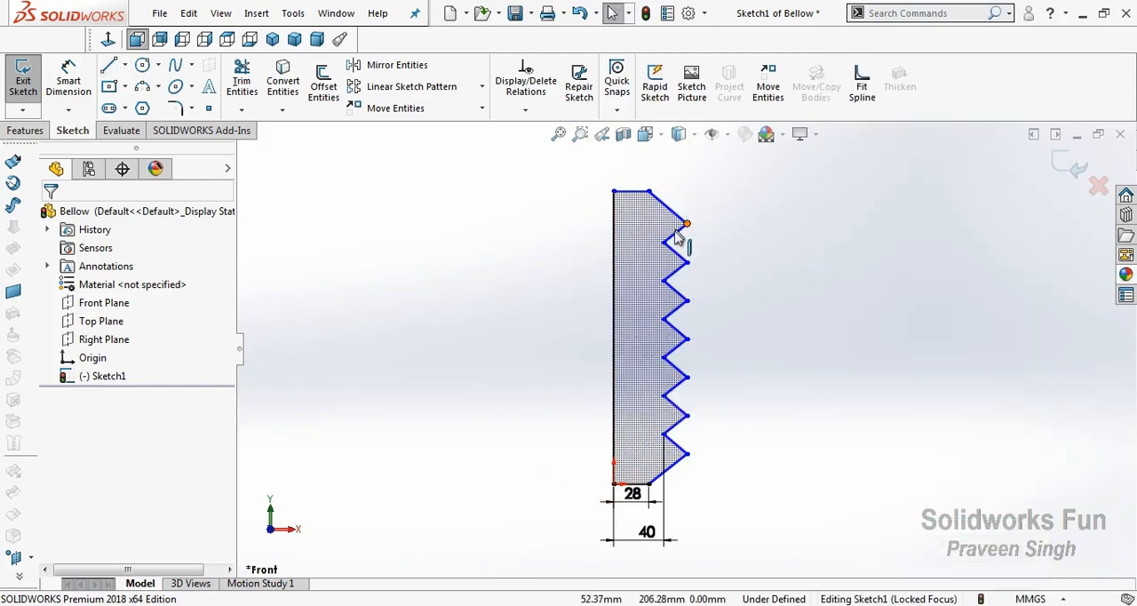
drag(675, 256, 662, 484)
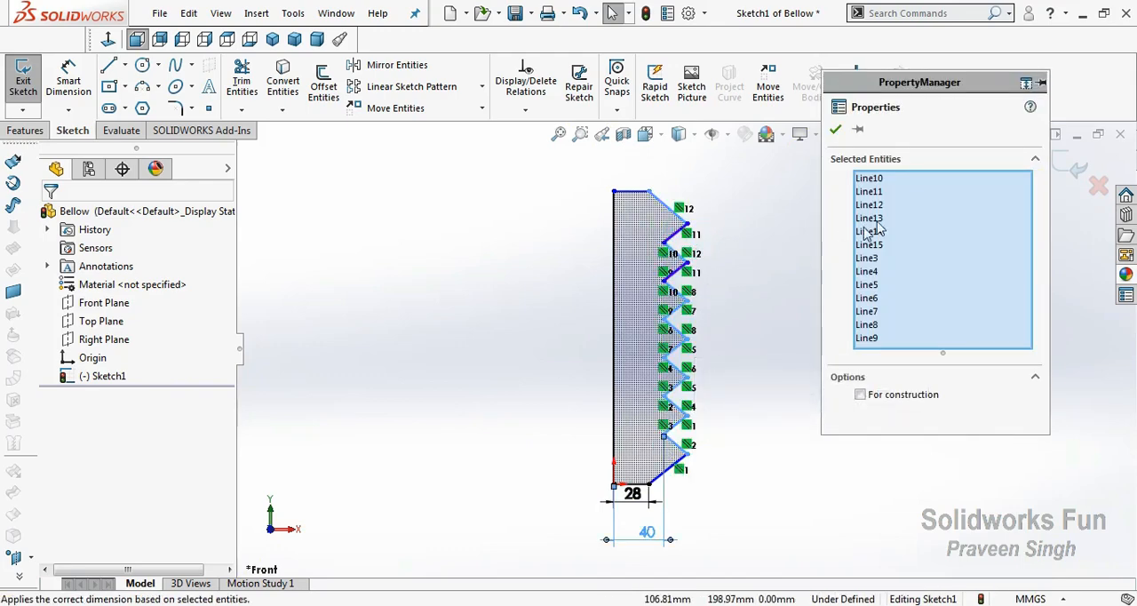
click(877, 181)
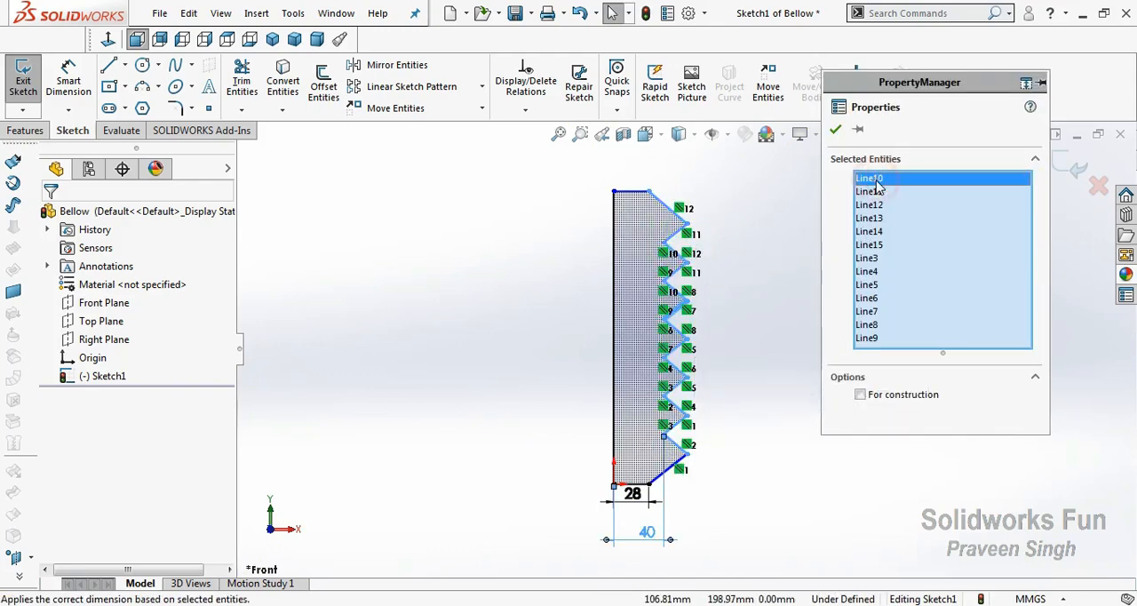
click(866, 341)
drag(869, 319, 874, 229)
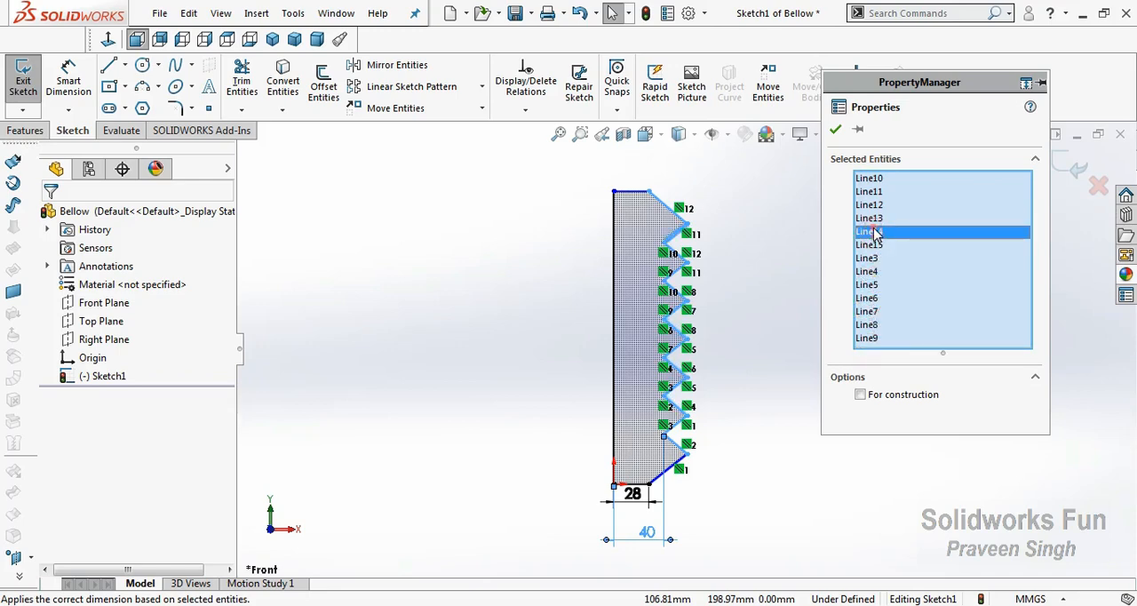
click(874, 219)
click(876, 206)
click(871, 193)
click(799, 236)
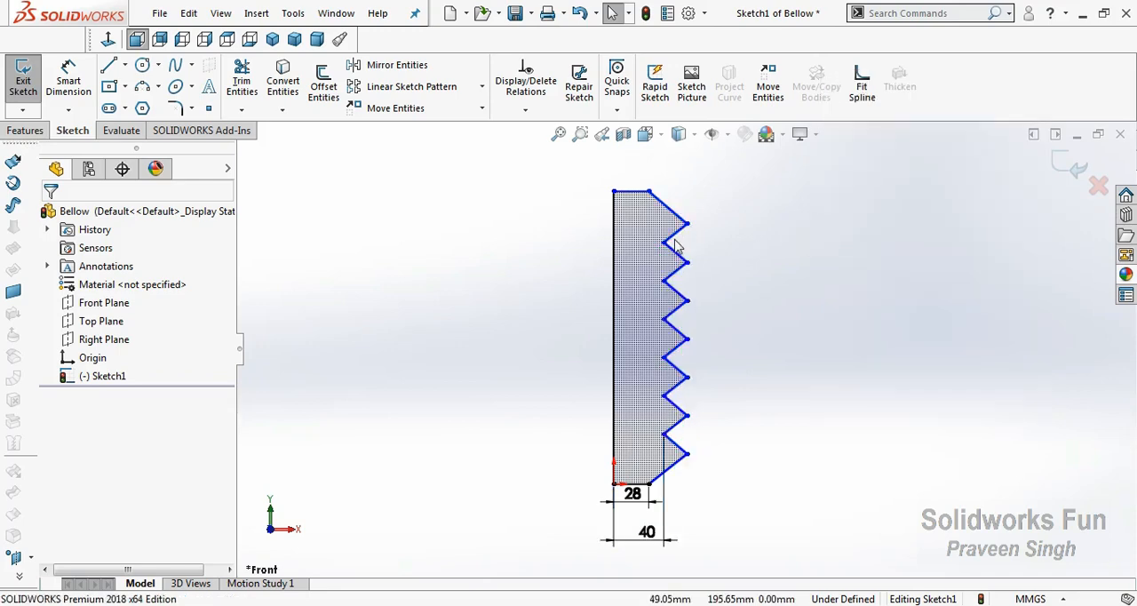
Make the twelve short zigzag lines equal in length, excluding the longer diagonals at the top and bottom of the profile
click(675, 245)
scroll(693, 260, up, 1)
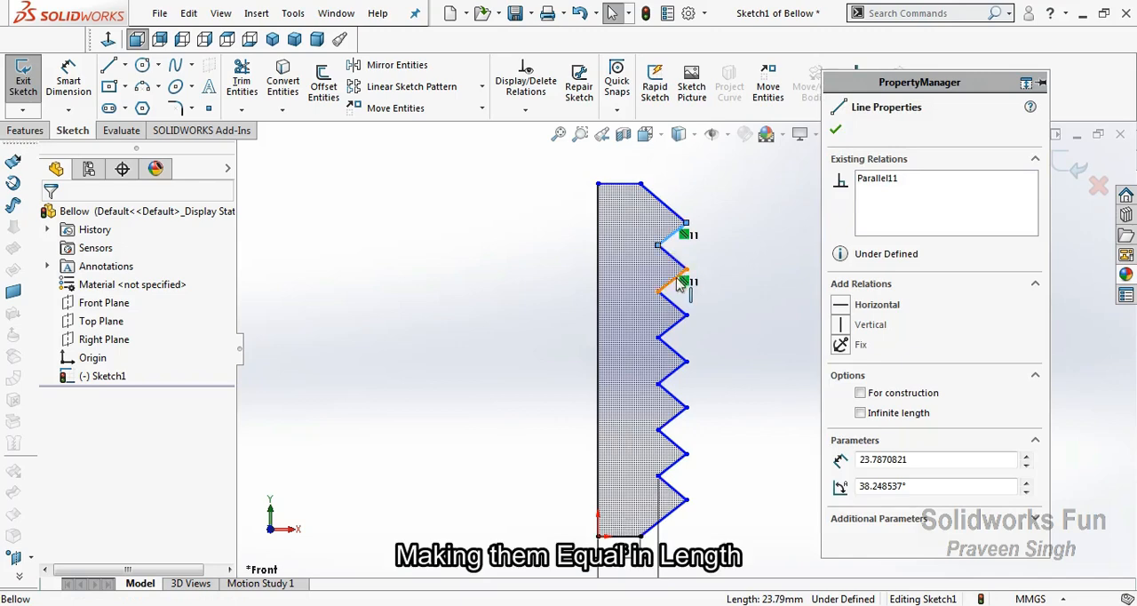
ctrl+click(680, 265)
ctrl+click(672, 302)
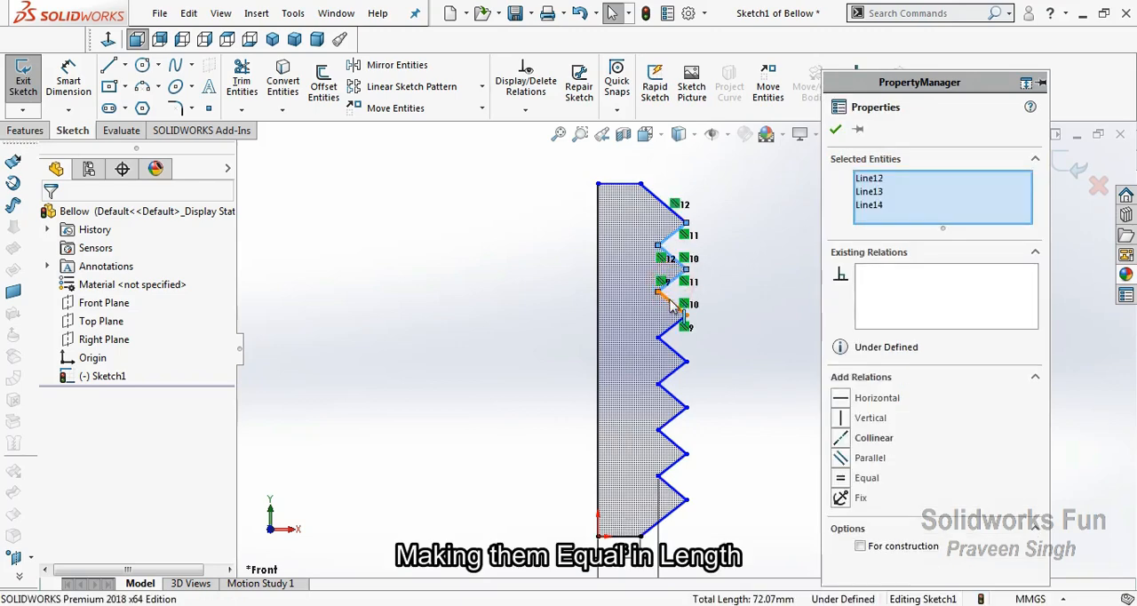
ctrl+click(669, 329)
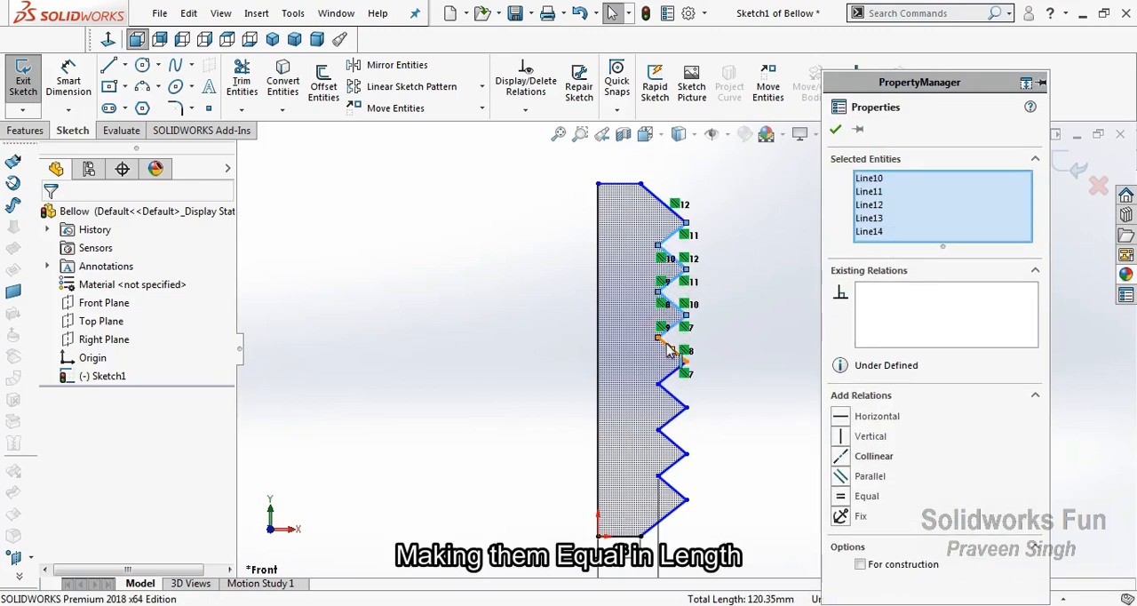
ctrl+click(671, 348)
ctrl+click(672, 382)
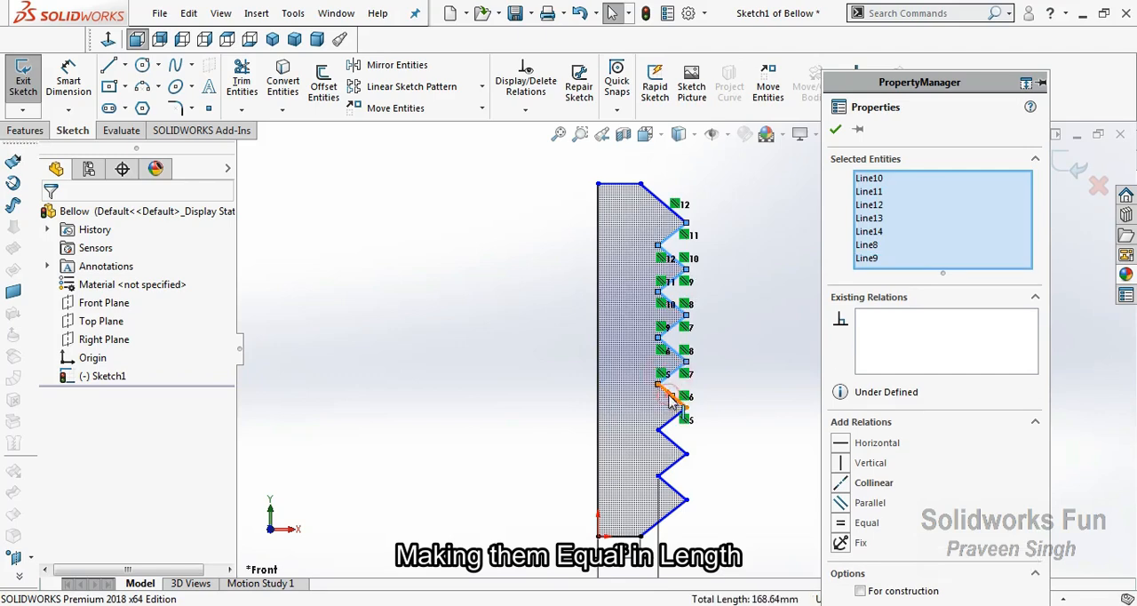
ctrl+click(672, 400)
ctrl+click(662, 434)
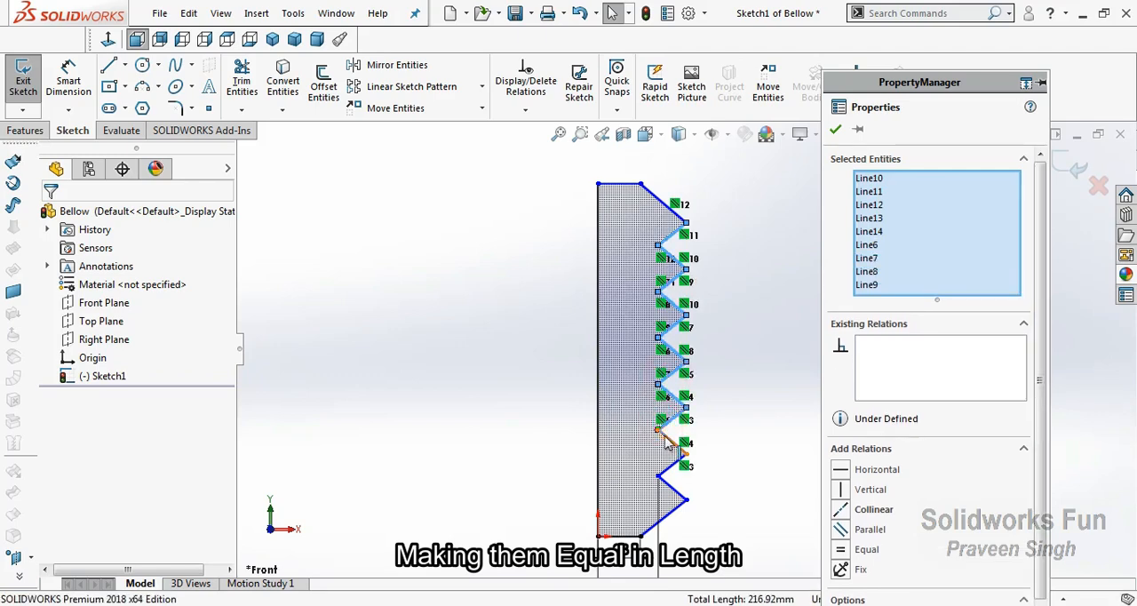
ctrl+click(671, 443)
ctrl+click(672, 466)
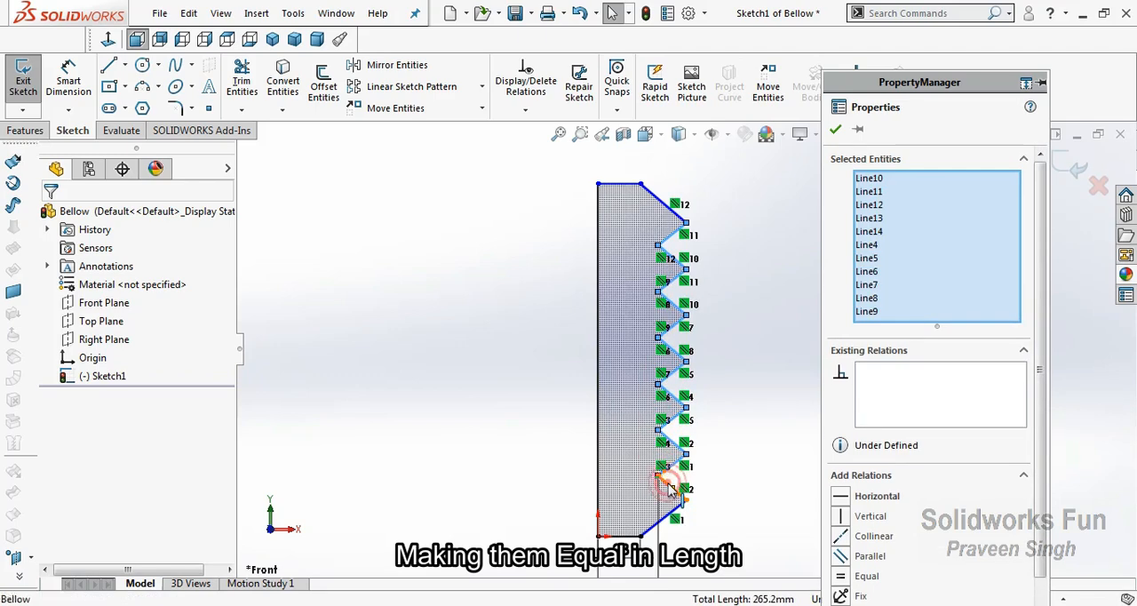
ctrl+click(668, 487)
click(816, 412)
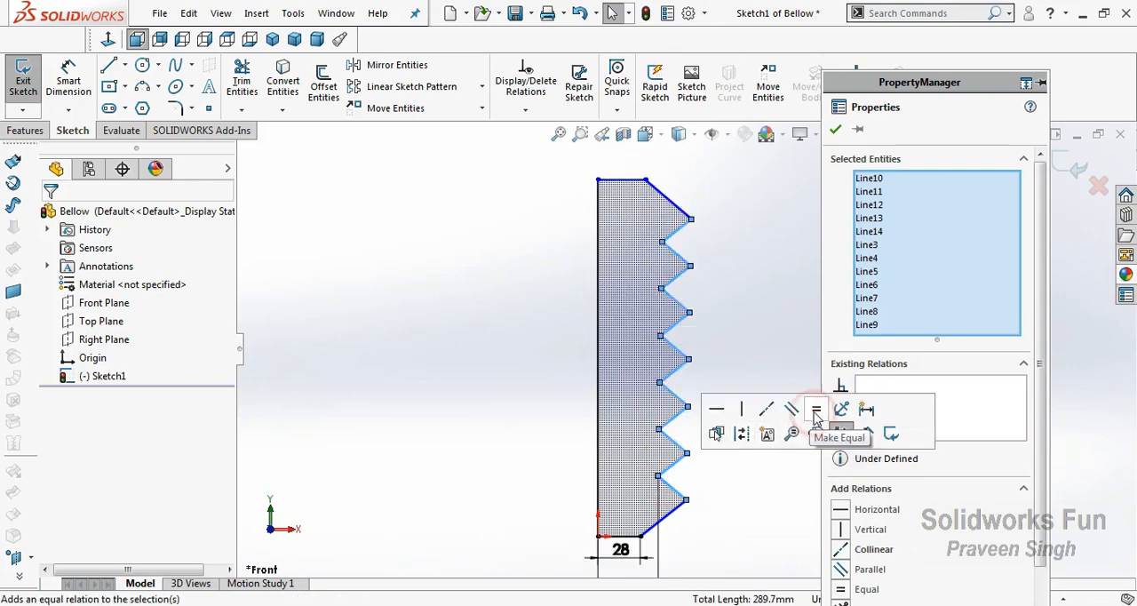
click(764, 305)
Make the profile's top diagonal and the six short zigzag lines sloping the same way parallel
click(673, 255)
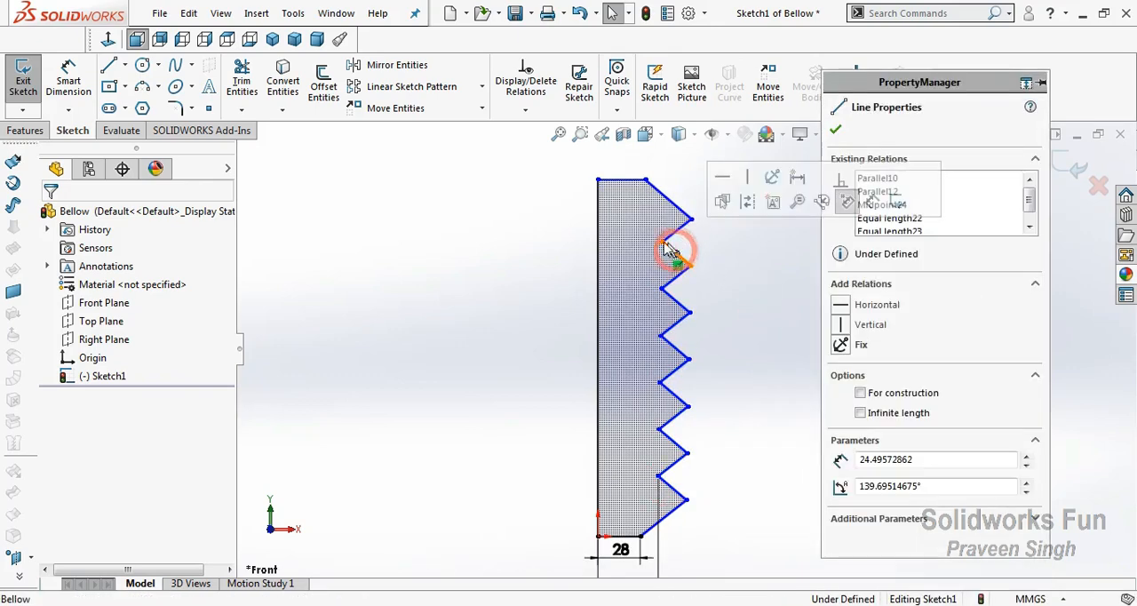
click(541, 231)
click(682, 213)
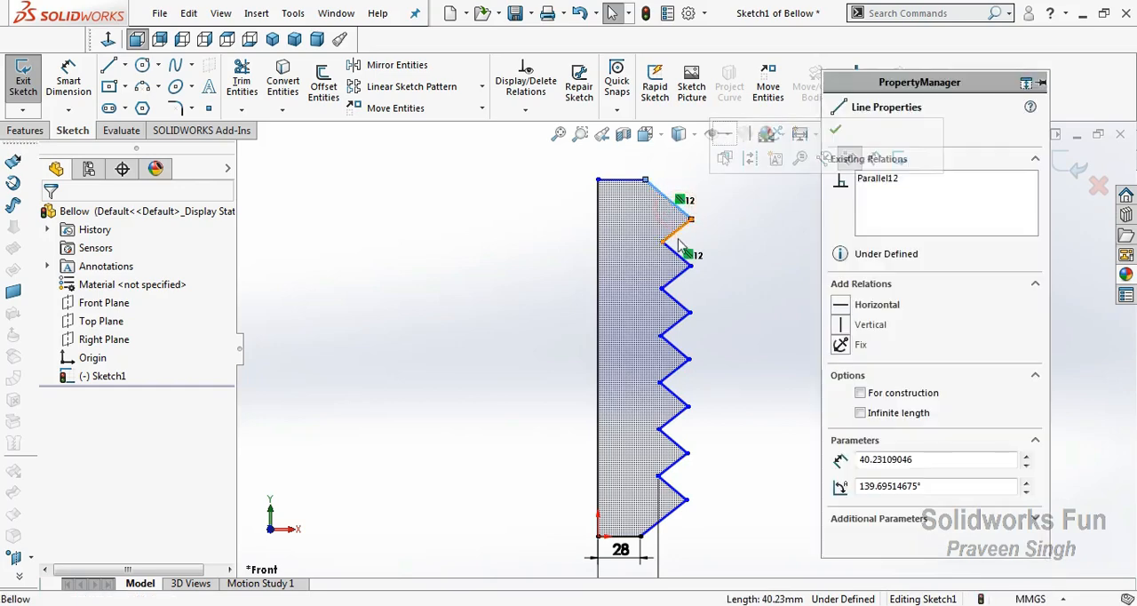
ctrl+click(675, 252)
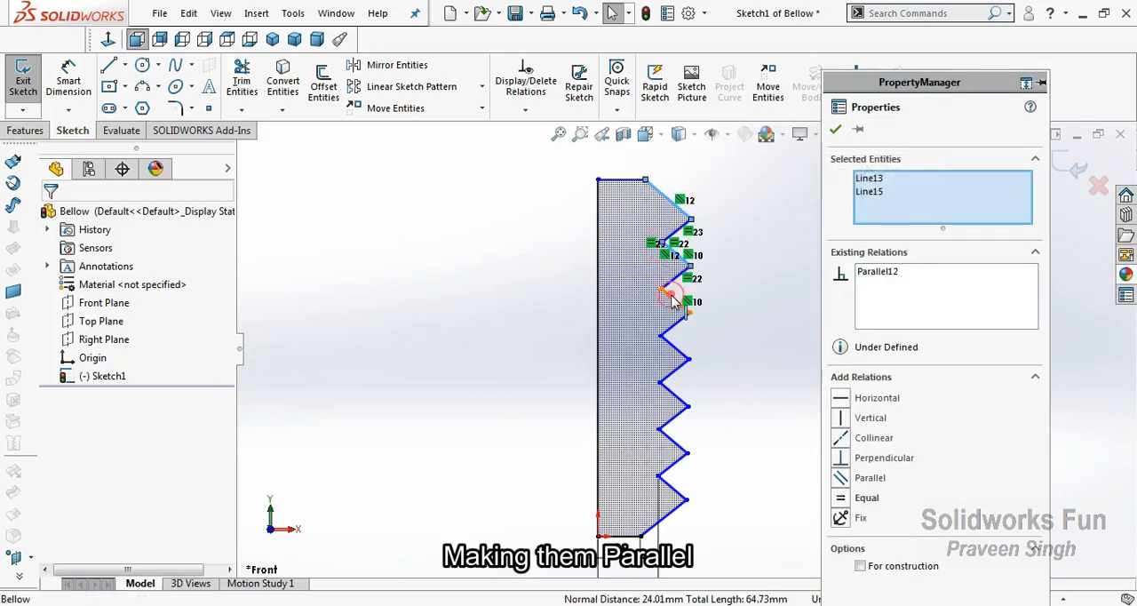
ctrl+click(668, 347)
ctrl+click(672, 394)
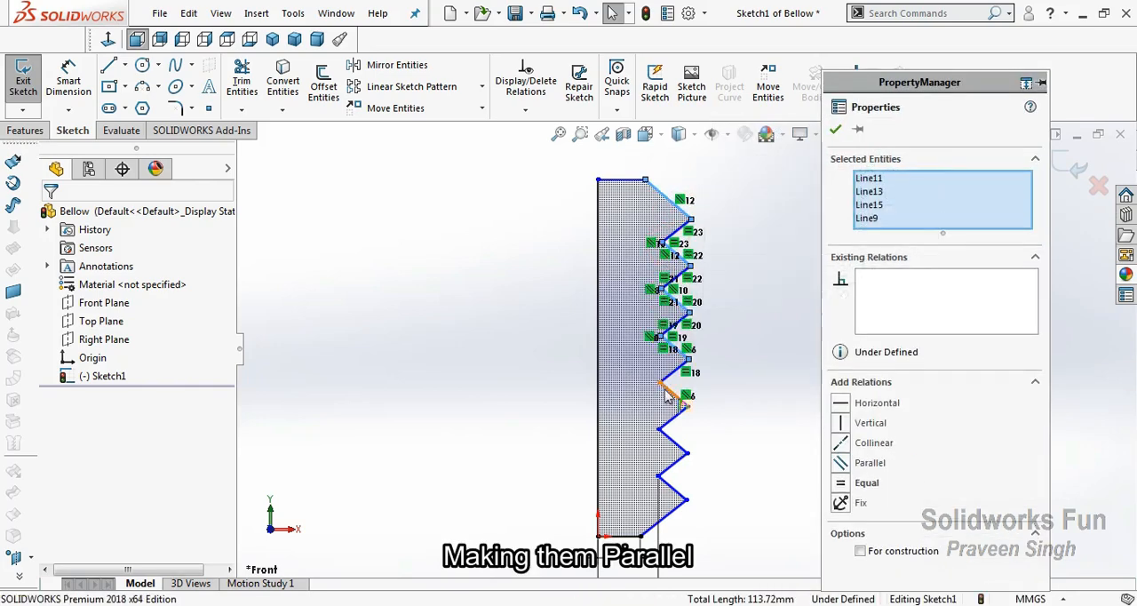
ctrl+click(666, 435)
ctrl+click(670, 488)
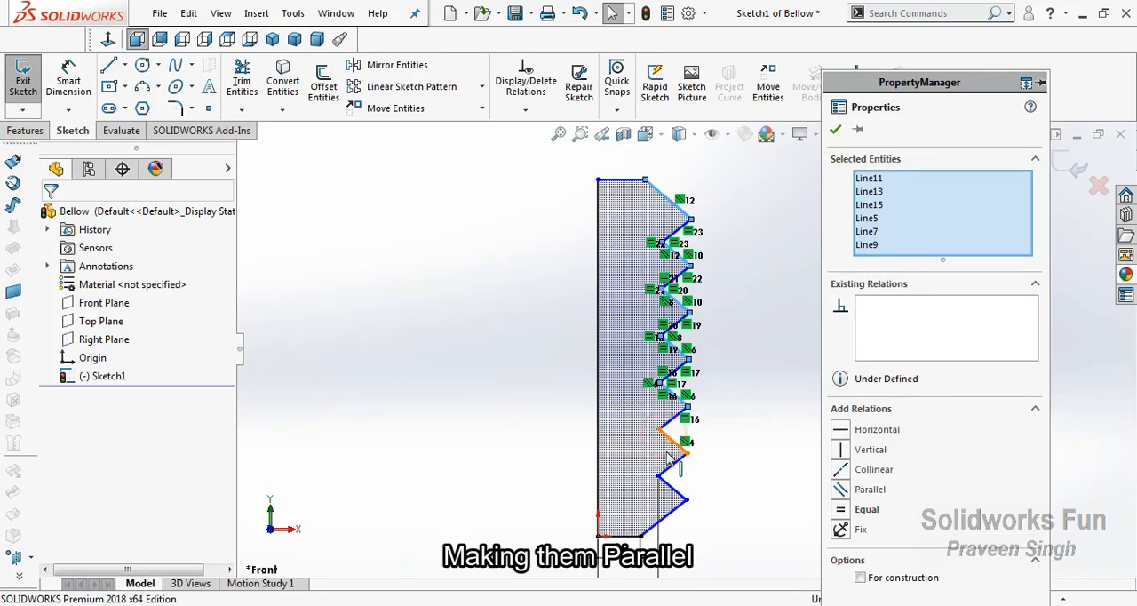
ctrl+click(668, 492)
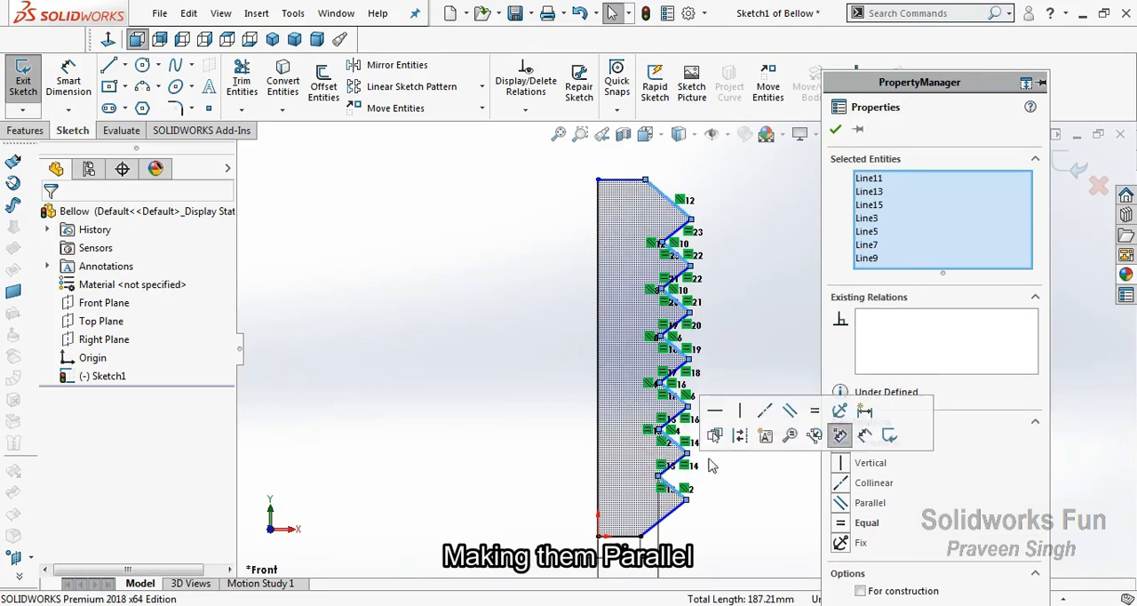
click(792, 414)
Make the bottom diagonal parallel to the short zigzag lines with the same slope, leaving out the second one from the top
click(722, 254)
click(685, 260)
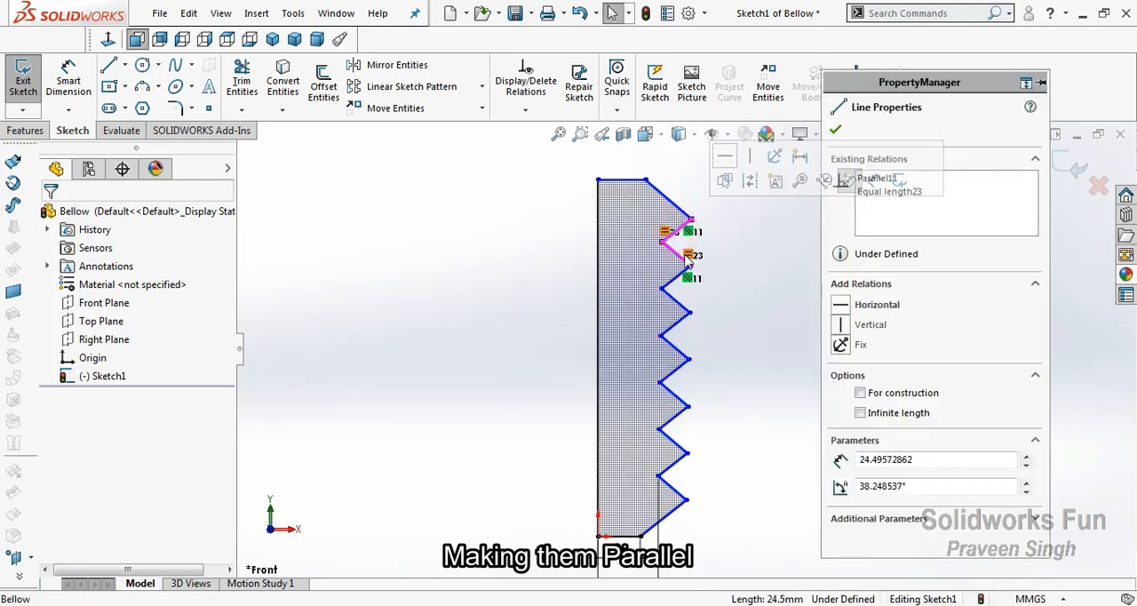
ctrl+click(684, 282)
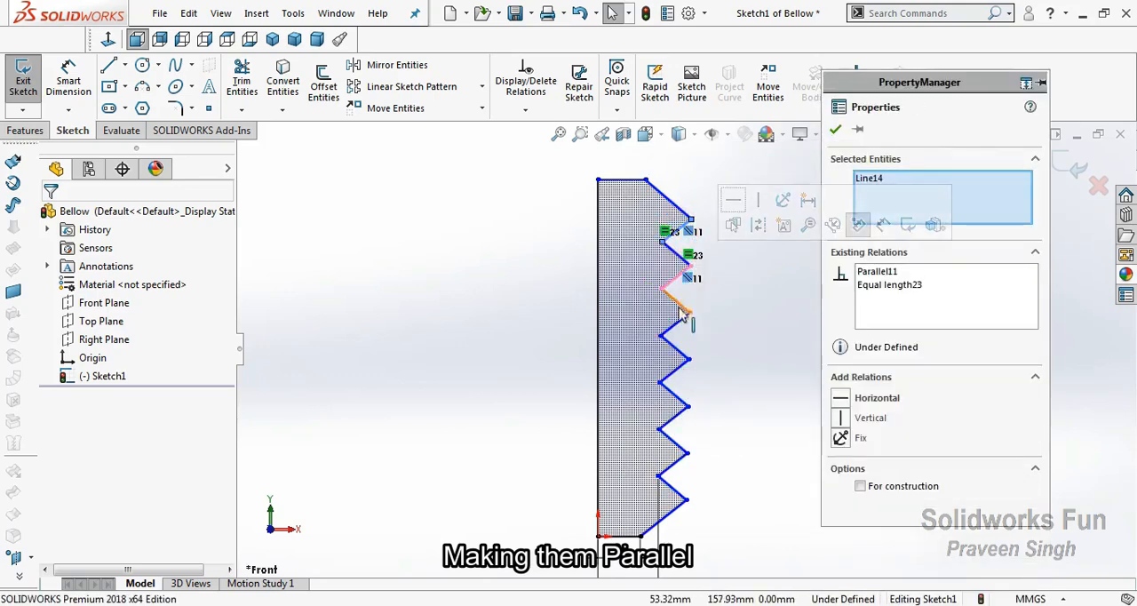
ctrl+click(674, 348)
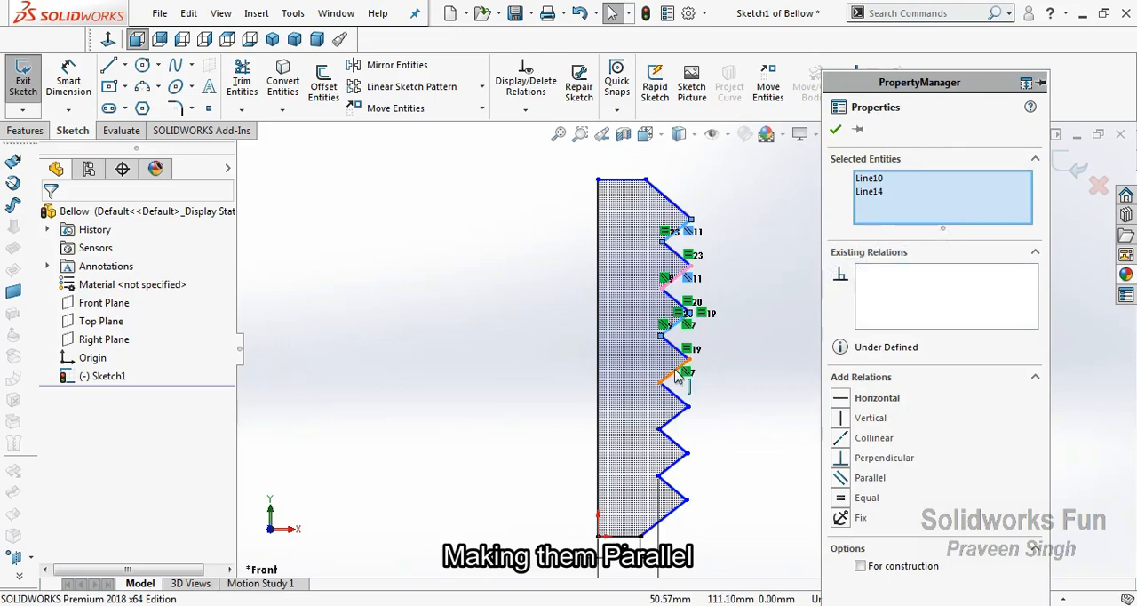
ctrl+click(673, 396)
ctrl+click(673, 441)
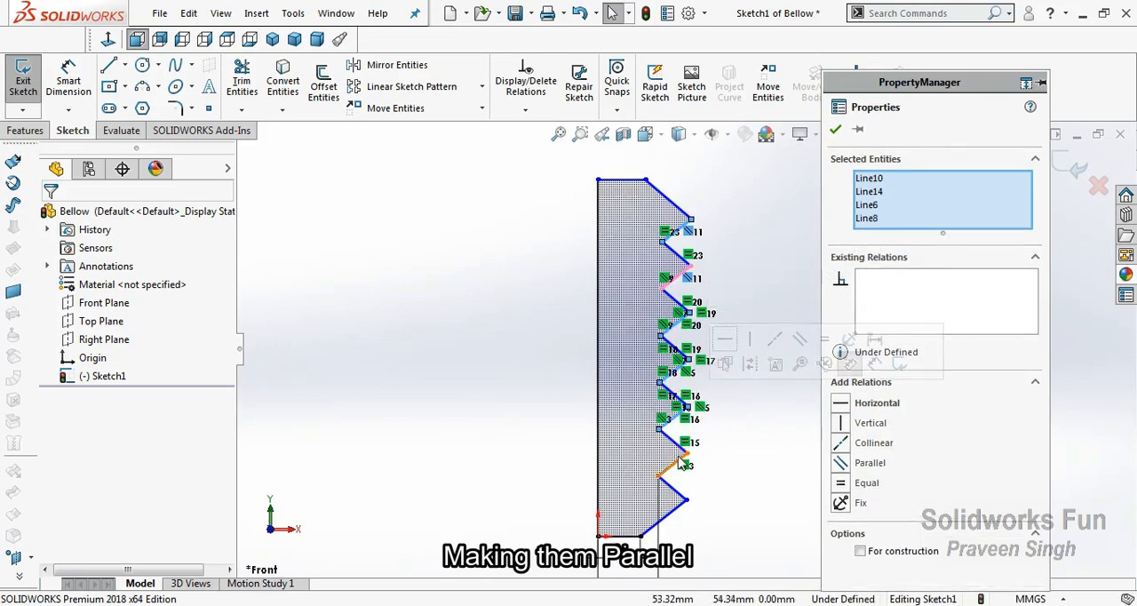
ctrl+click(675, 511)
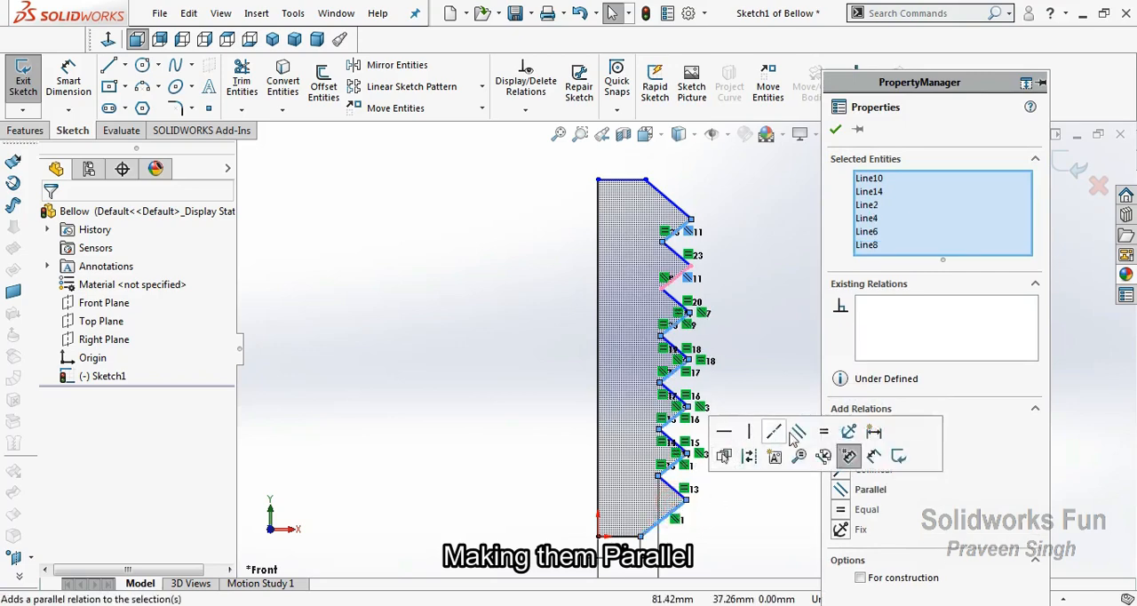
click(802, 435)
click(784, 340)
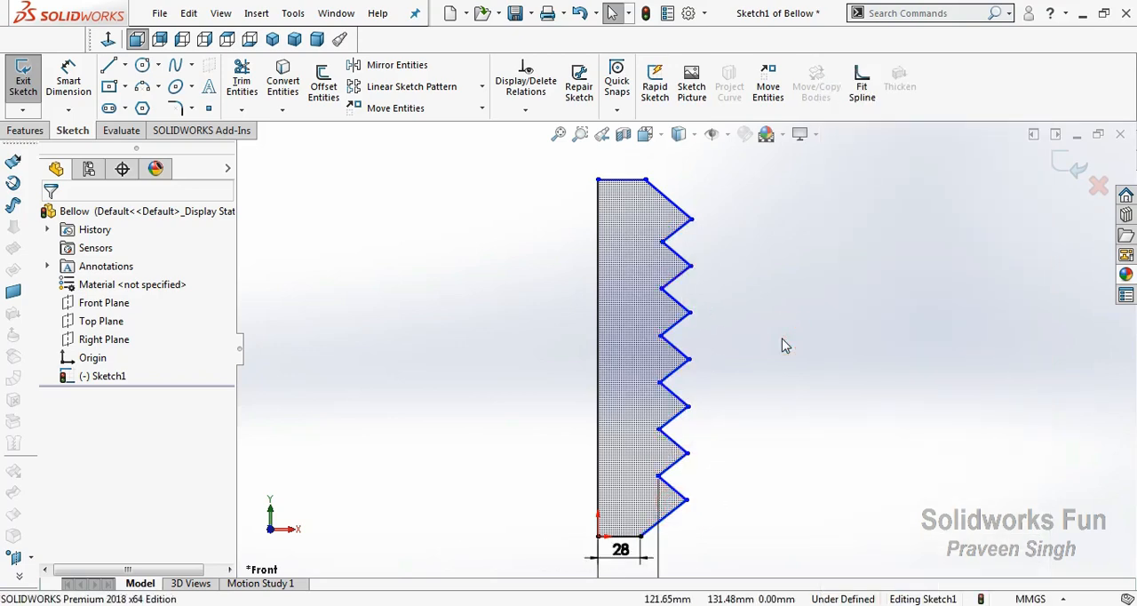
Check the relations and lengths of the profile's top and bottom diagonals
scroll(518, 291, up, 2)
scroll(552, 321, down, 1)
scroll(797, 345, down, 1)
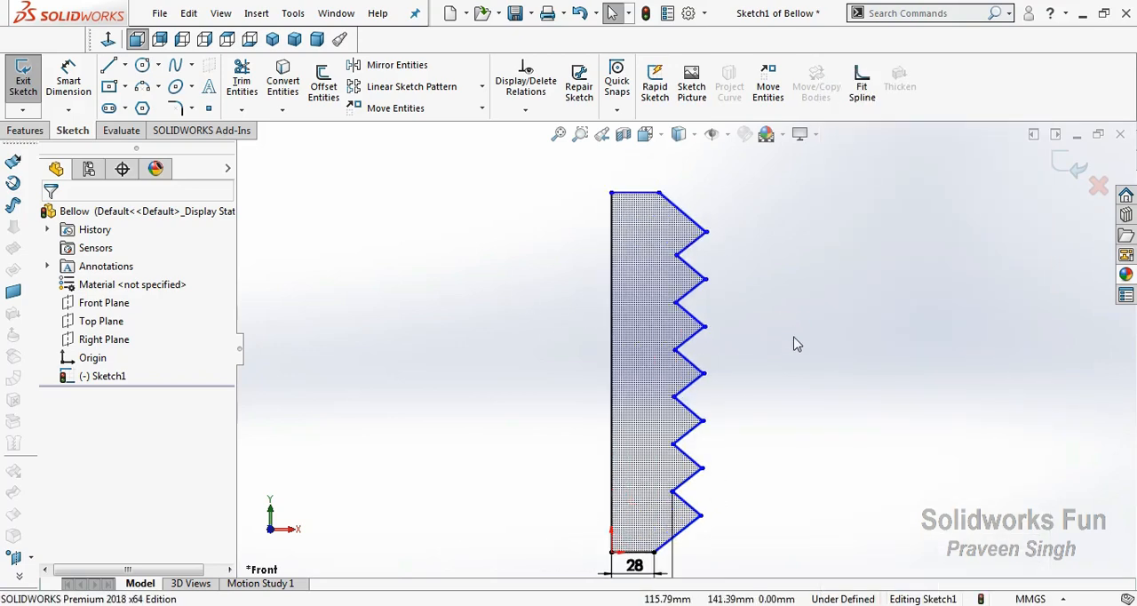
click(678, 216)
click(515, 299)
click(688, 524)
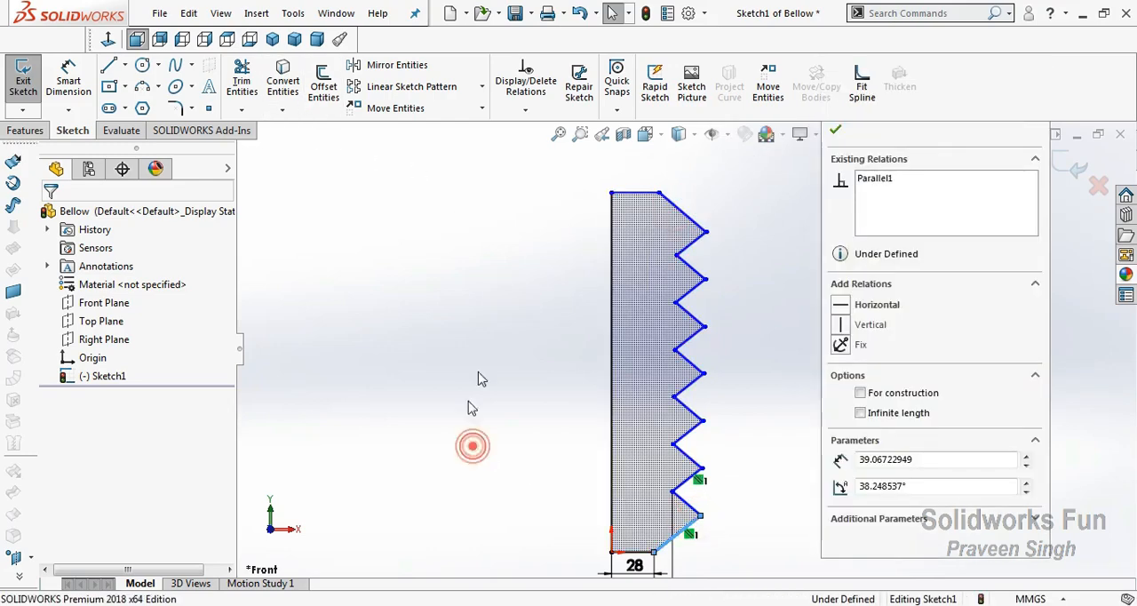
click(472, 446)
Fillet the seven outer corners of the zigzag with a 1.5 mm radius, accepting the removal of the affected equal-length relations
click(175, 108)
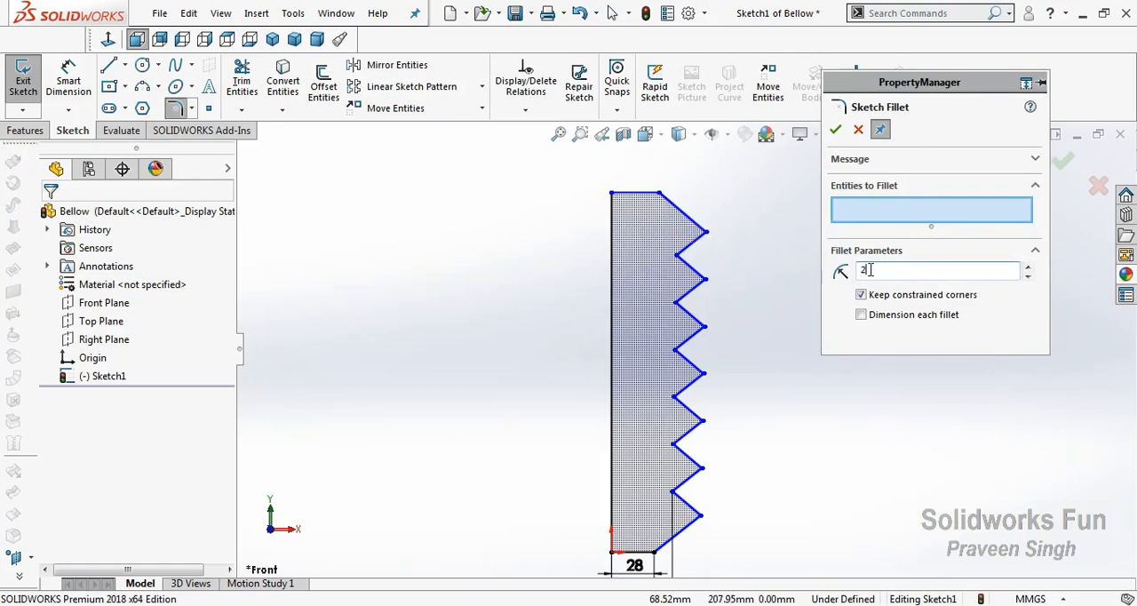
text(1)
click(931, 127)
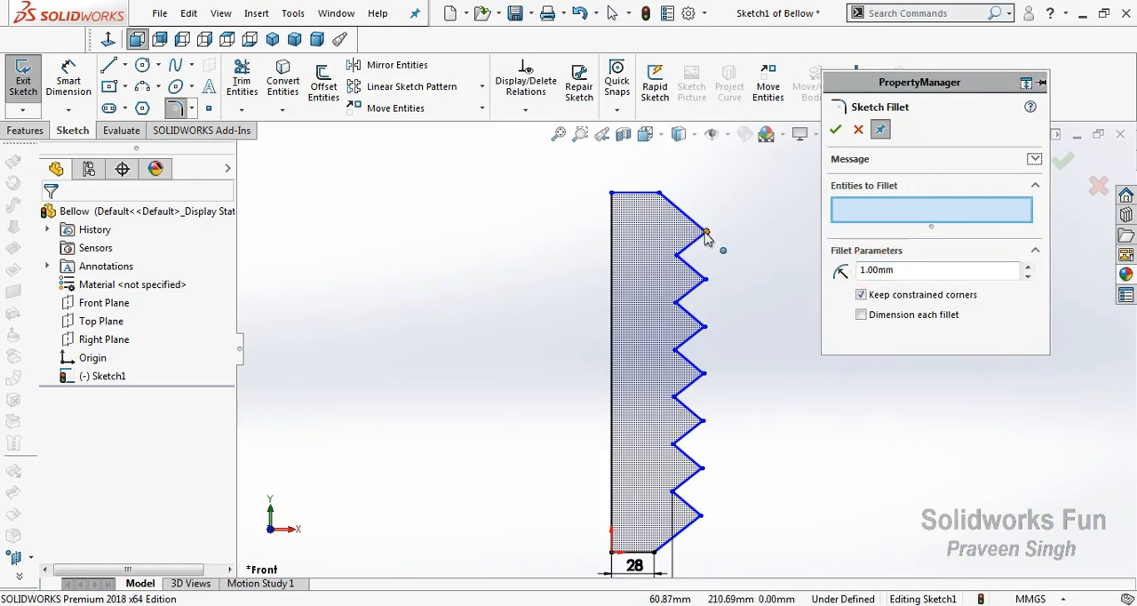
click(704, 232)
click(626, 326)
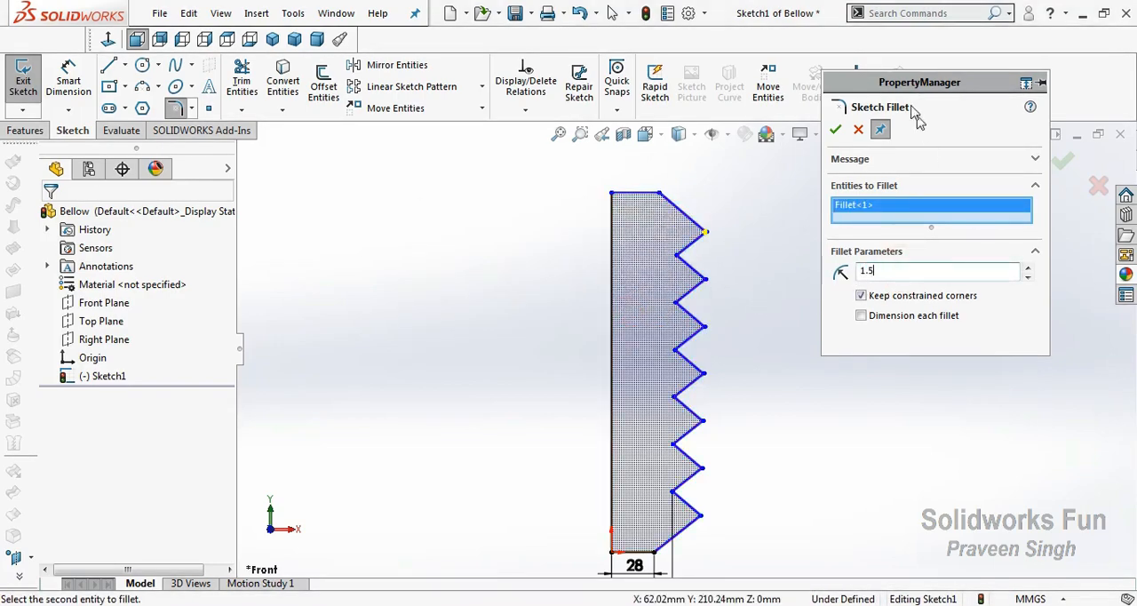
click(705, 279)
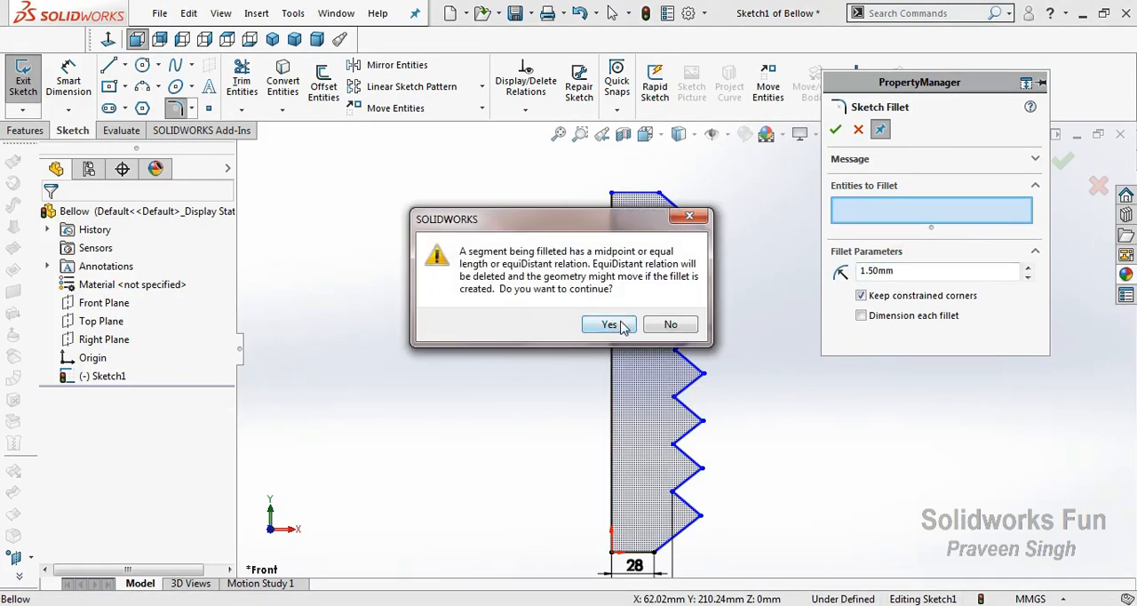
click(626, 326)
click(704, 327)
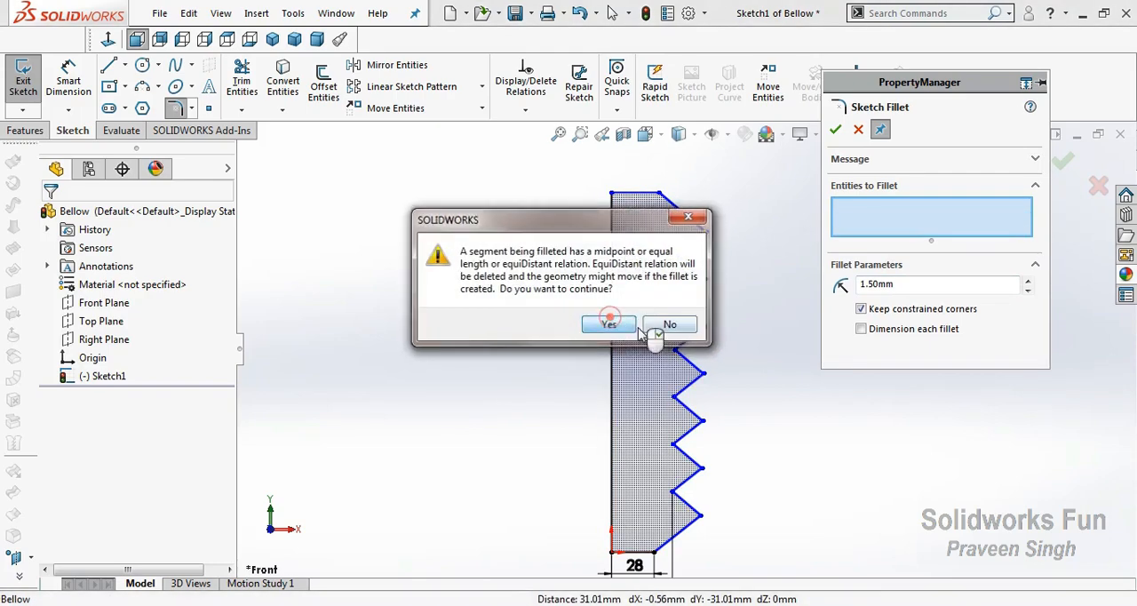
click(625, 326)
click(703, 373)
click(610, 324)
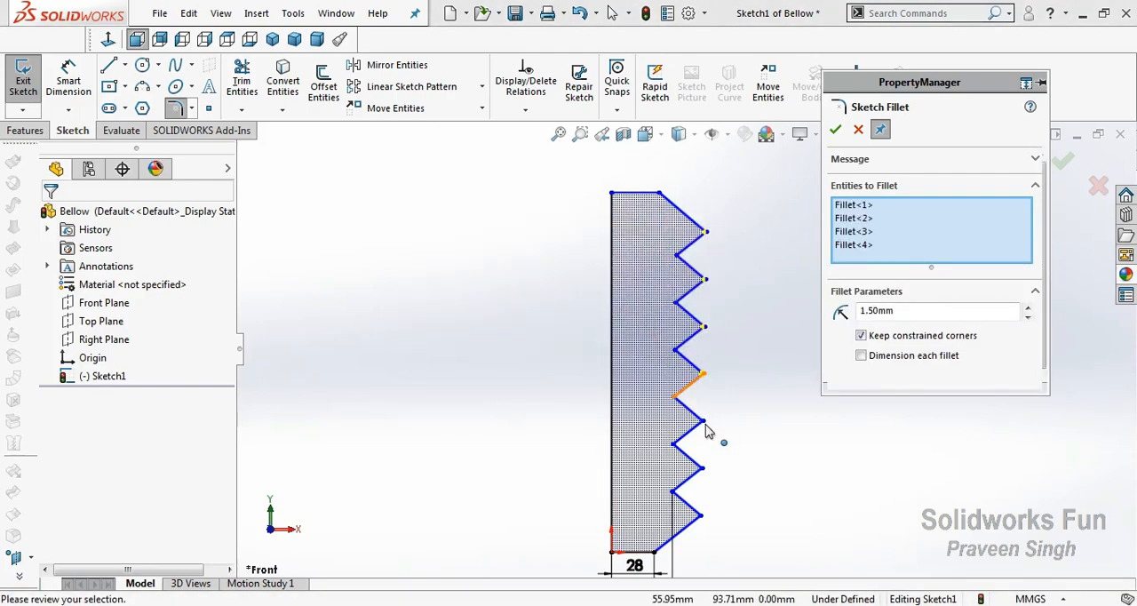
click(704, 421)
click(611, 333)
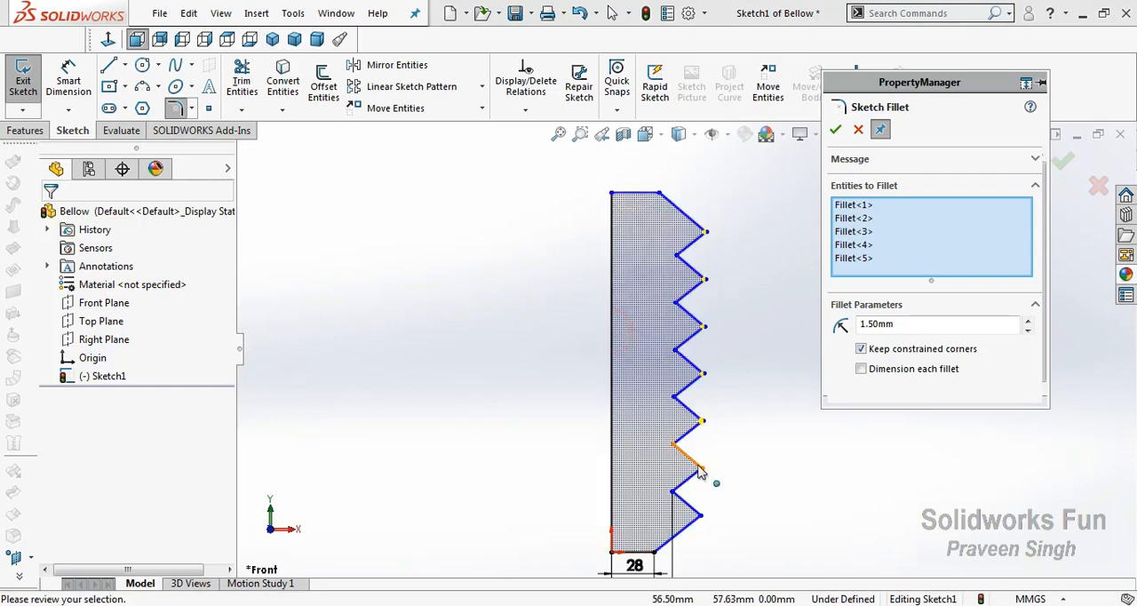
click(704, 468)
click(627, 326)
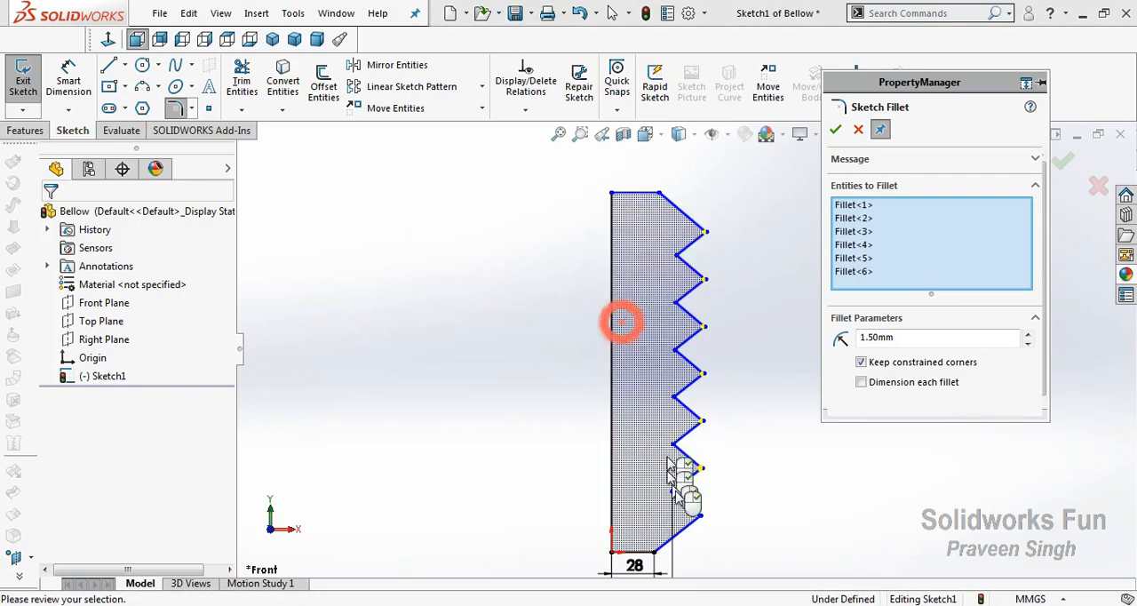
click(703, 515)
click(609, 325)
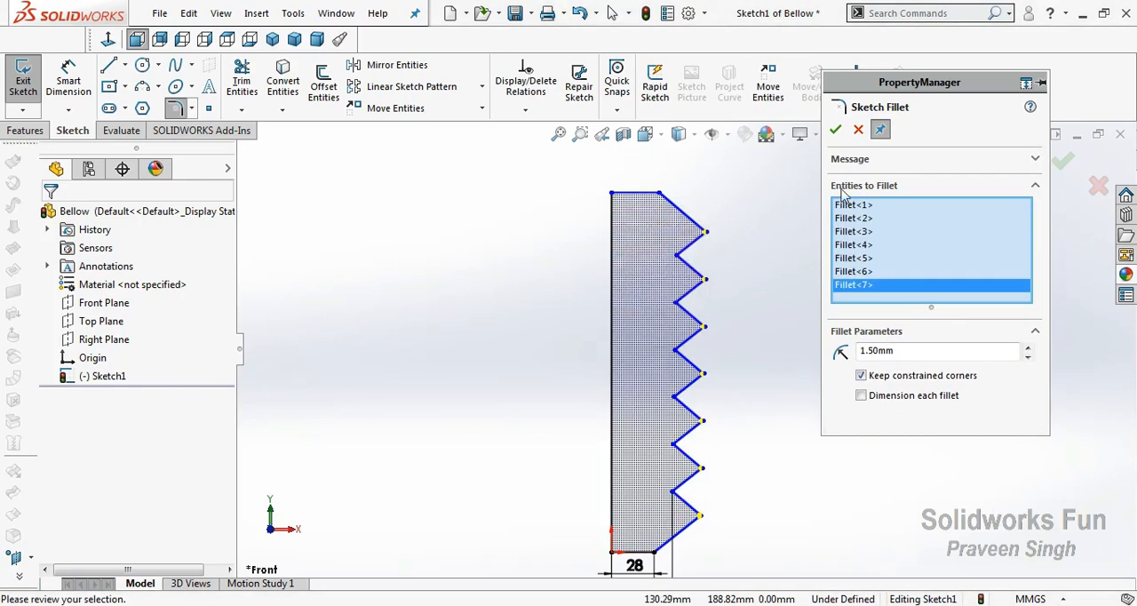
click(835, 133)
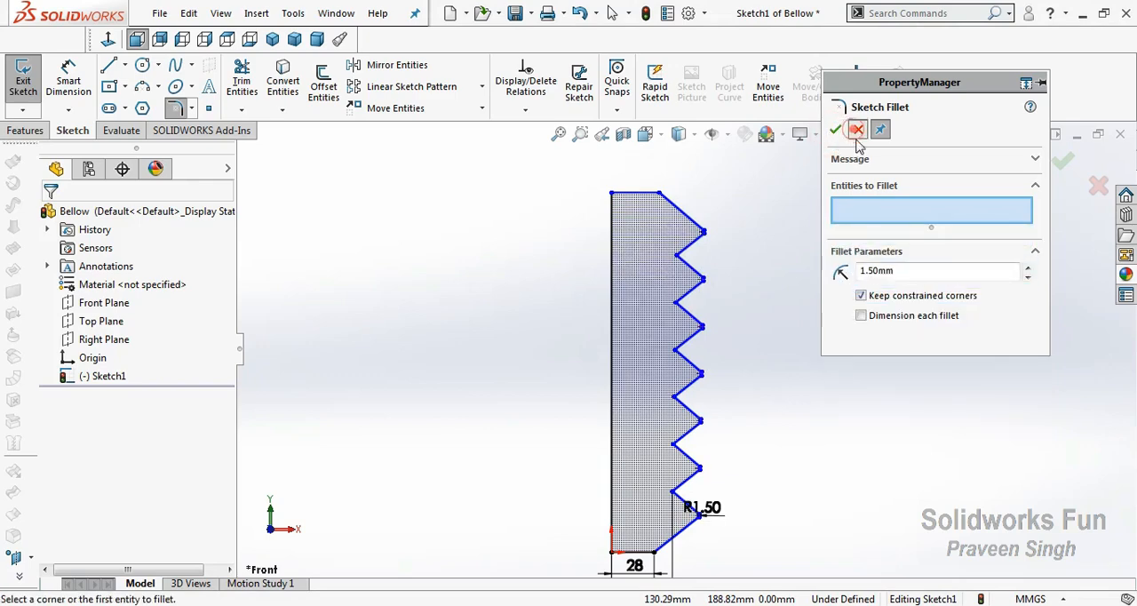
click(857, 130)
click(519, 464)
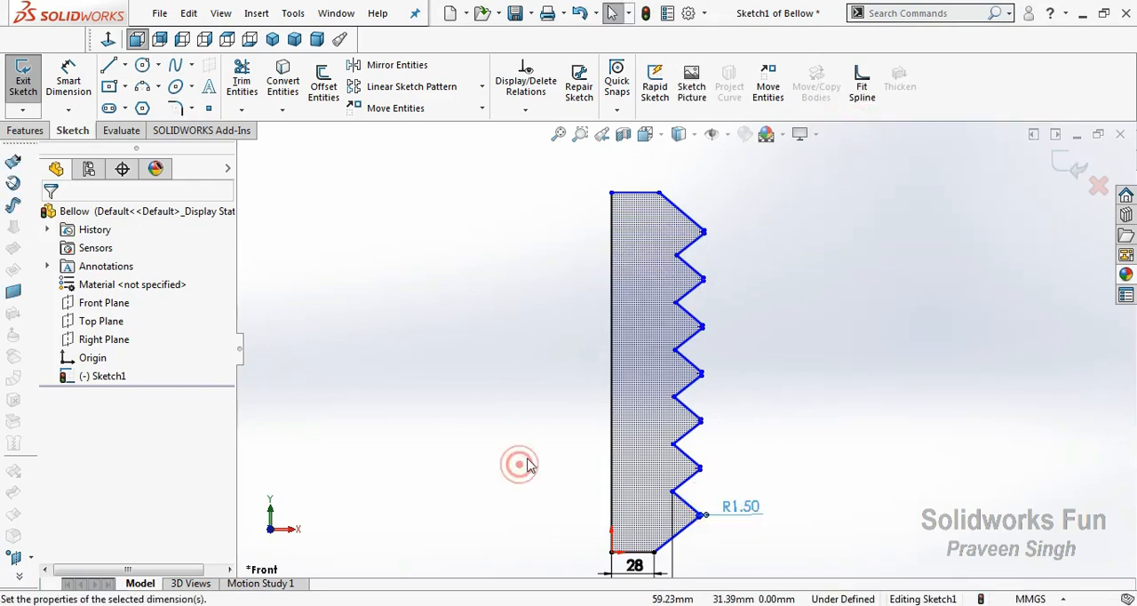
Revolve the closed profile 360 degrees about its long vertical line to form the solid bellow body
scroll(604, 461, up, 2)
scroll(694, 437, down, 1)
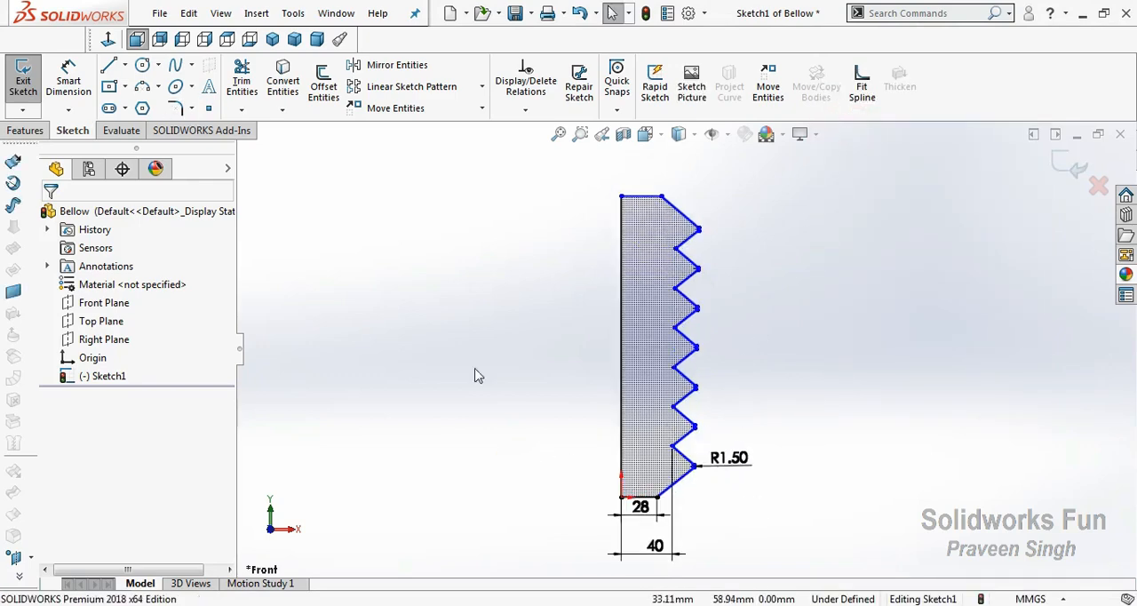
click(26, 131)
click(81, 81)
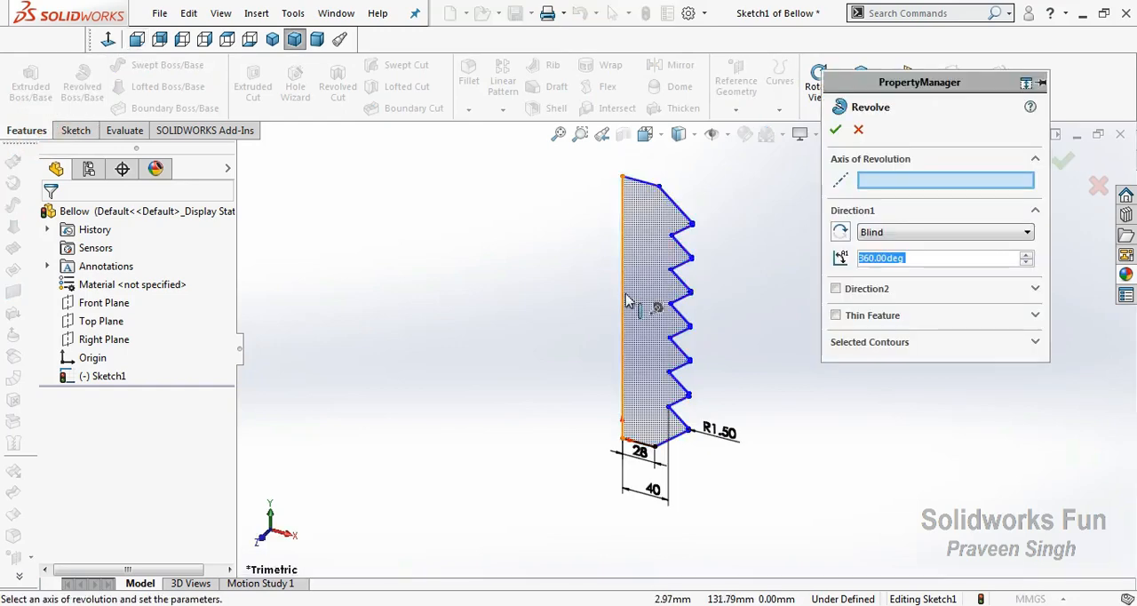
click(621, 289)
click(834, 130)
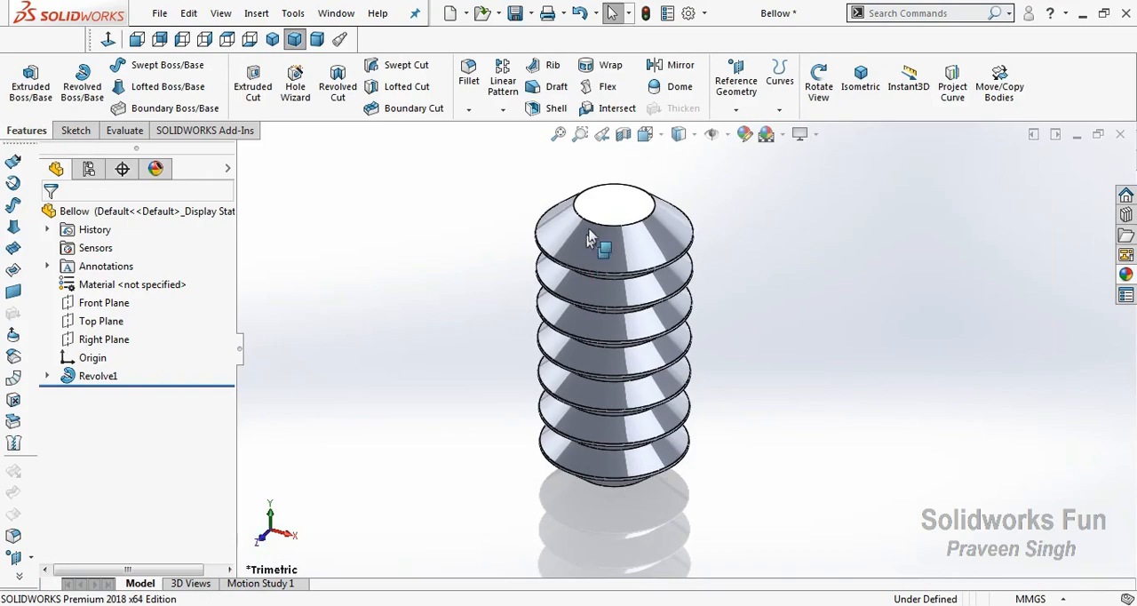
Sketch on the bellow's top face and offset its circular edge 1.5 mm inward, keeping the original edge for a ring
scroll(599, 159, down, 5)
click(639, 266)
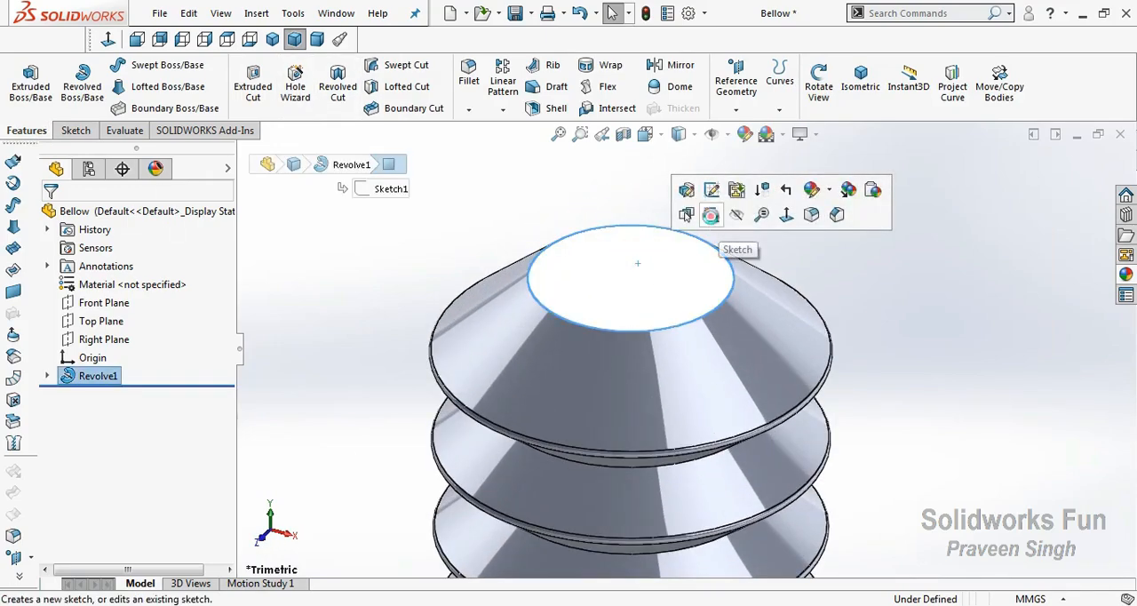
click(713, 229)
click(330, 92)
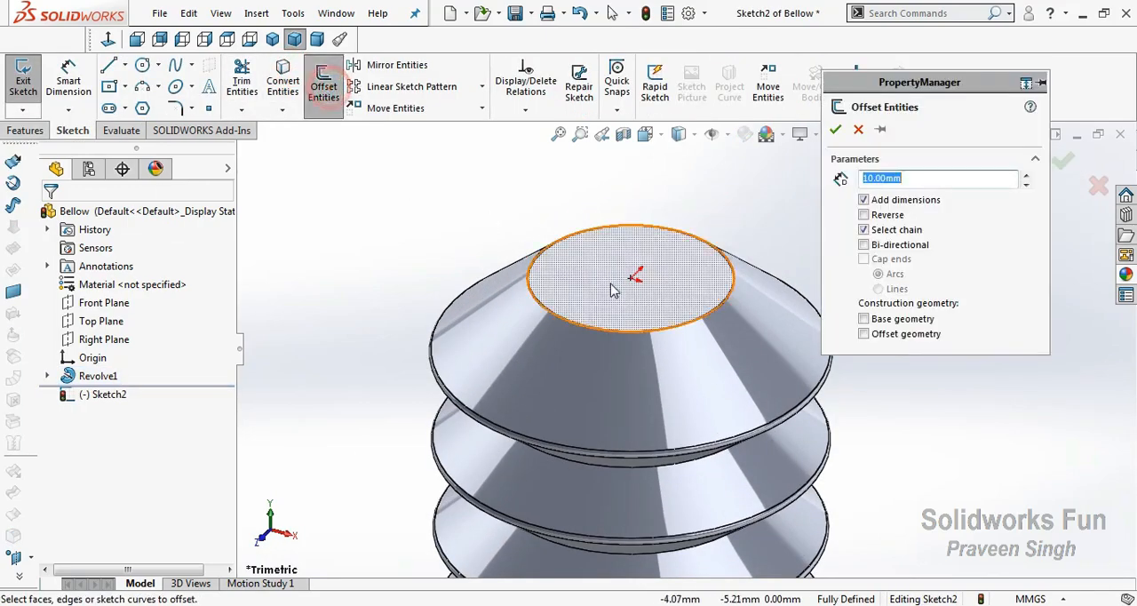
click(688, 238)
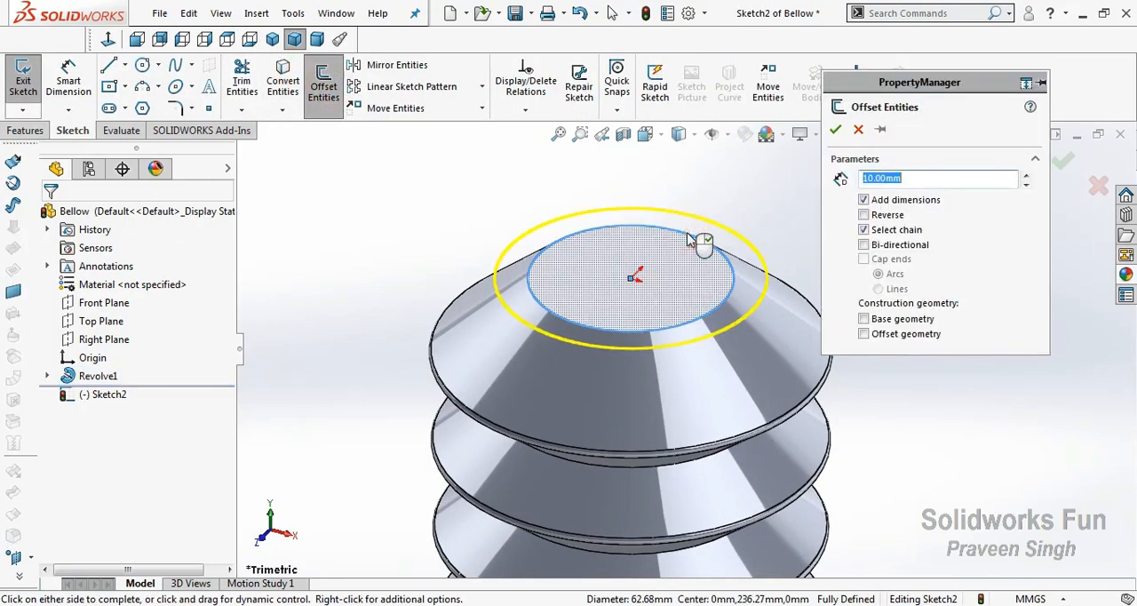
click(924, 135)
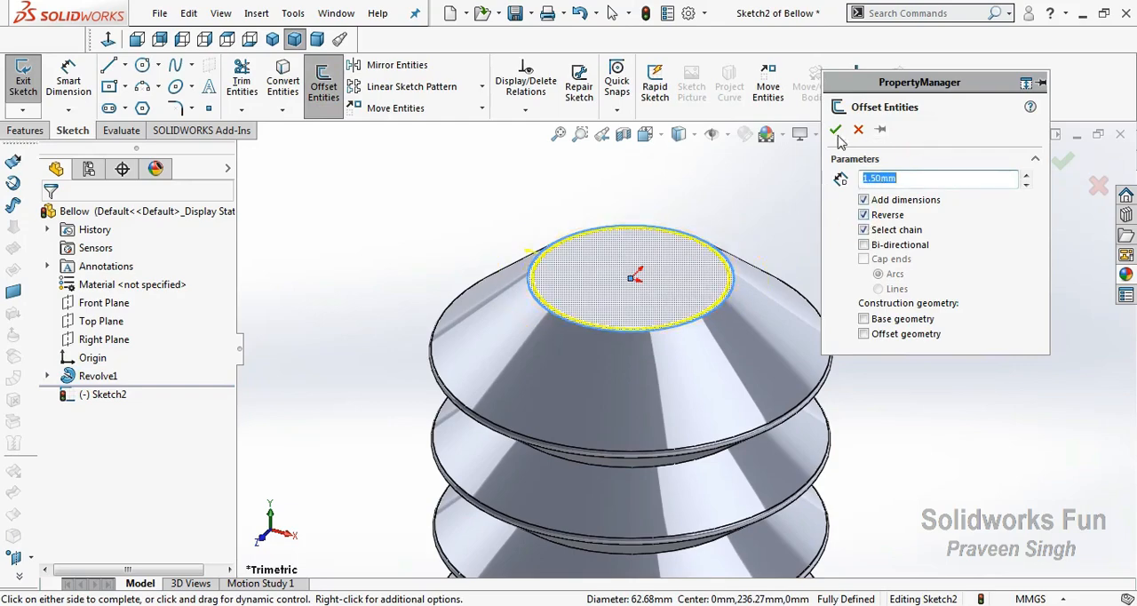
click(835, 128)
Extrude the thin ring upward 20 mm as a merged boss to form the top collar
click(25, 130)
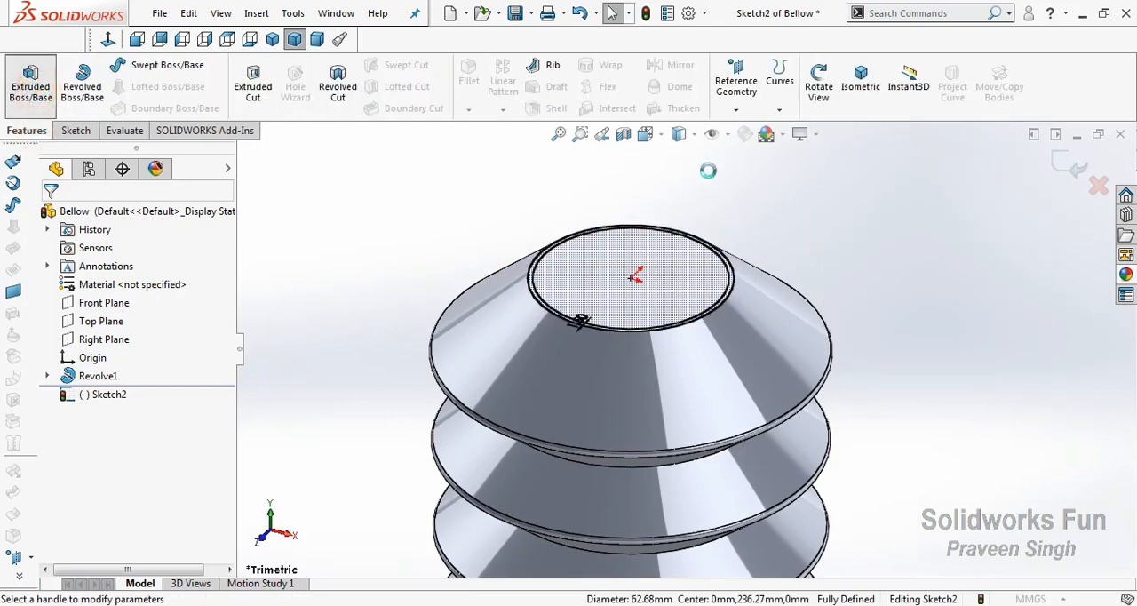
click(30, 80)
click(1028, 290)
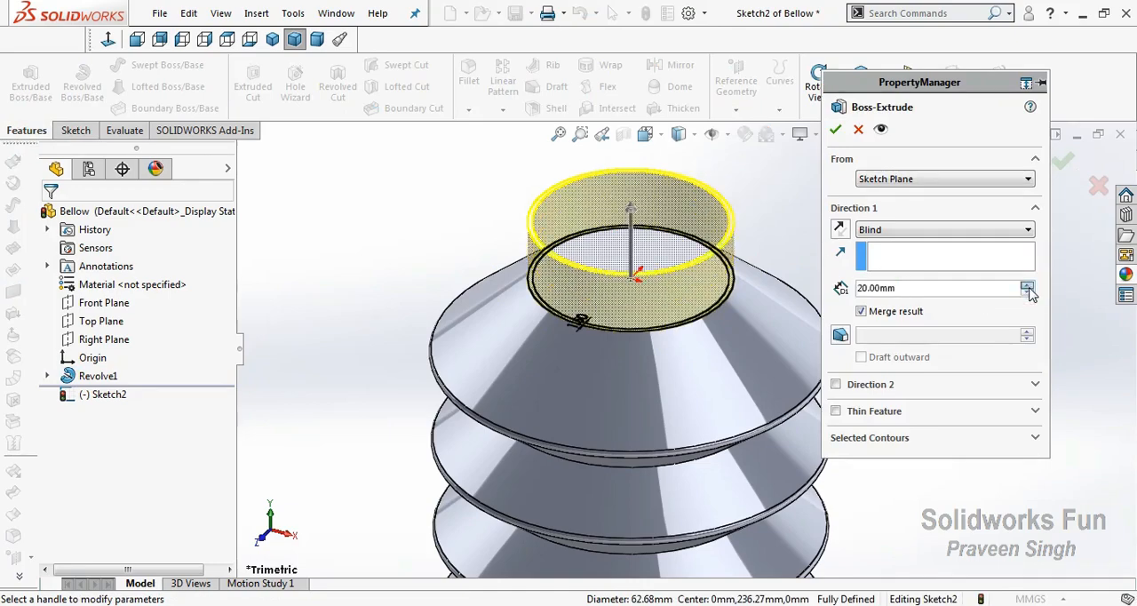
click(835, 129)
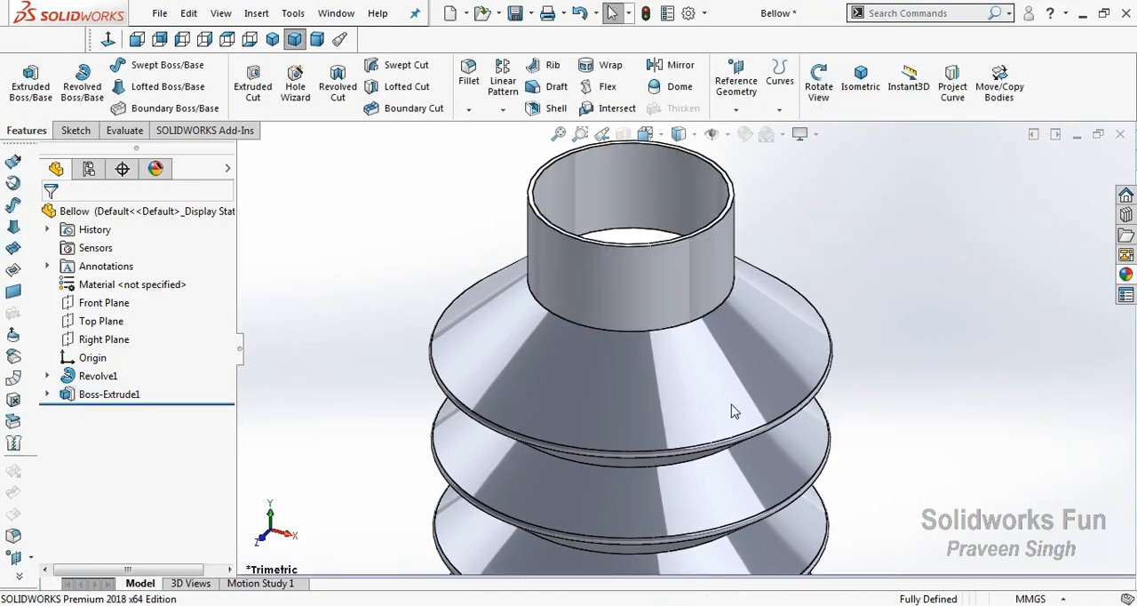
Sketch on the bellow's bottom face and convert the top collar's ring sketch onto it
scroll(731, 417, up, 9)
scroll(731, 424, down, 3)
right_click(465, 305)
click(511, 384)
drag(515, 388, 521, 205)
right_click(527, 216)
click(571, 309)
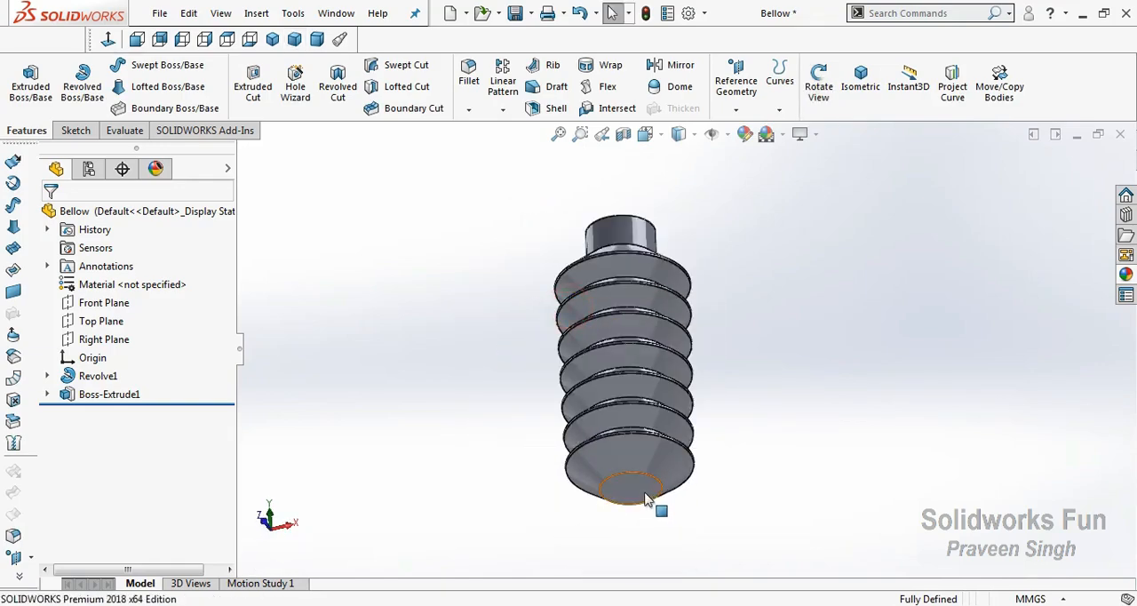
click(649, 496)
click(726, 444)
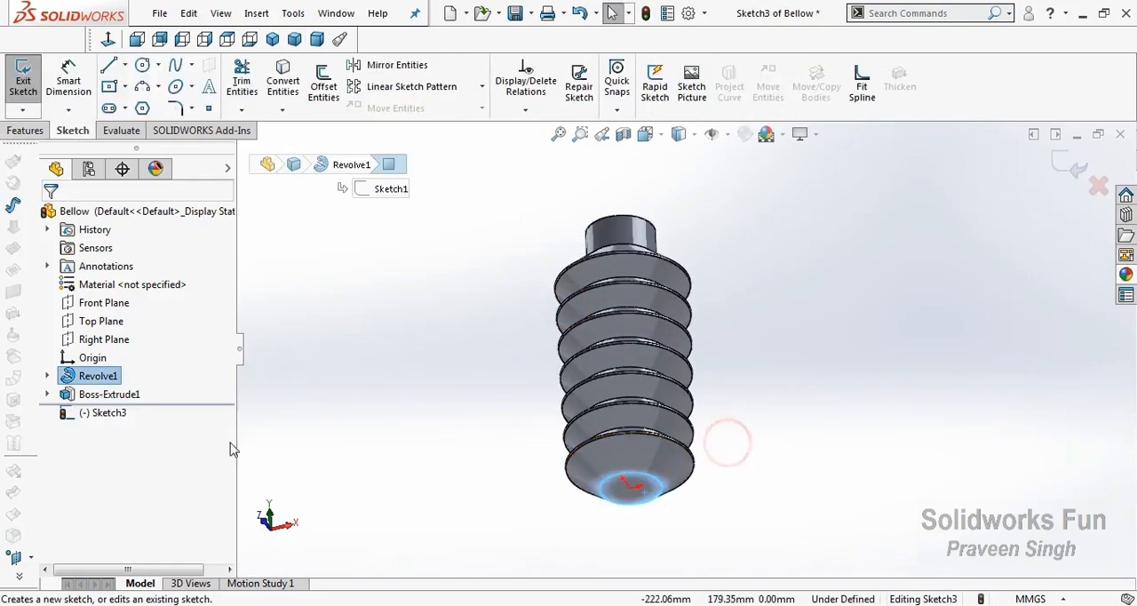
click(47, 394)
click(114, 412)
click(280, 89)
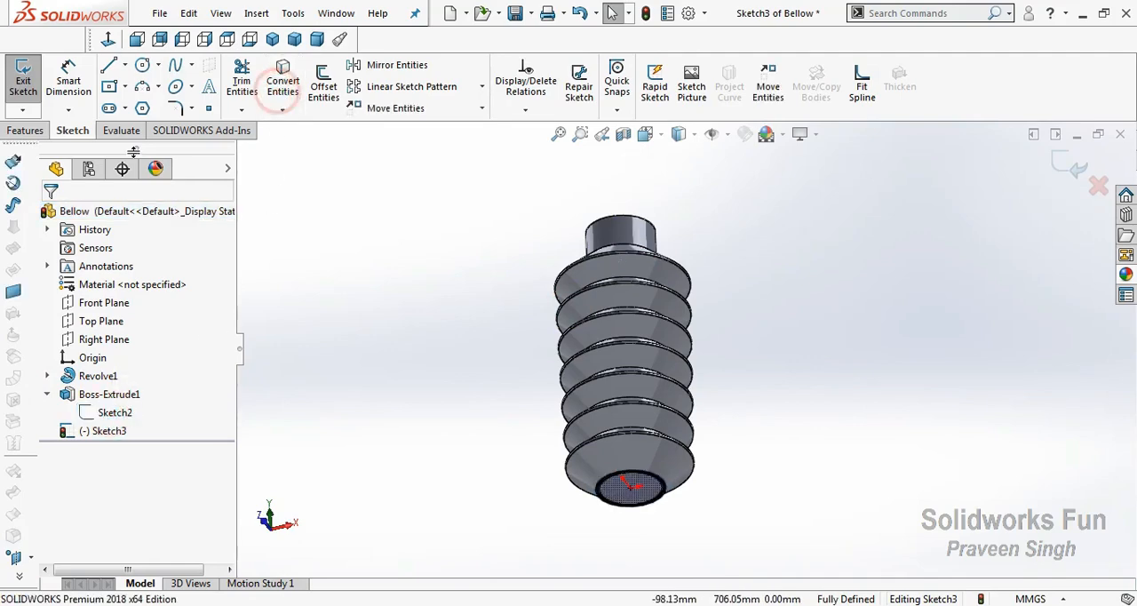
Extrude the converted ring 20 mm downward as a merged boss to form the bottom collar
click(25, 130)
click(30, 80)
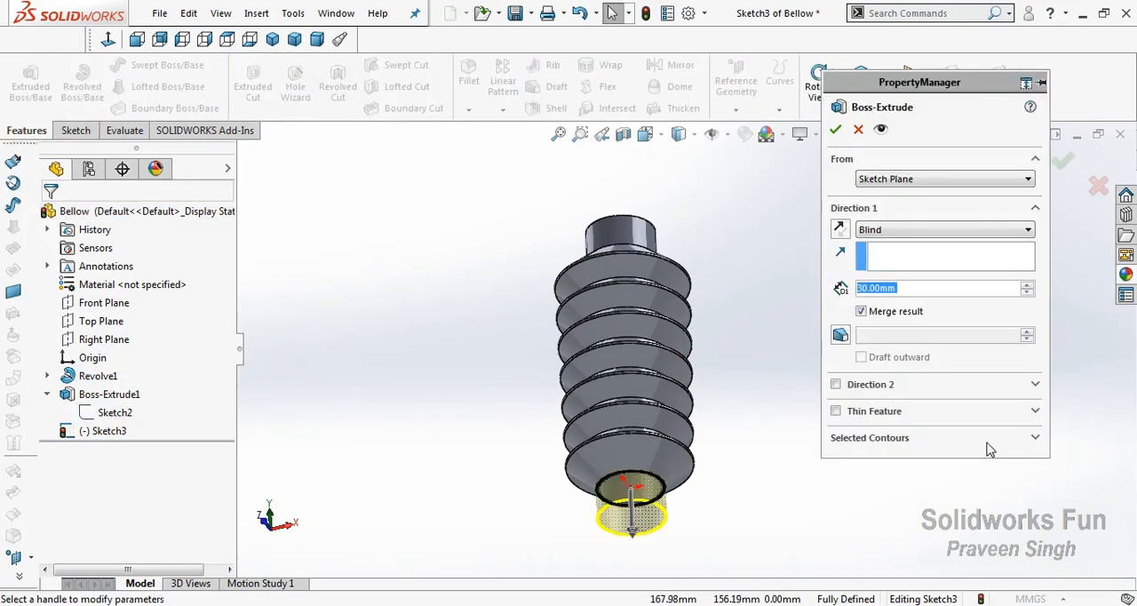
click(1026, 293)
click(836, 132)
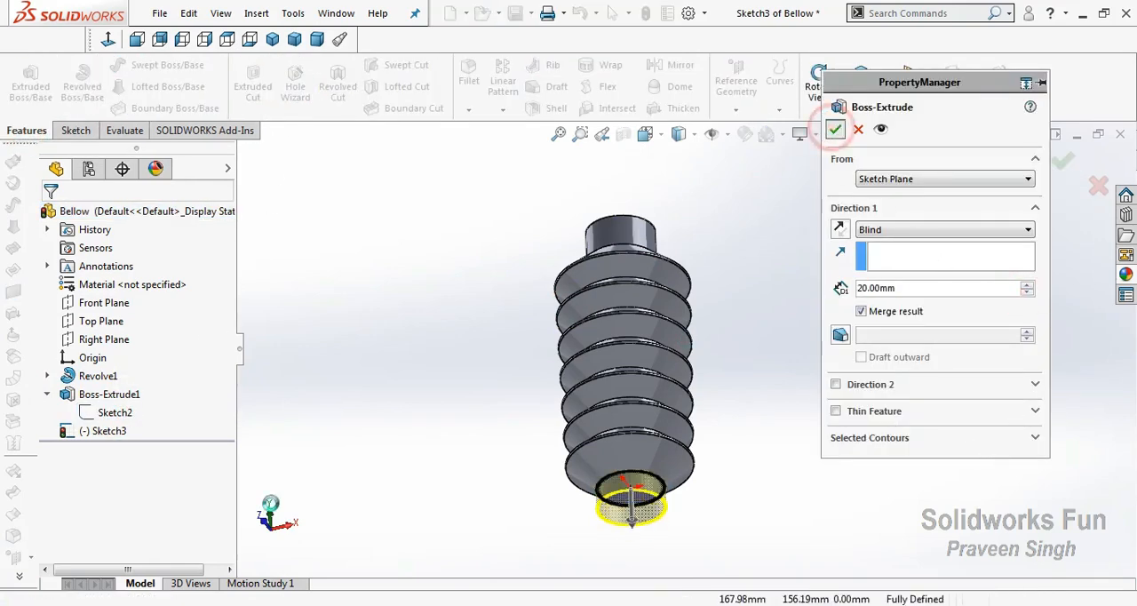
Apply a black appearance to the whole bellow
key(ctrl+1)
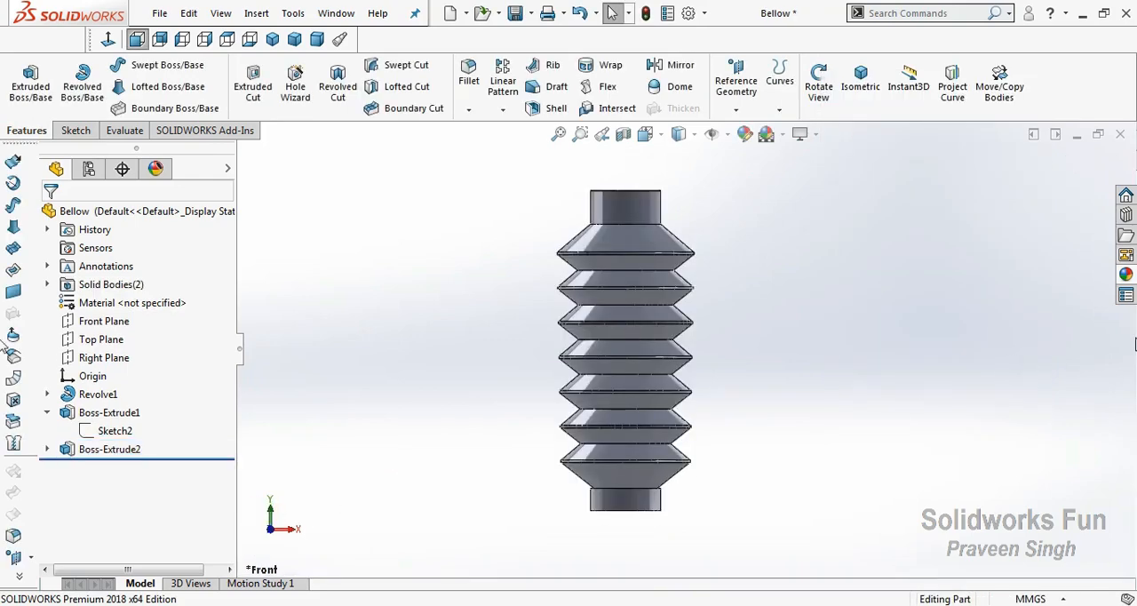
click(1123, 276)
drag(968, 382, 769, 375)
Examine the black bellow from several angles, including close-ups of the bottom and top collars
right_click(736, 212)
click(771, 274)
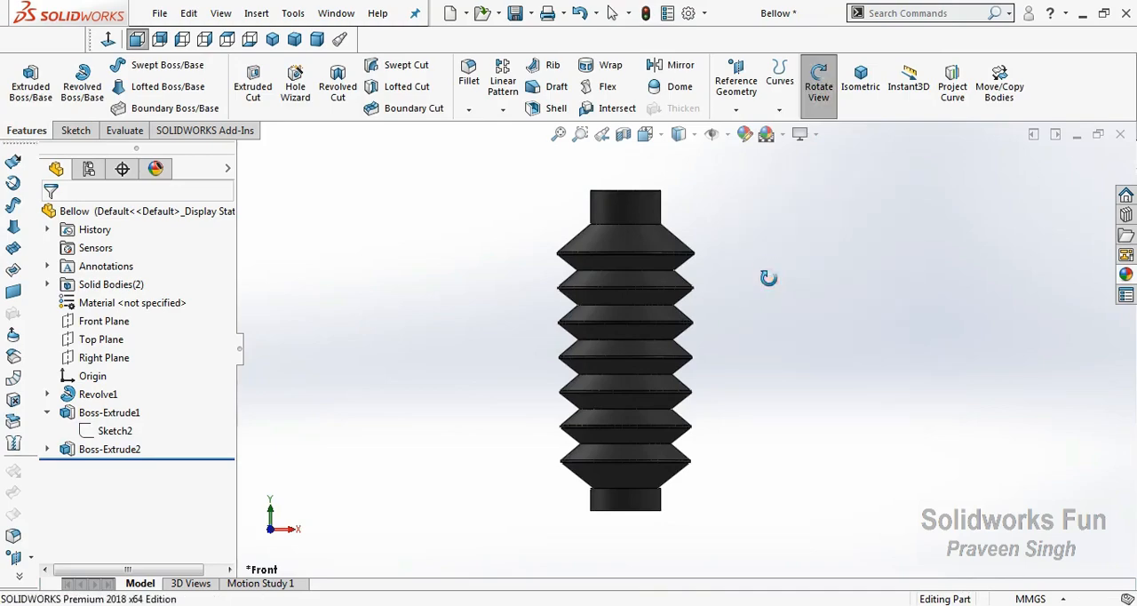
drag(771, 275, 779, 347)
scroll(627, 346, down, 8)
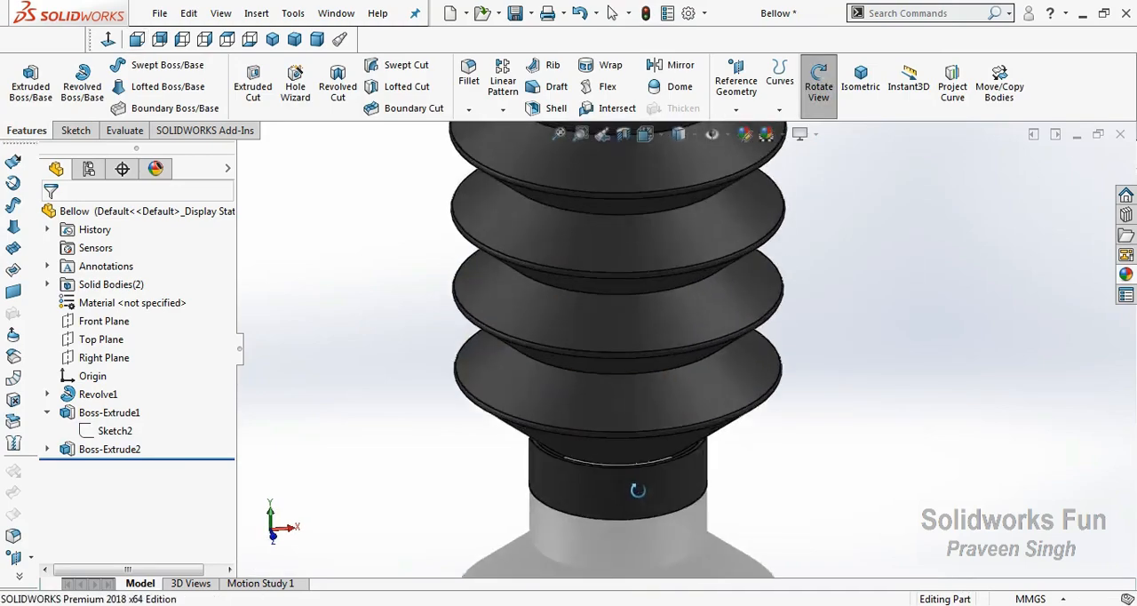
drag(627, 345, 639, 445)
scroll(701, 479, up, 9)
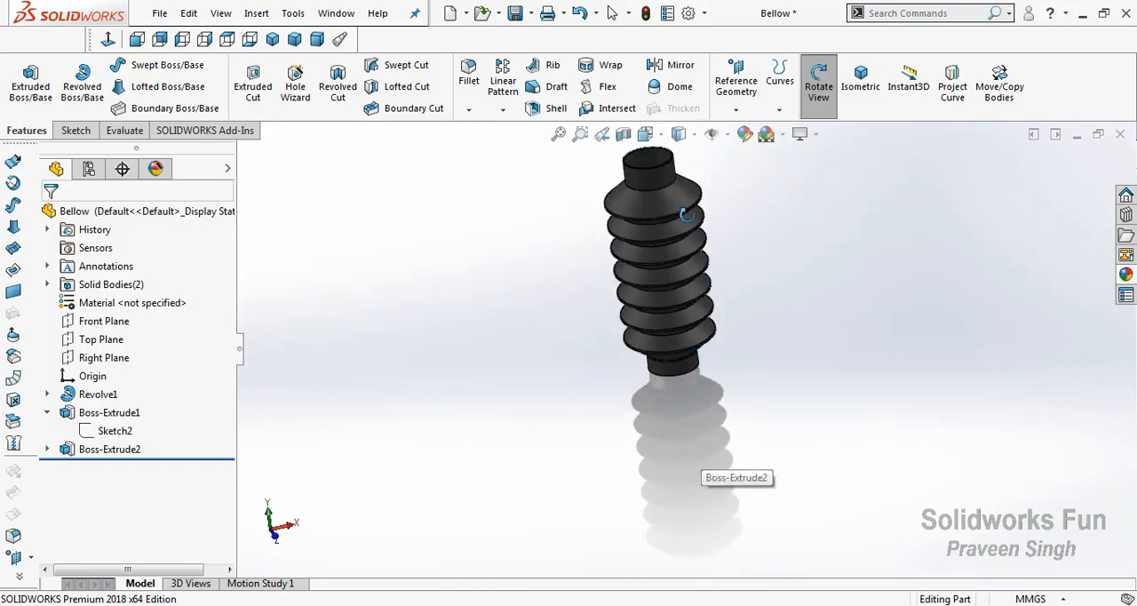
scroll(667, 172, down, 8)
drag(632, 206, 644, 256)
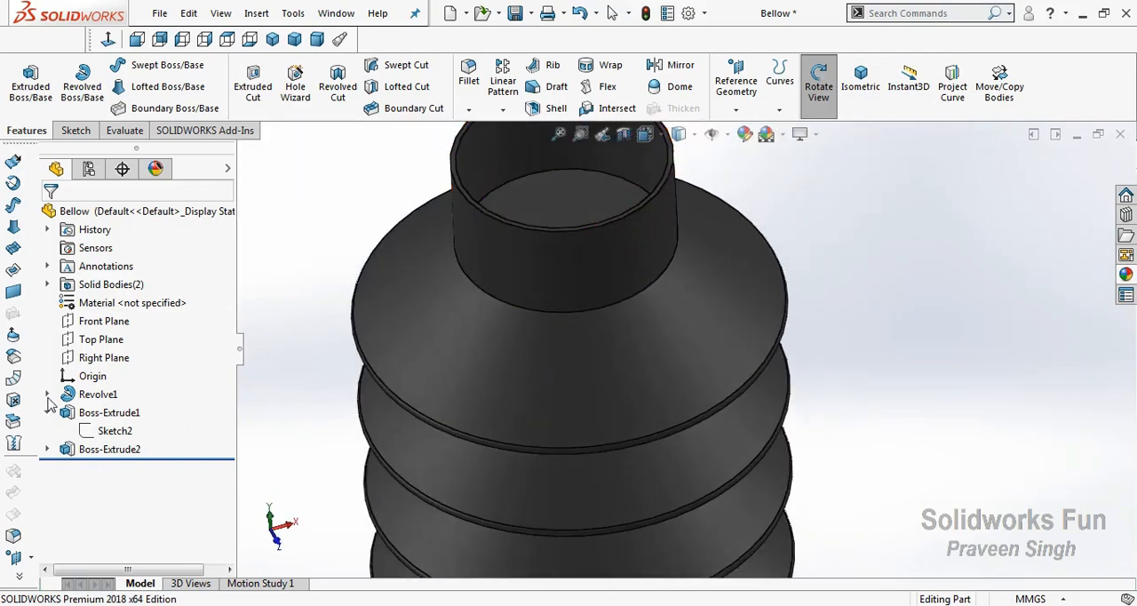
Edit the revolve's profile sketch to add a vertical relation between the outer endpoints of the top and bottom lines, and rebuild the part
click(47, 394)
click(116, 412)
click(119, 364)
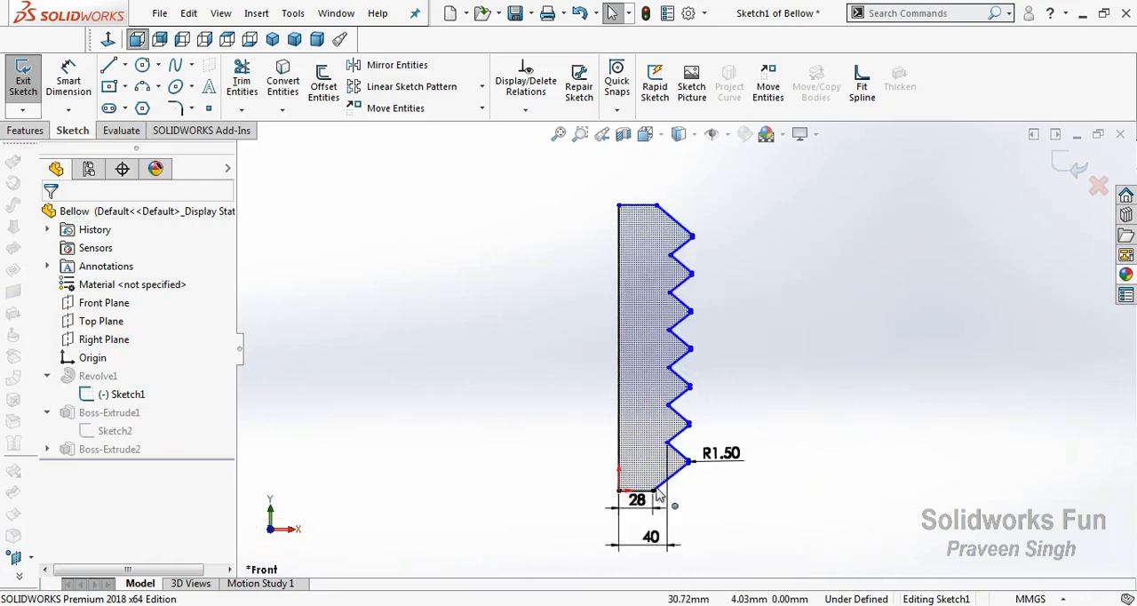
click(657, 206)
ctrl+click(703, 204)
click(730, 140)
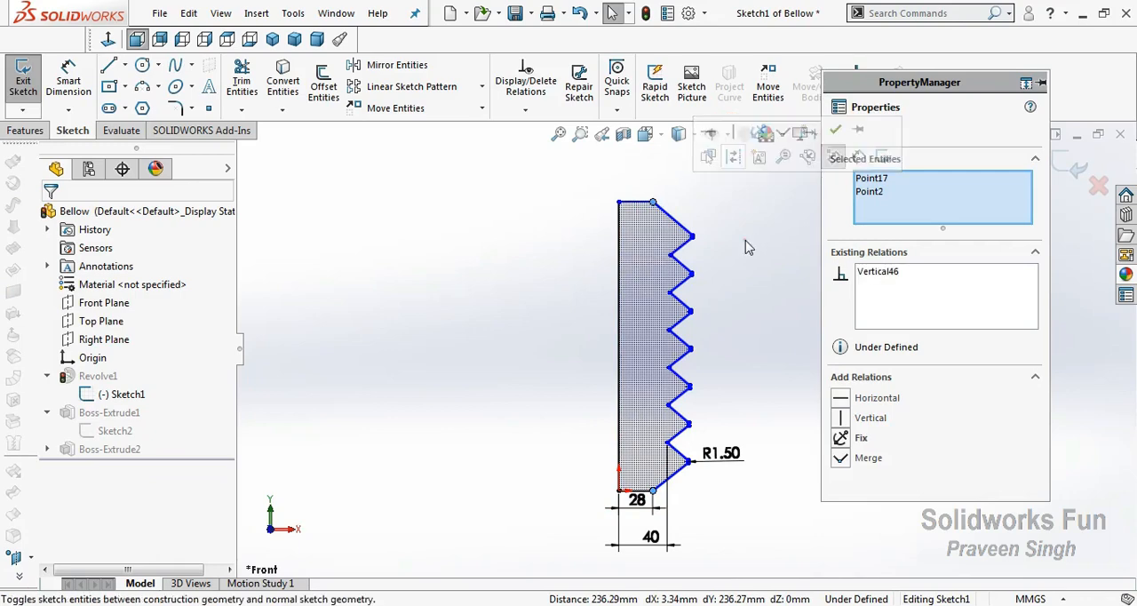
click(743, 246)
click(1079, 168)
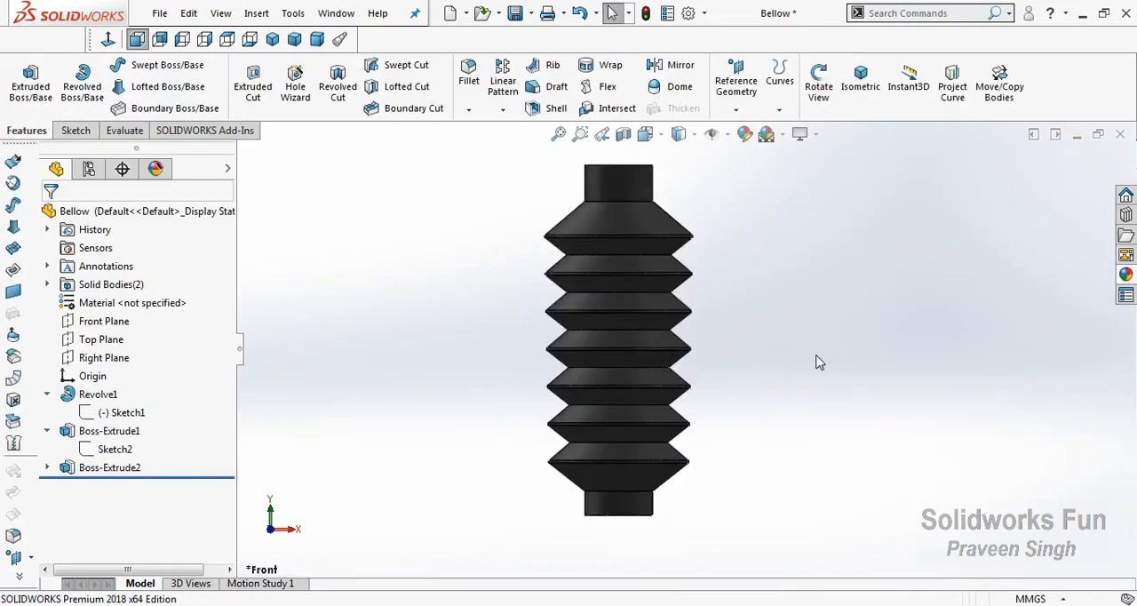
Recheck the revolve's profile sketch without editing it and save the bellow part
right_click(463, 229)
click(503, 299)
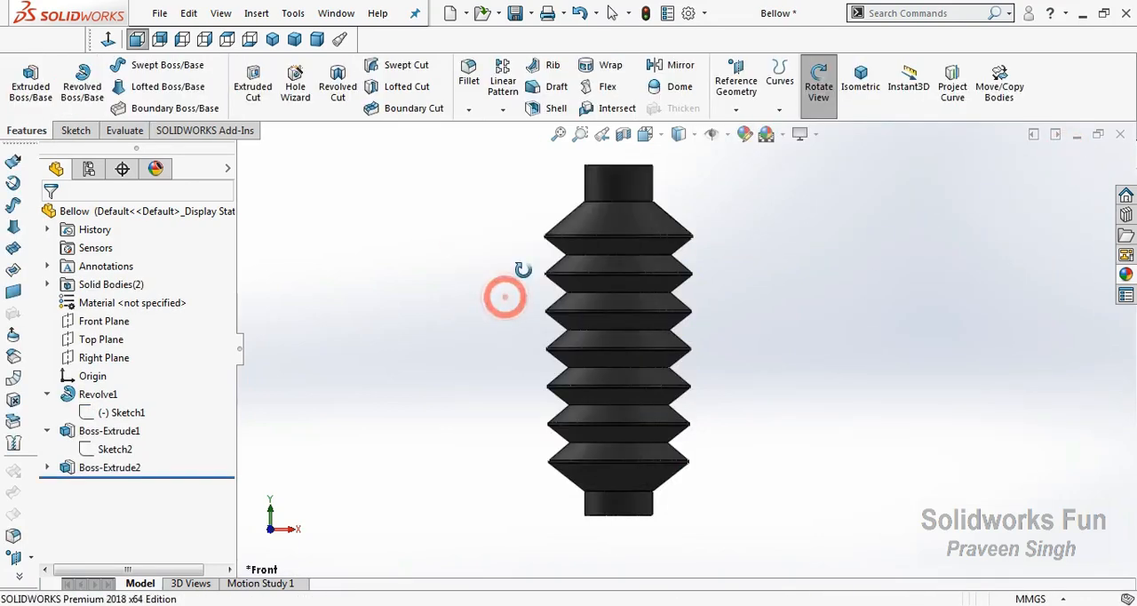
click(111, 412)
click(84, 385)
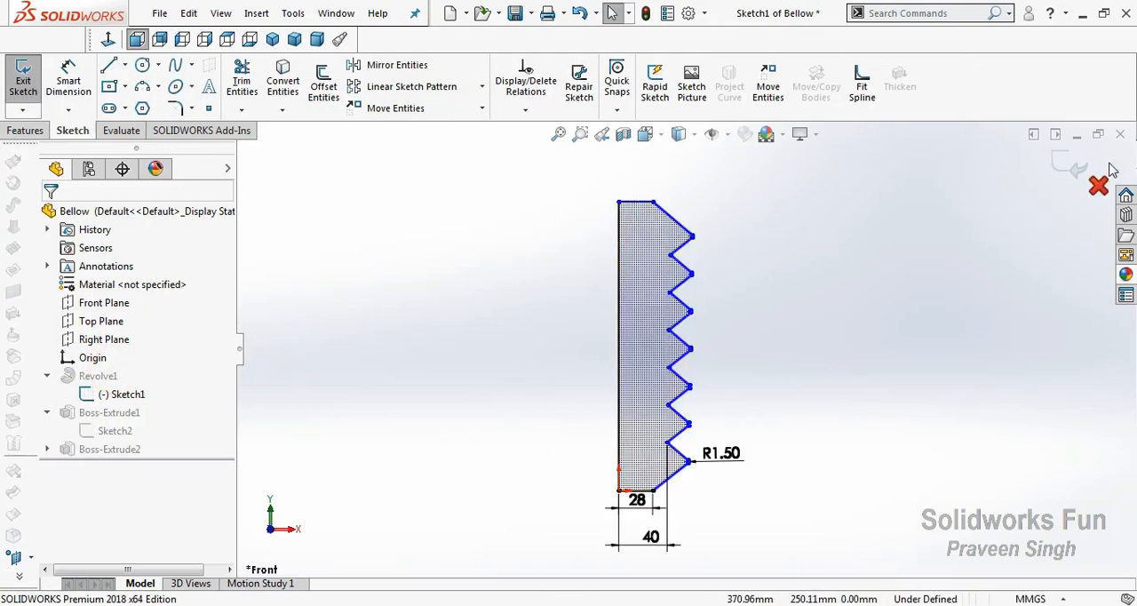
click(1059, 163)
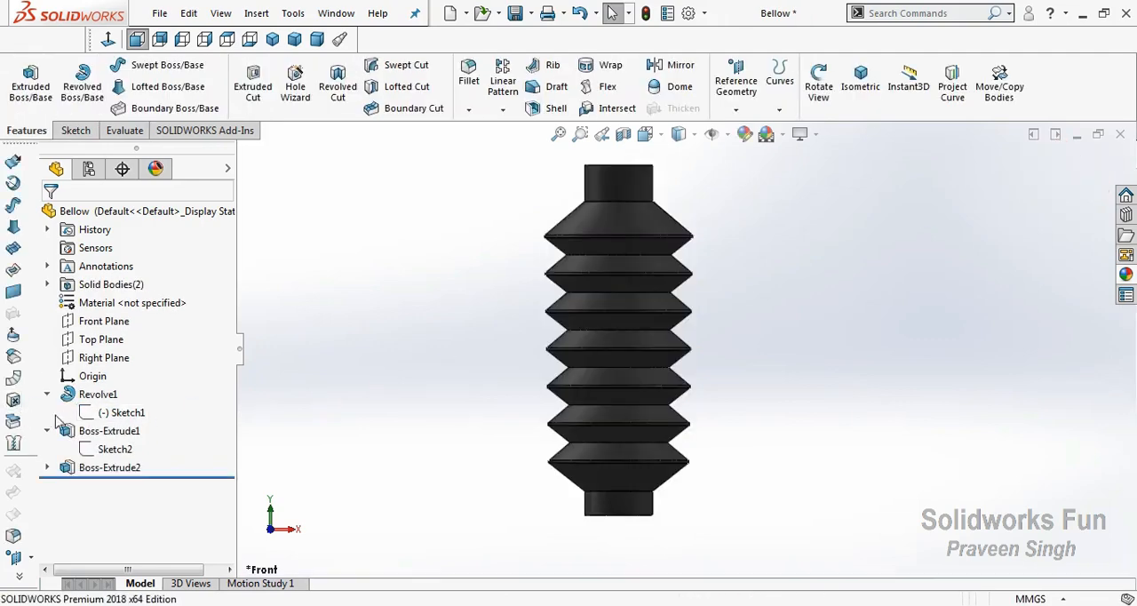
click(518, 16)
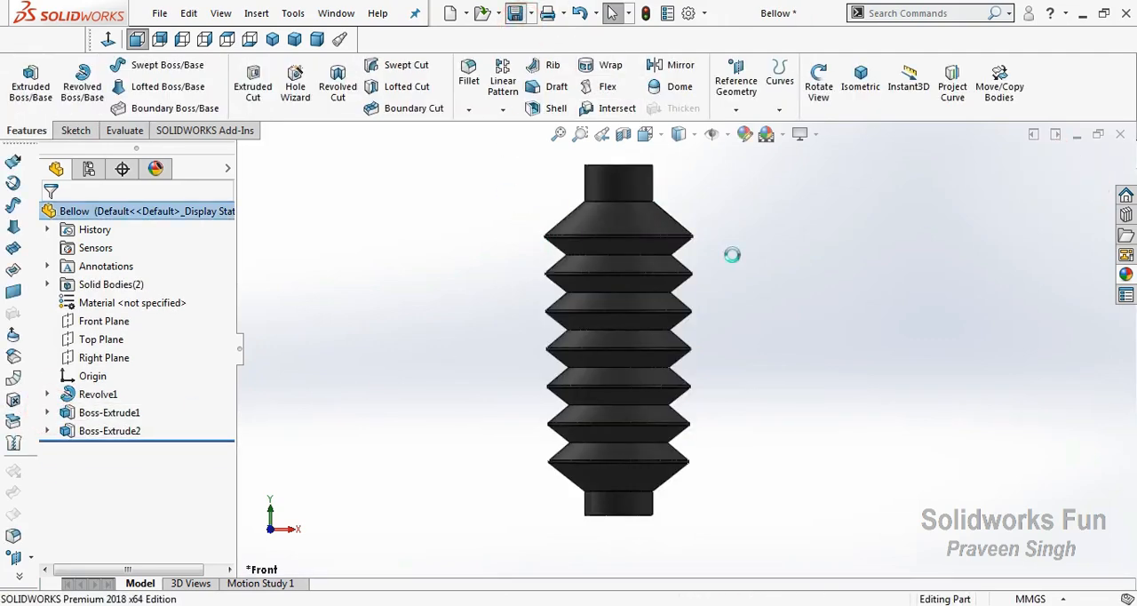
Edit the revolve's profile sketch to align all six inner zigzag points with a vertical relation, and rebuild the part
click(48, 394)
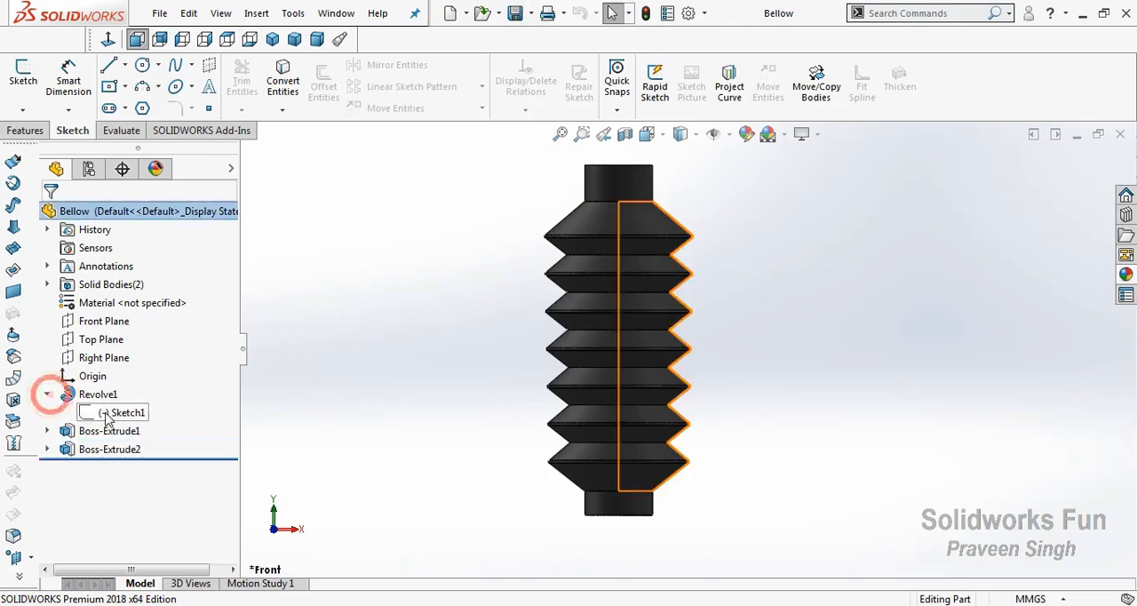
click(120, 412)
click(119, 374)
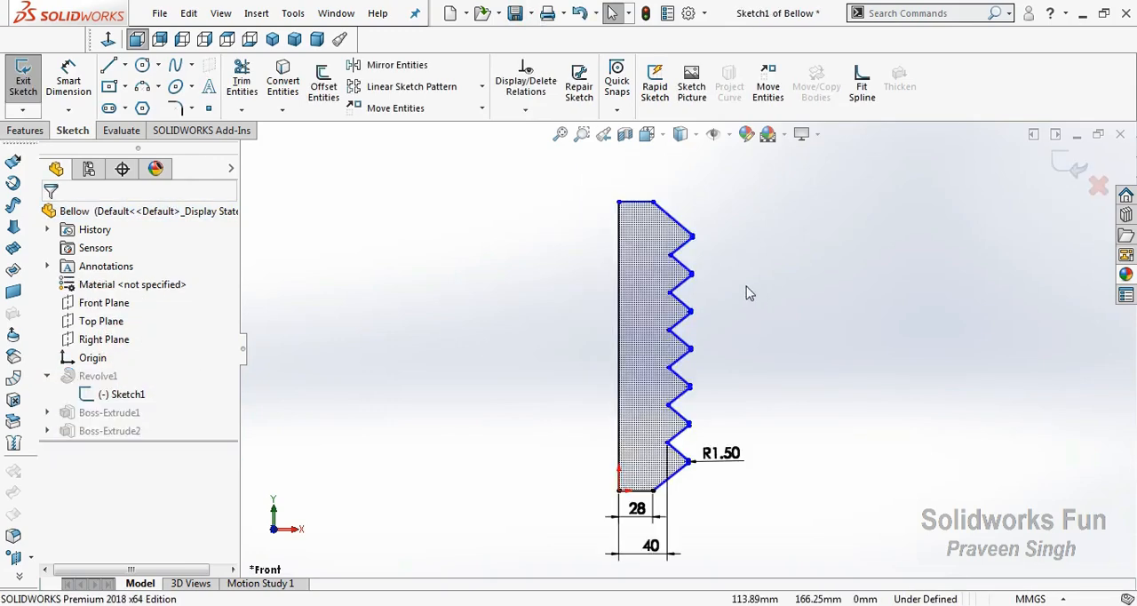
click(670, 255)
ctrl+click(670, 294)
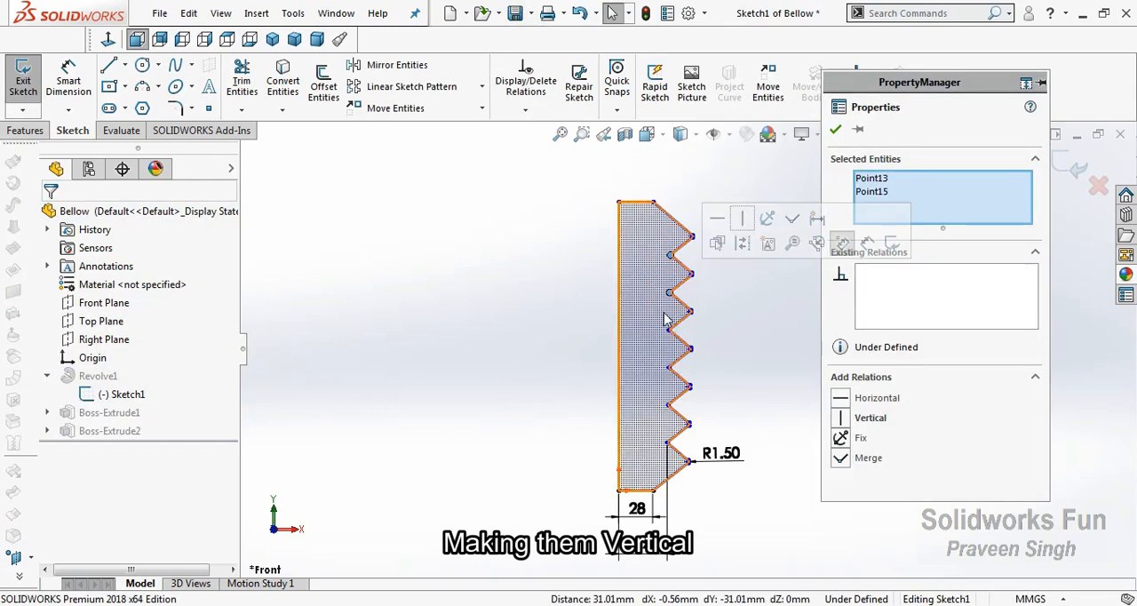
ctrl+click(670, 329)
ctrl+click(670, 367)
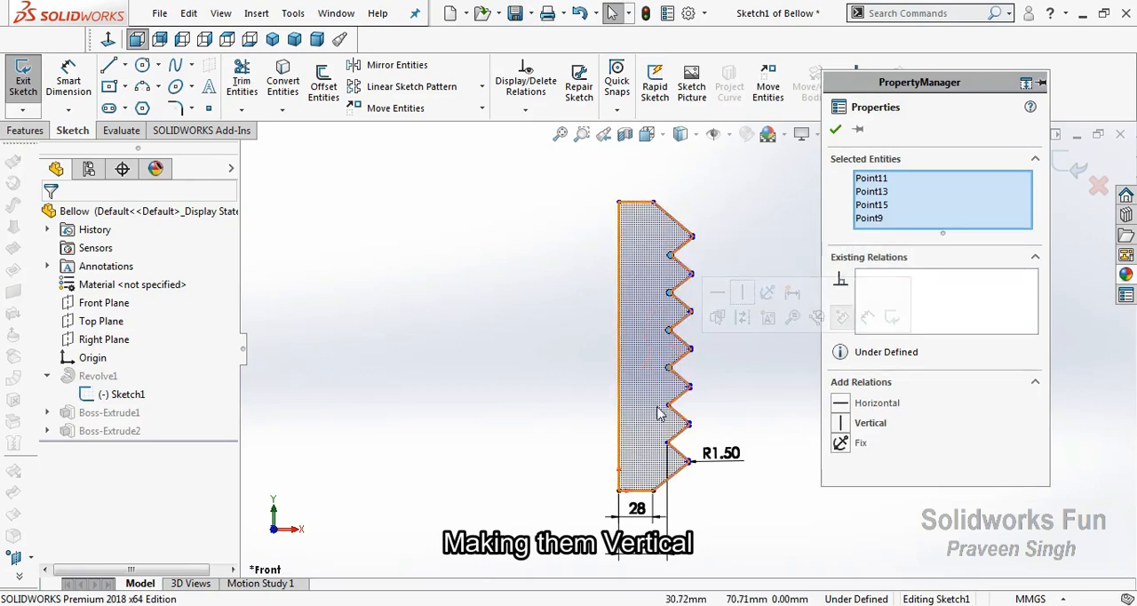
ctrl+click(668, 405)
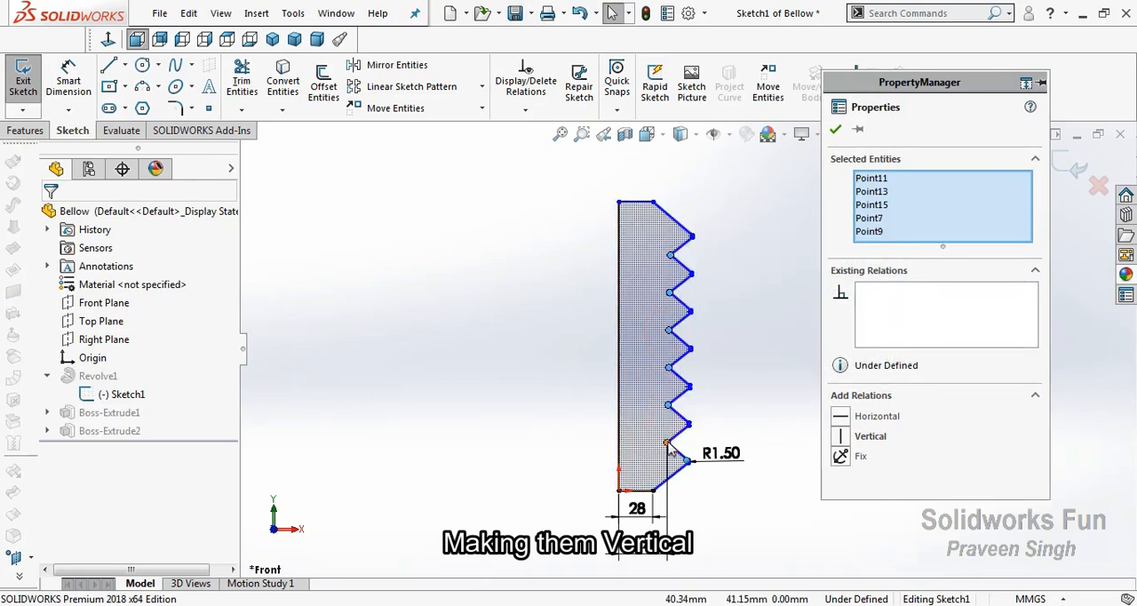
ctrl+click(668, 442)
click(744, 370)
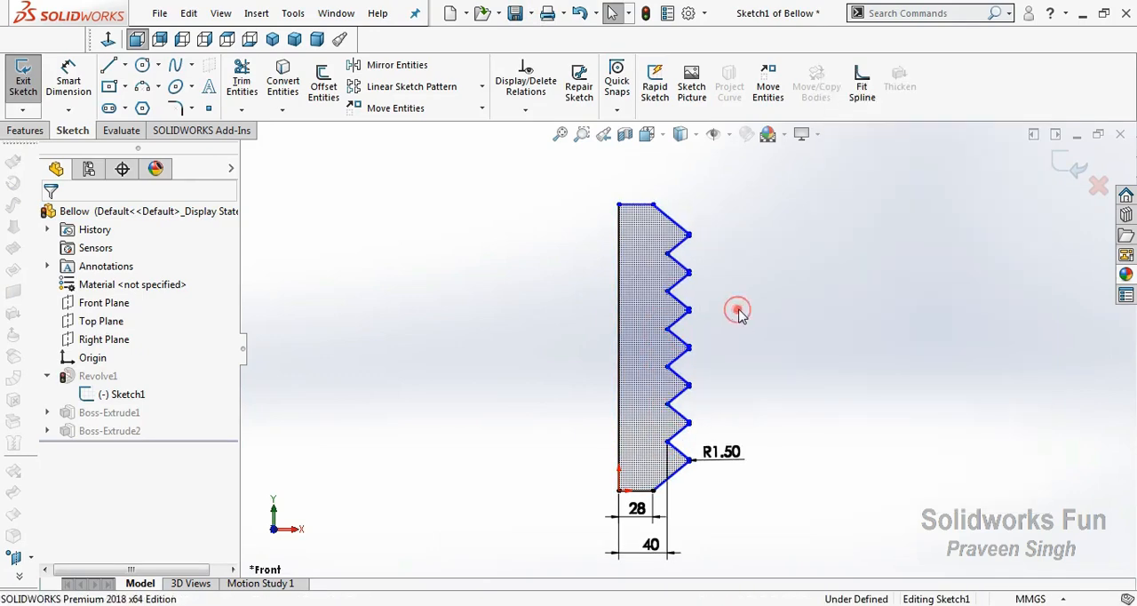
click(1071, 167)
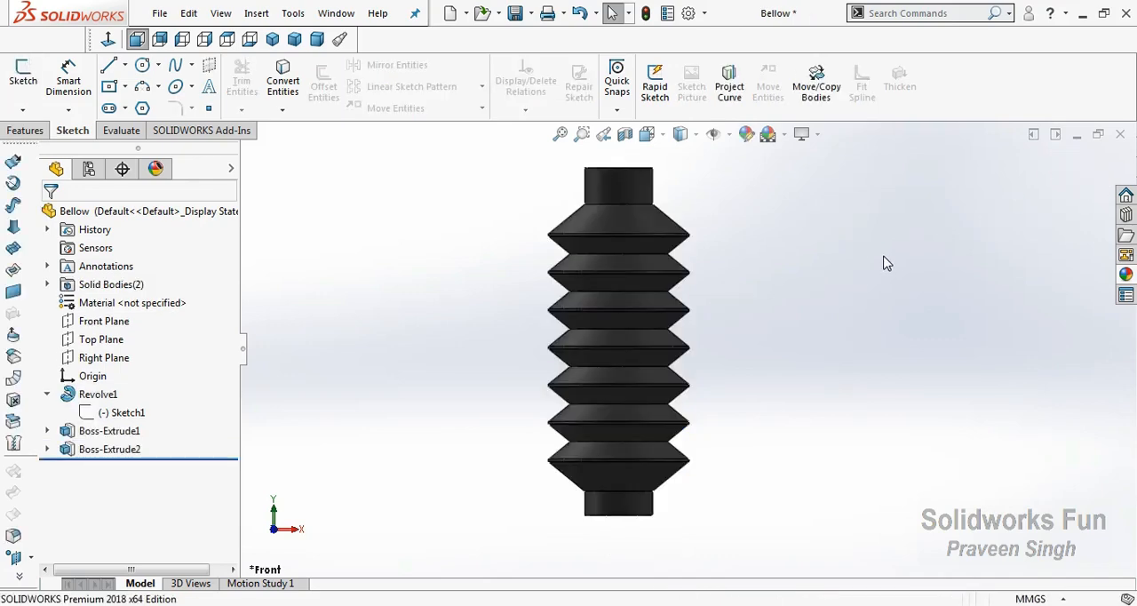
Close the bellow part and open Part 1 from the Flexible Bellows Animation folder
click(1119, 135)
click(88, 549)
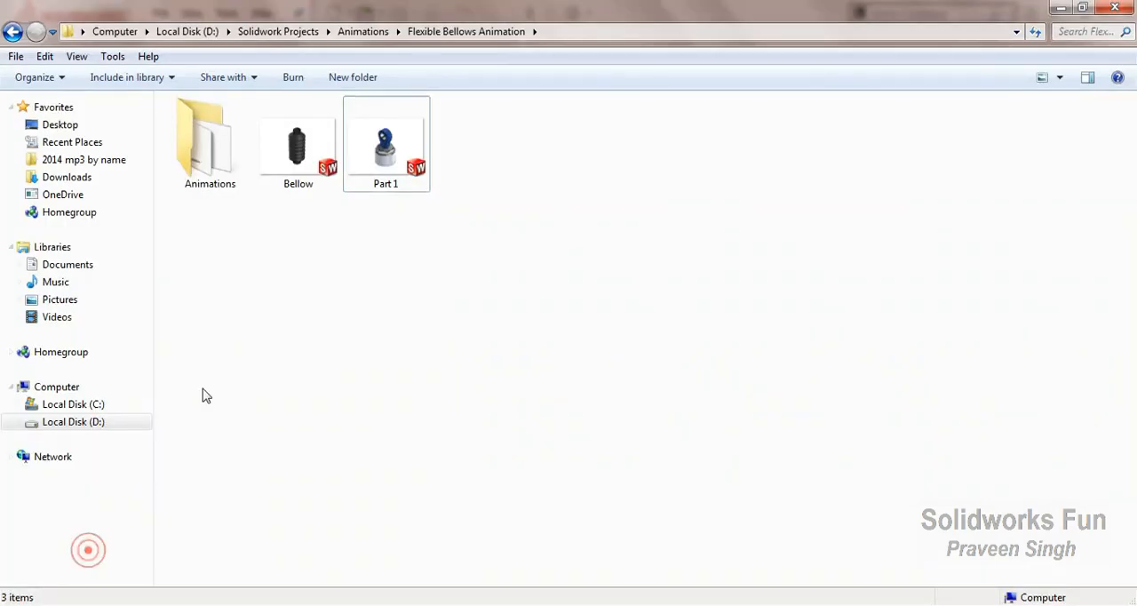
right_click(380, 139)
click(420, 146)
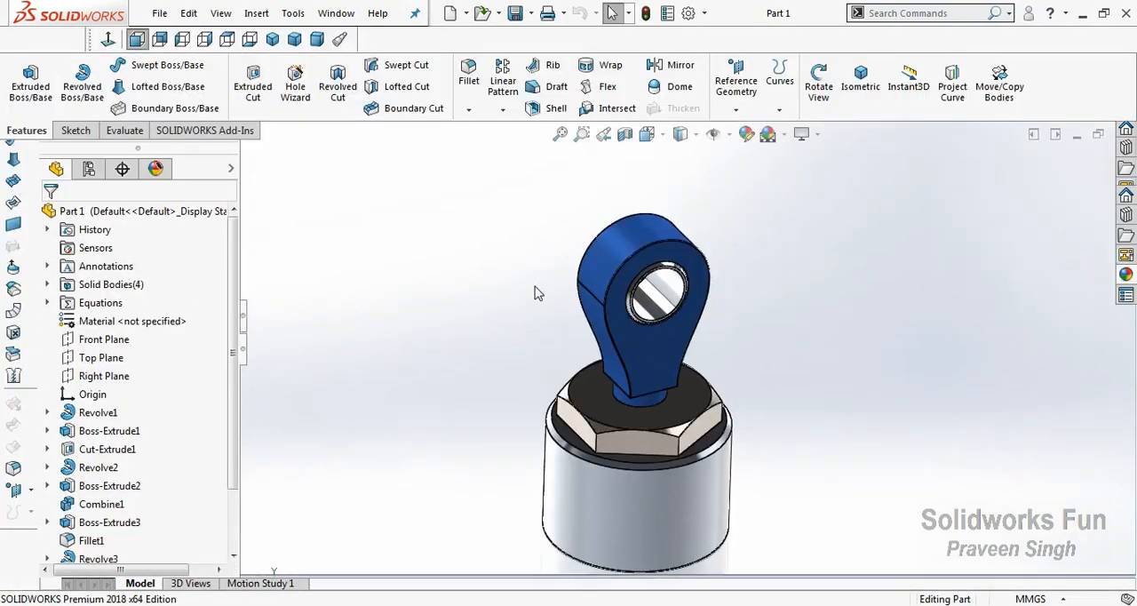
Examine Part 1's eye end, nut and cylindrical base in front, side and rotated views
key(ctrl+1)
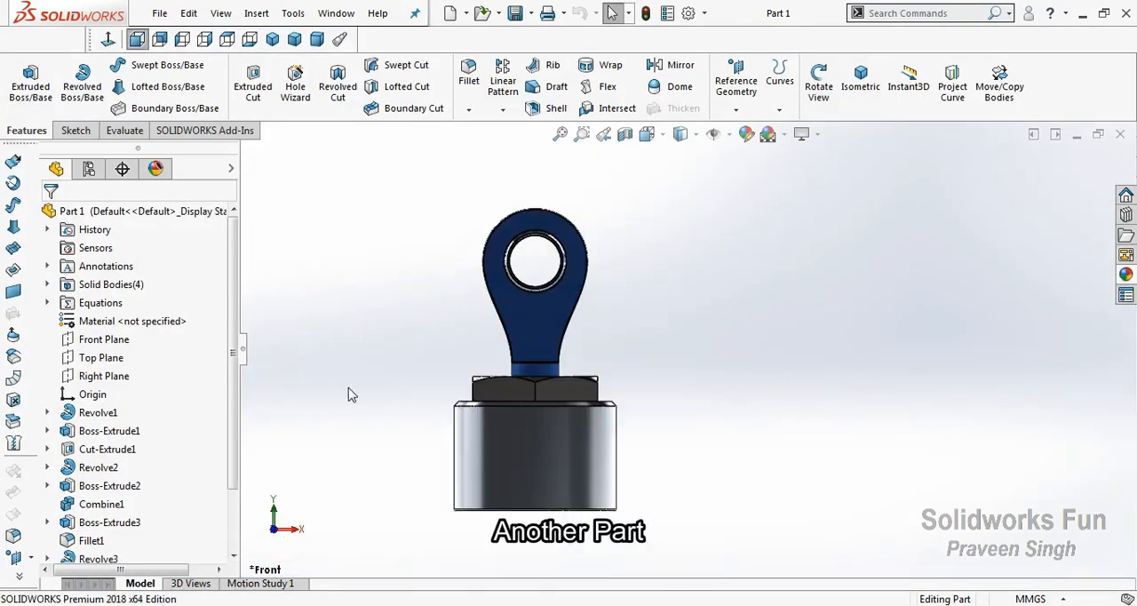
right_click(492, 262)
click(538, 328)
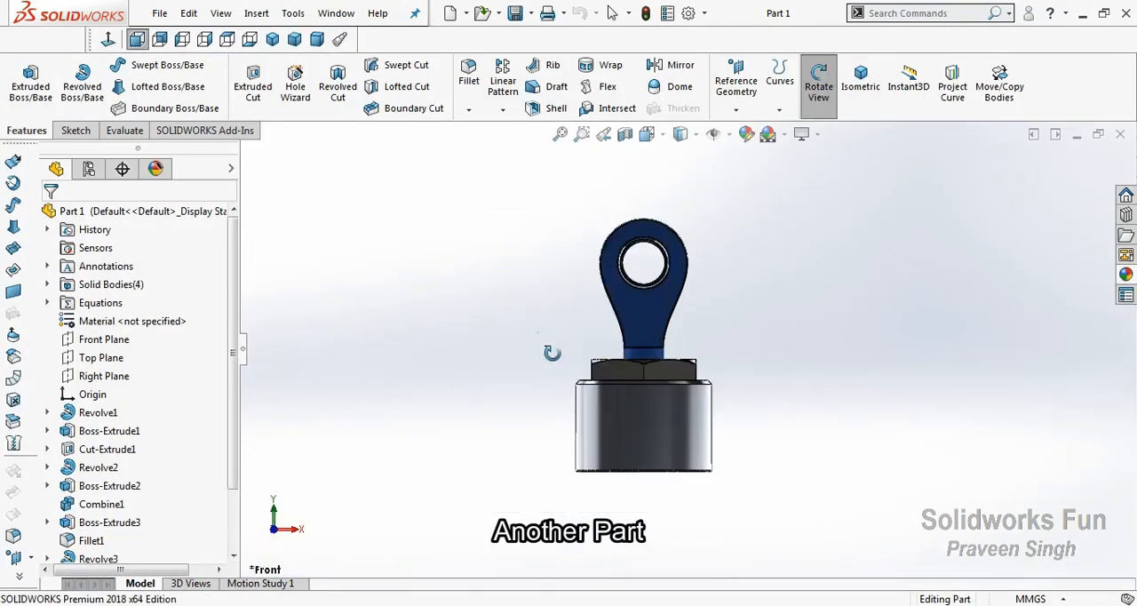
drag(553, 350, 356, 546)
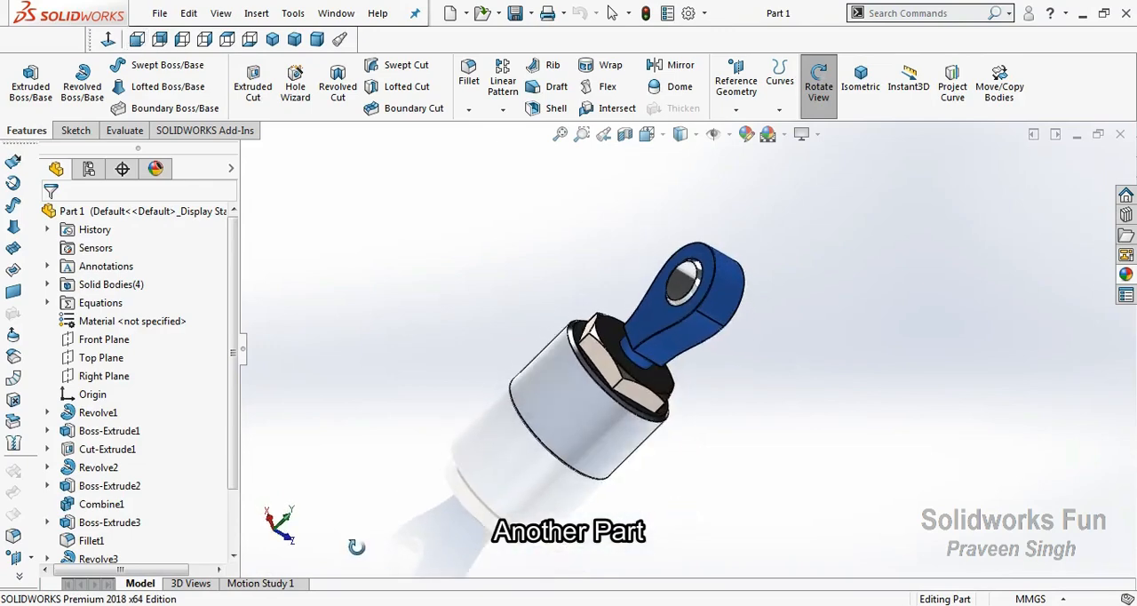
key(ctrl+5)
key(ctrl+4)
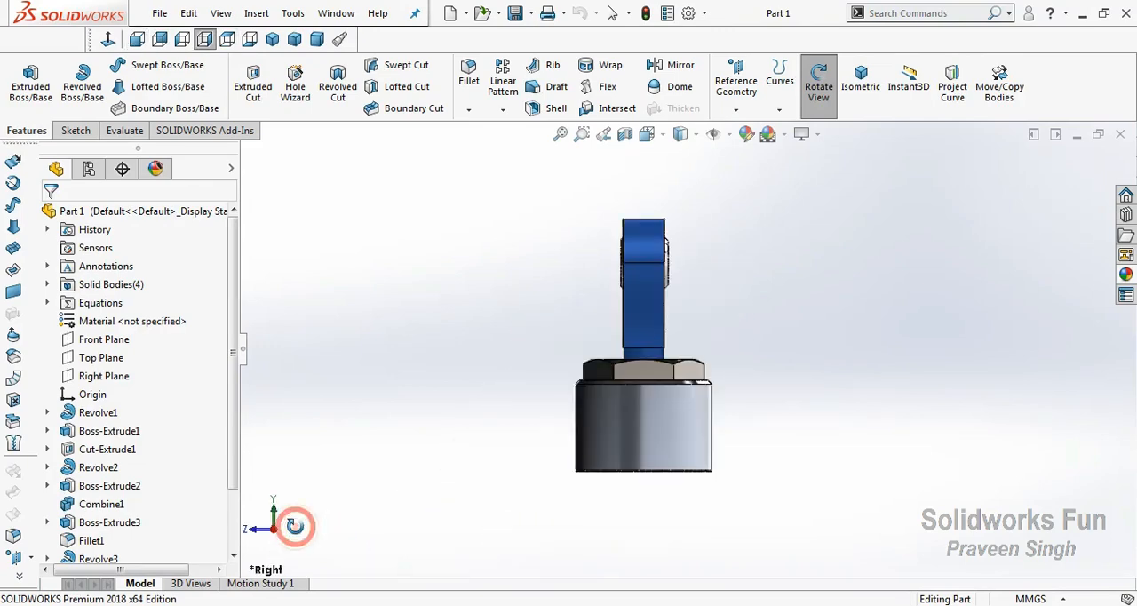
key(ctrl+1)
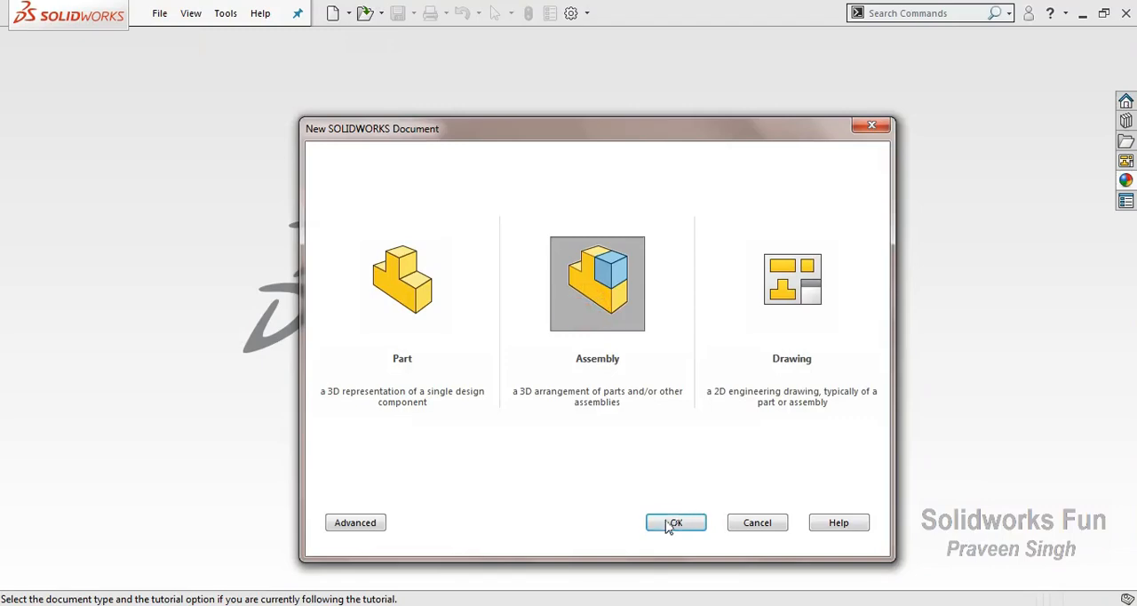
Start a new assembly and insert the Bellow and Part 1 side by side, with Part 1 near the bellow's upper end
click(670, 523)
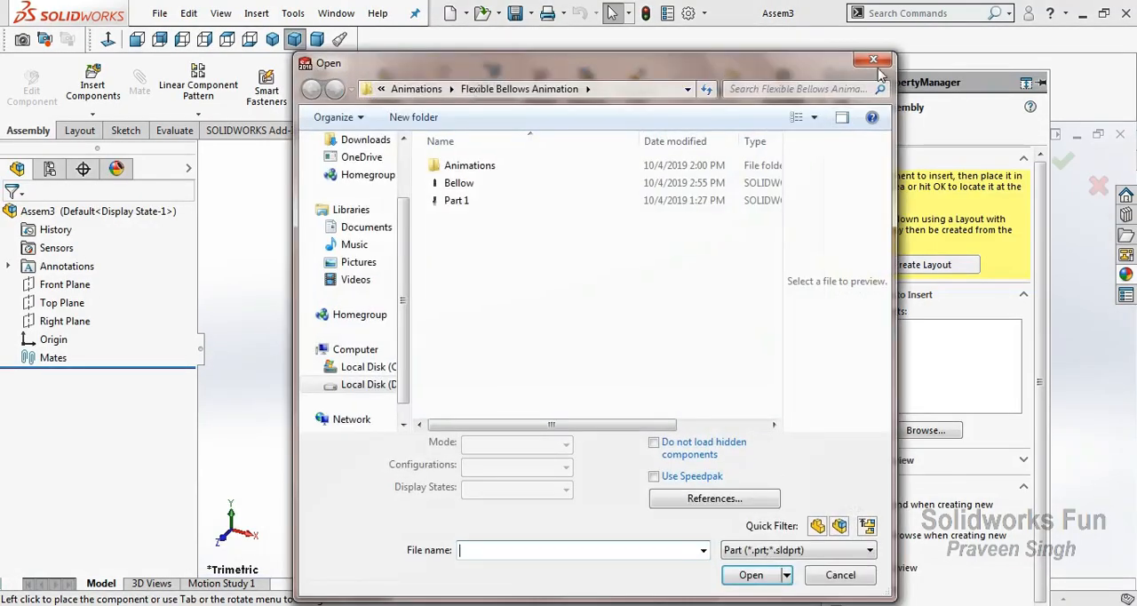
click(586, 182)
ctrl+click(581, 201)
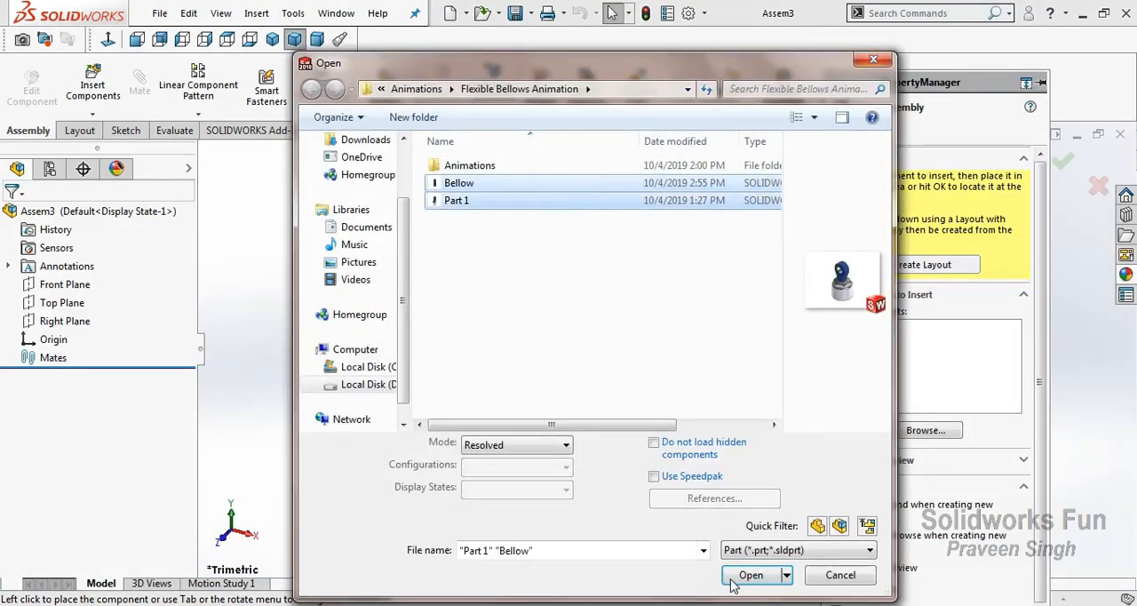
click(741, 575)
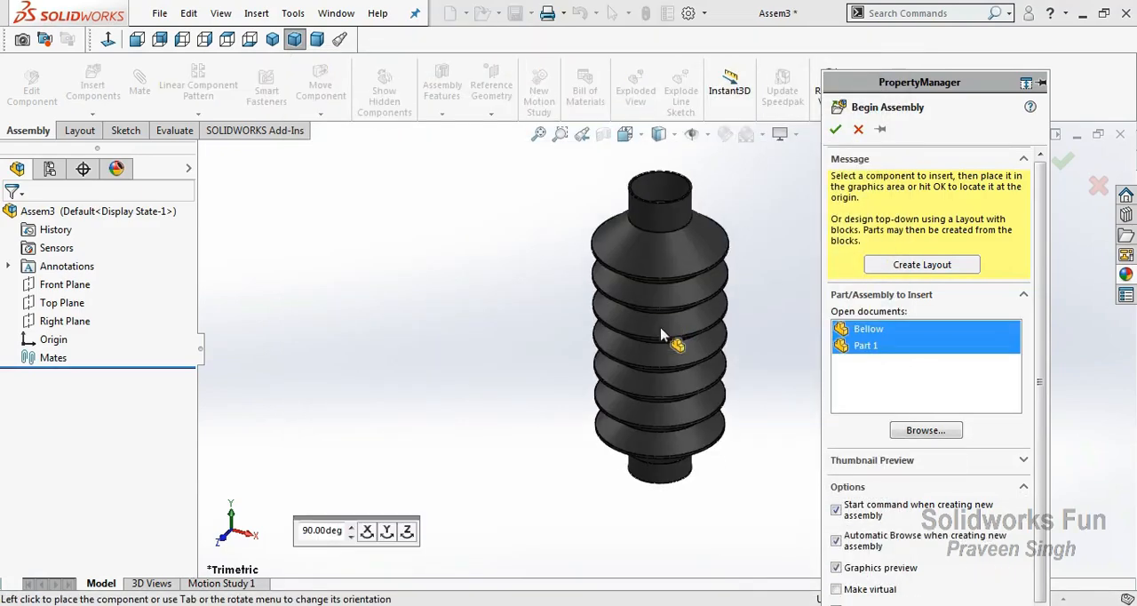
click(699, 403)
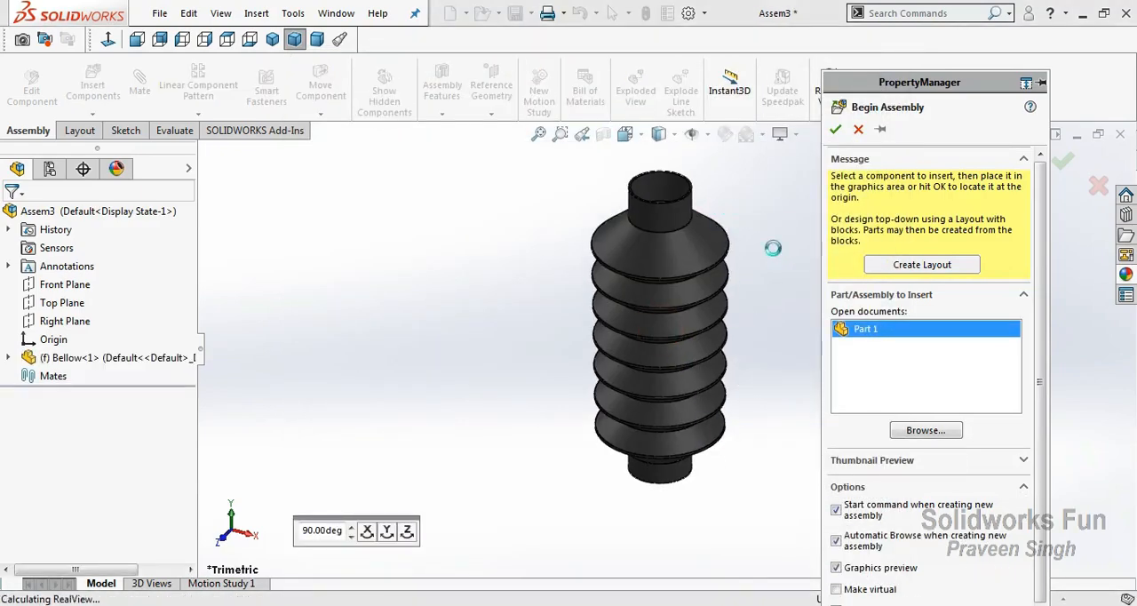
click(767, 284)
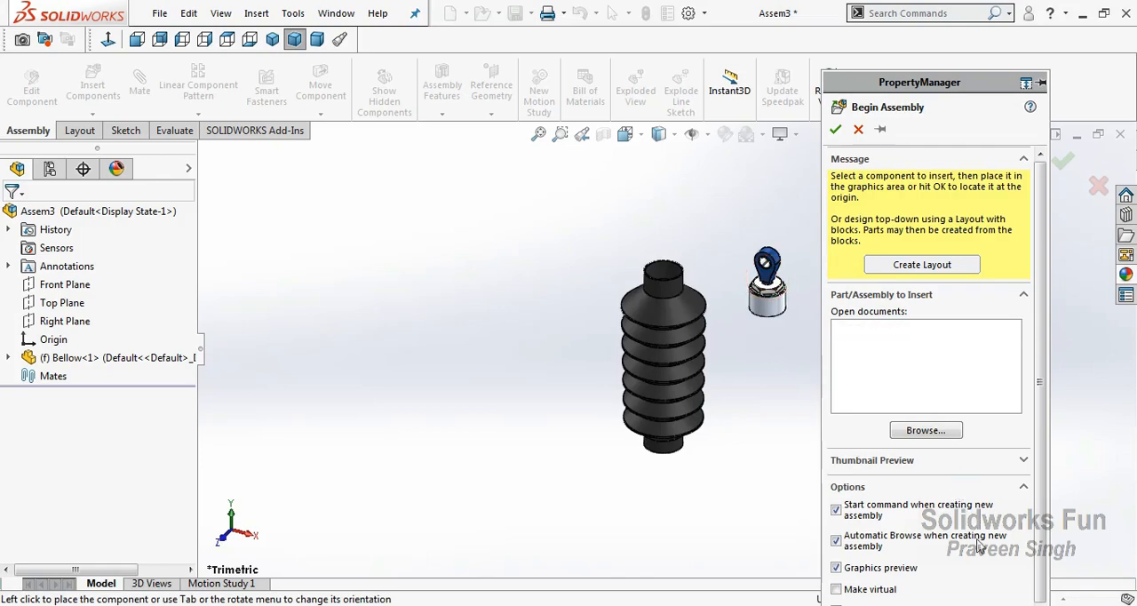
click(1041, 598)
click(1042, 525)
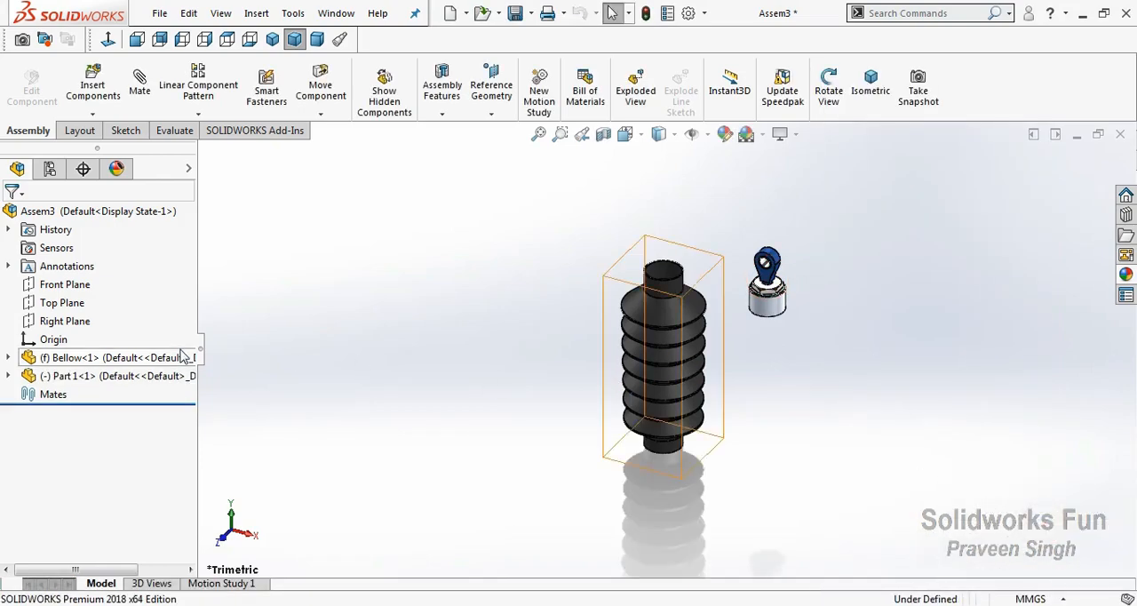
Float the fixed Bellow component and reorder Part 1 above it in the assembly tree
right_click(181, 356)
click(215, 325)
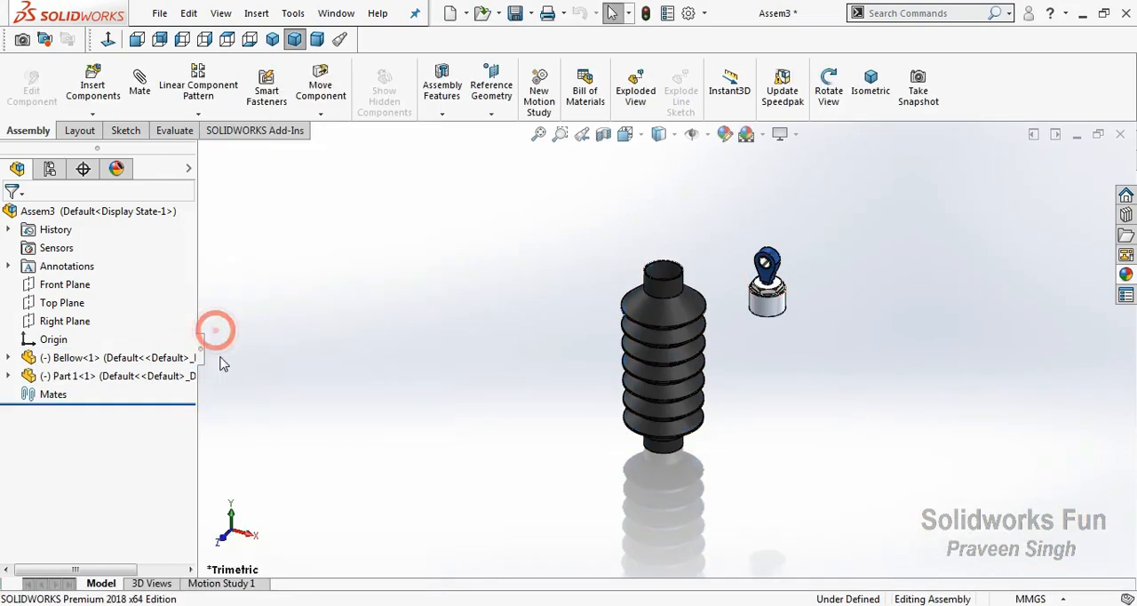
drag(114, 357, 116, 357)
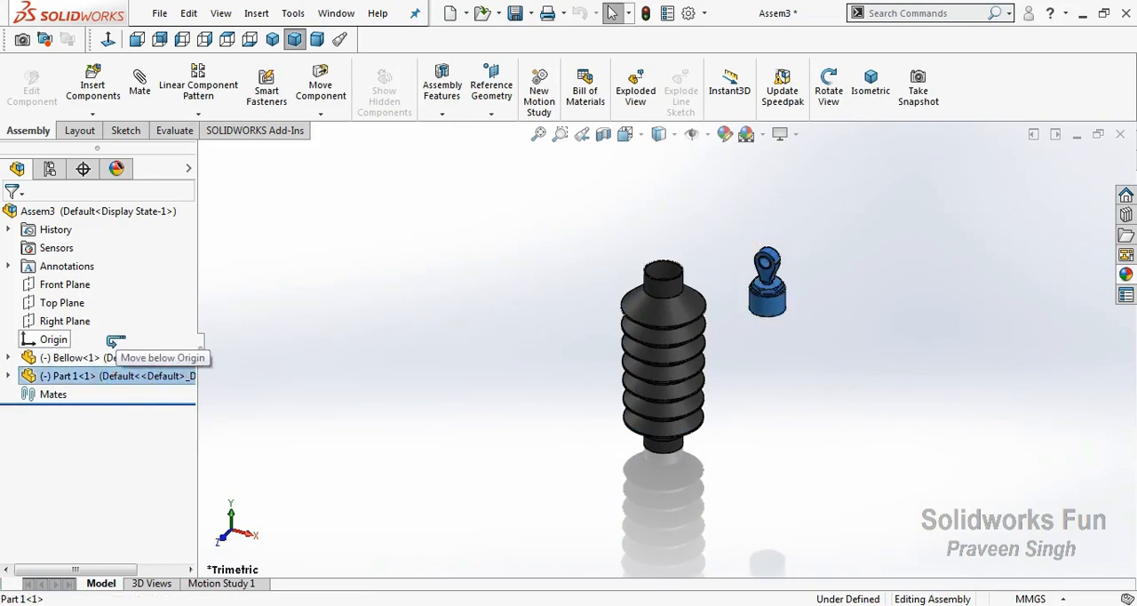
click(376, 424)
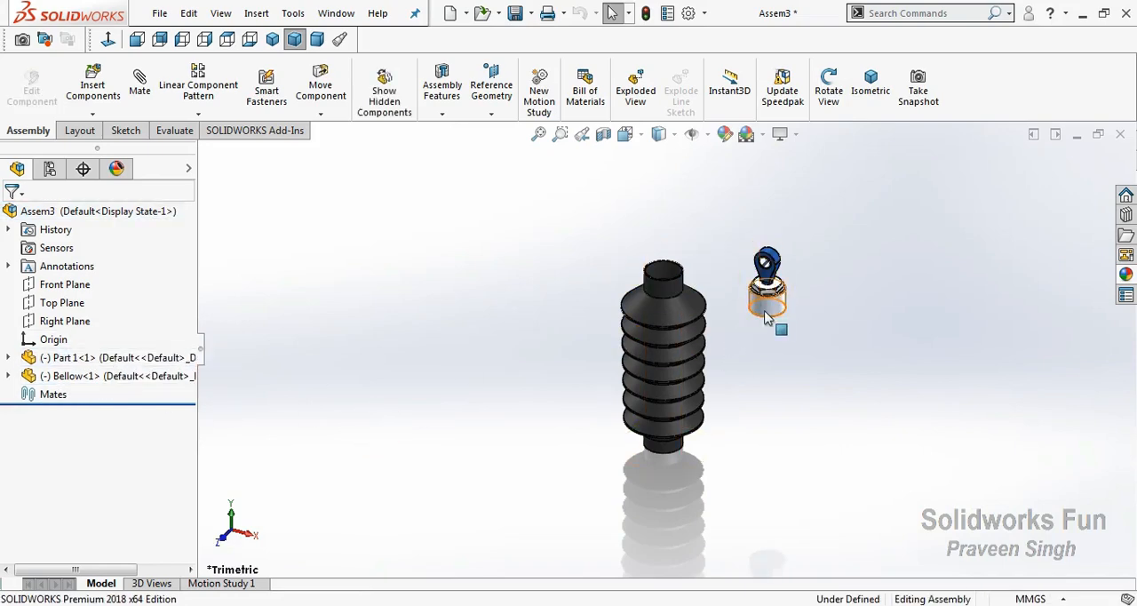
Place a second copy of Part 1 beside the bellow's lower end and order it directly after the first instance in the tree
ctrl+drag(768, 318, 530, 449)
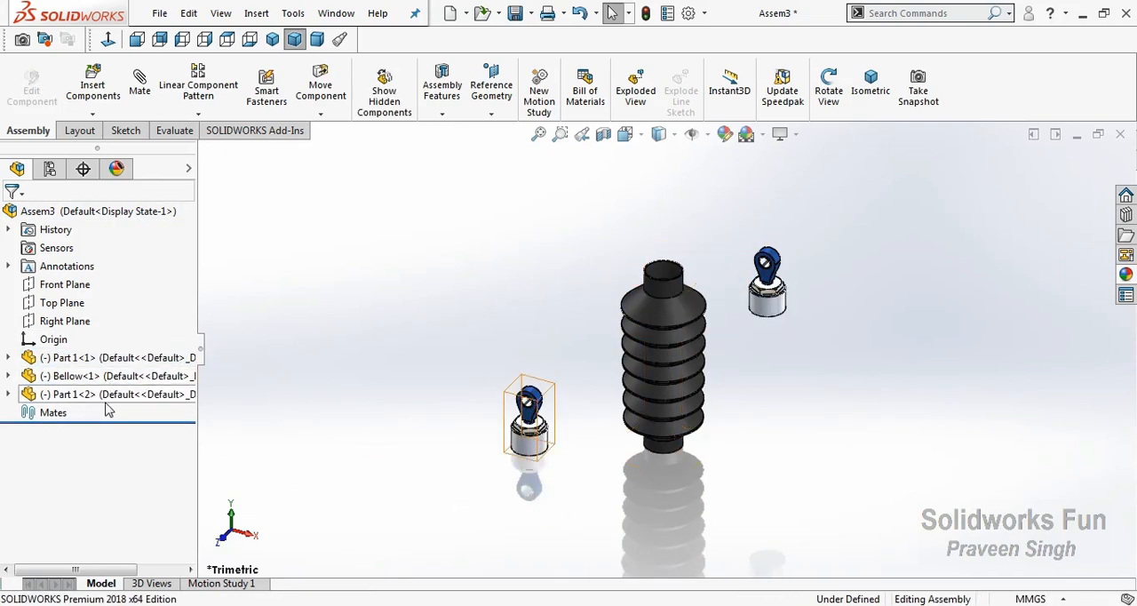
drag(107, 394, 114, 368)
click(446, 471)
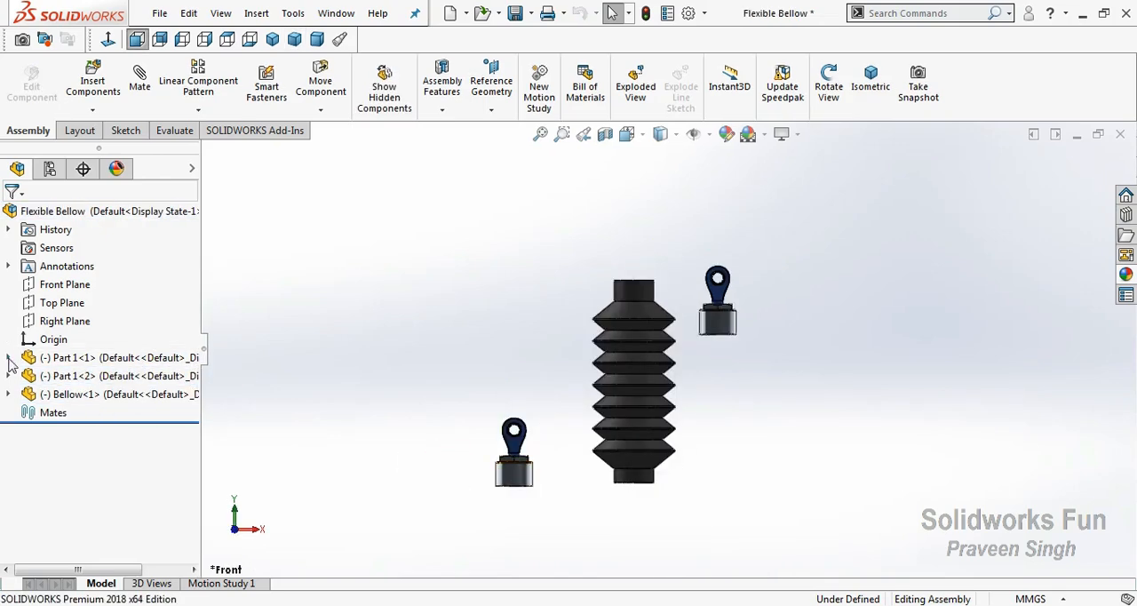
Add a coincident mate between the first Part 1 instance's Front Plane and the assembly's Front Plane
click(9, 358)
click(83, 338)
scroll(75, 334, up, 2)
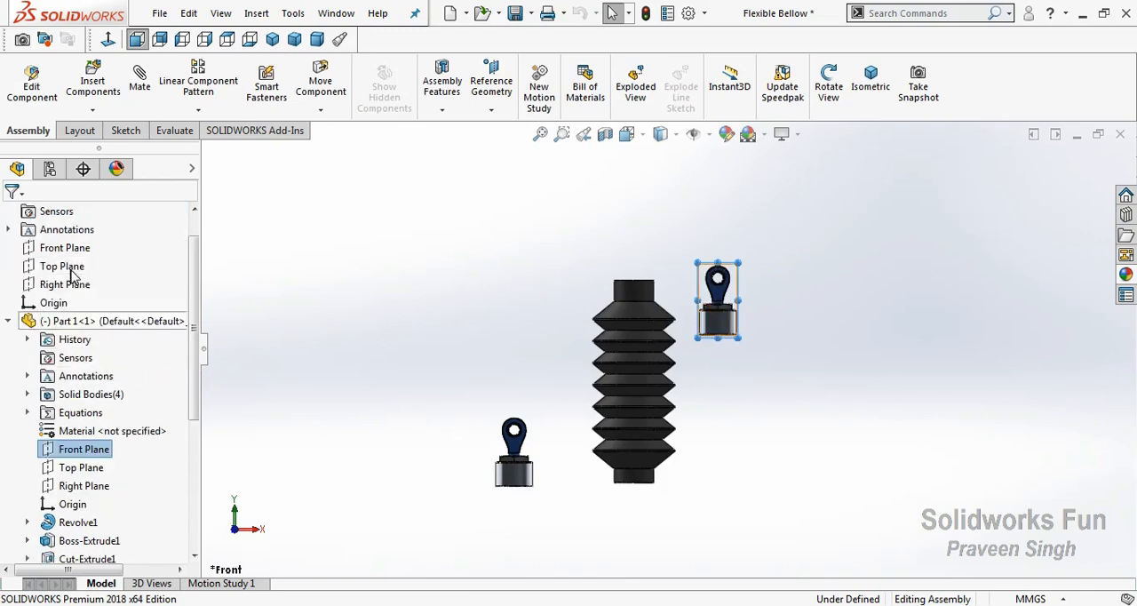
ctrl+click(64, 248)
click(97, 255)
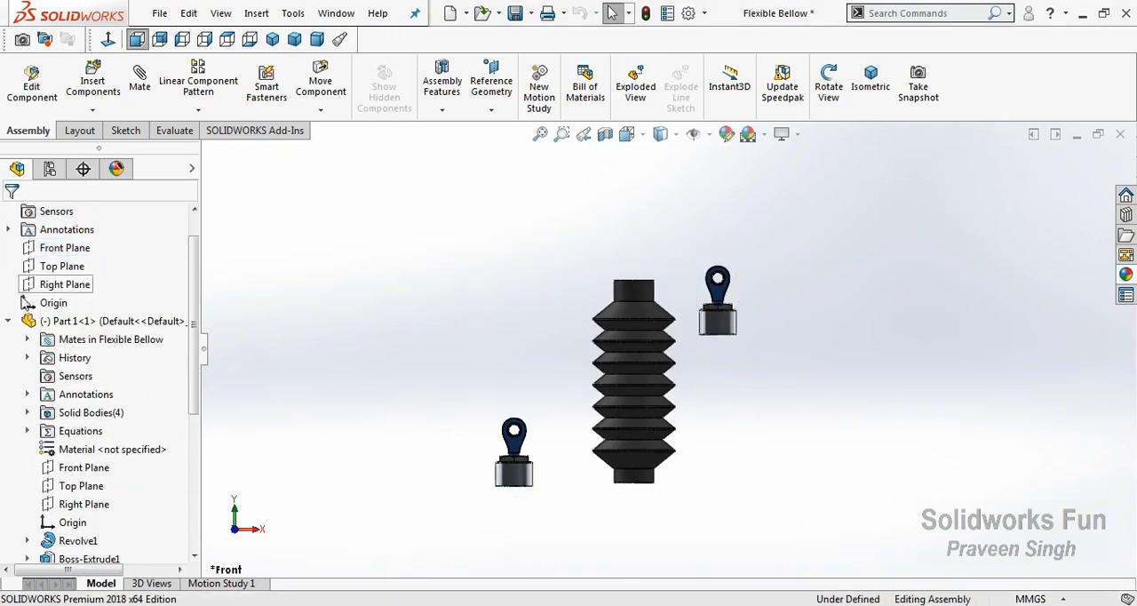
click(8, 321)
Mate the second Part 1 instance's Front Plane coincident with the assembly's Front Plane
click(15, 375)
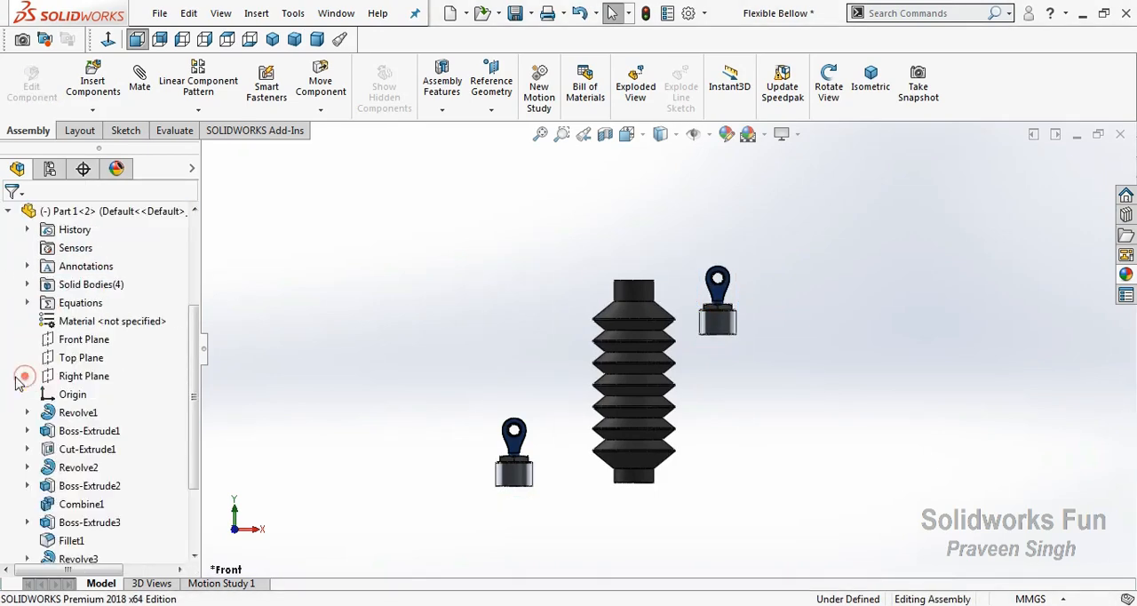
click(84, 340)
scroll(77, 343, up, 3)
ctrl+click(89, 284)
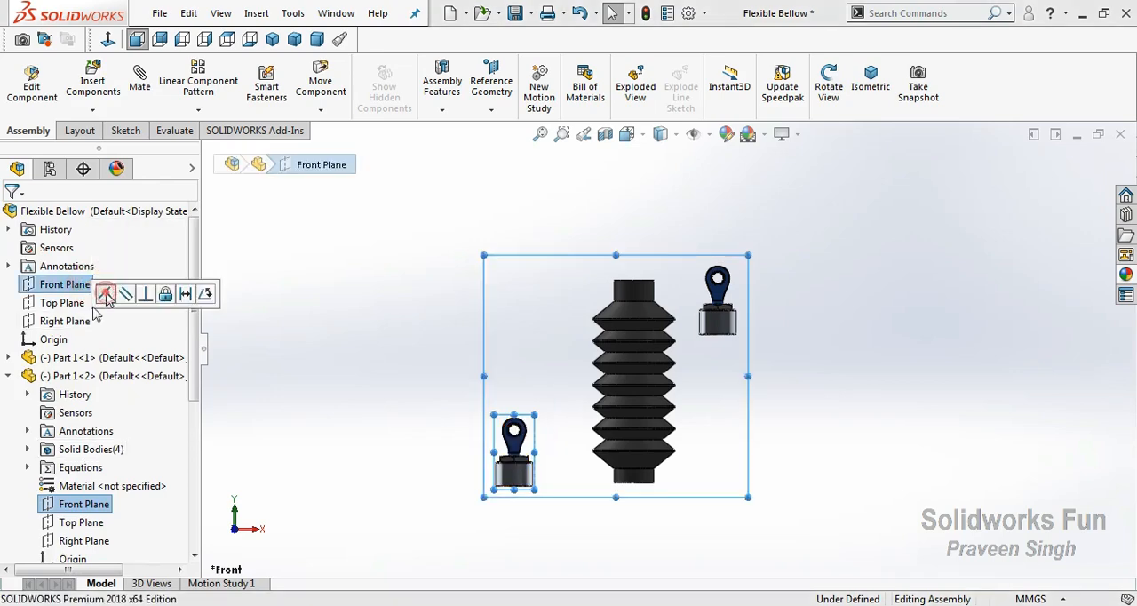
click(105, 294)
click(8, 376)
Mate the Bellow's Front Plane coincident with the assembly's Front Plane
click(8, 393)
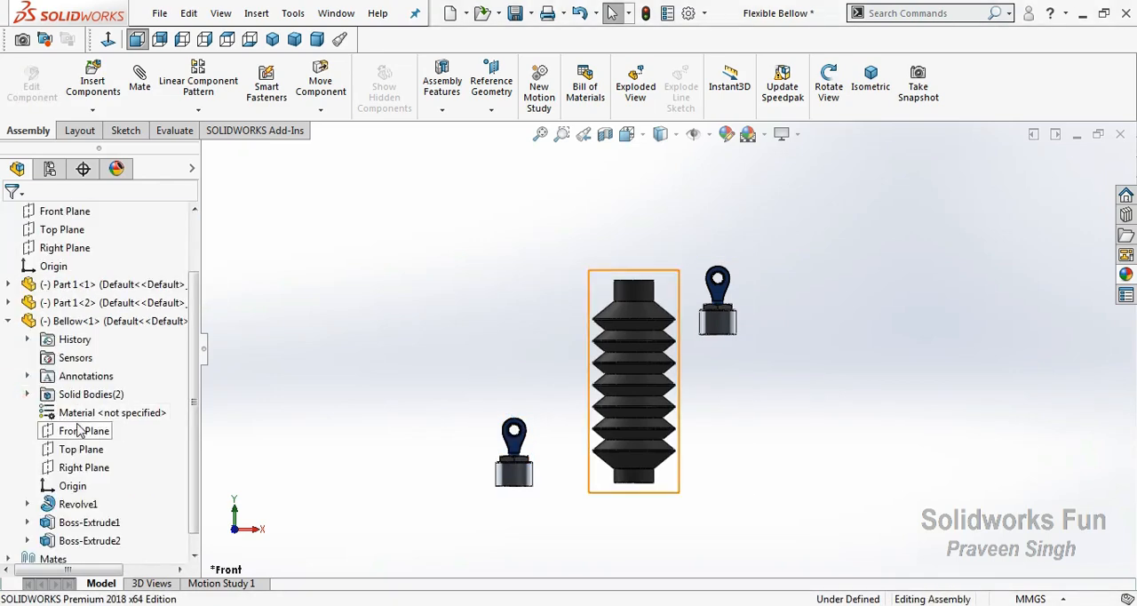
click(80, 430)
scroll(80, 373, up, 3)
ctrl+click(67, 284)
click(87, 302)
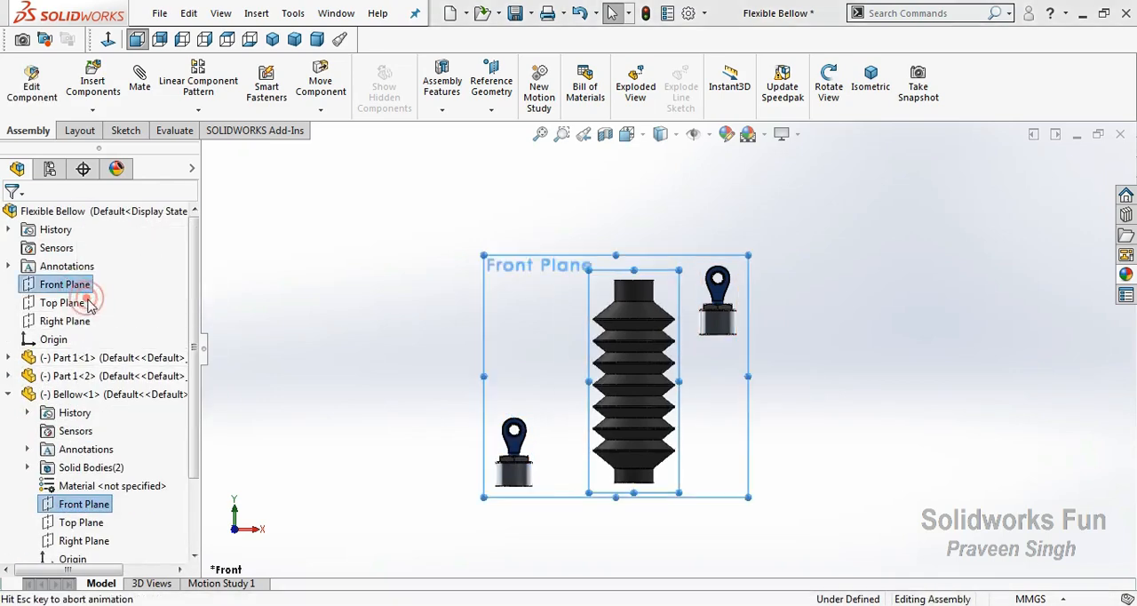
click(8, 394)
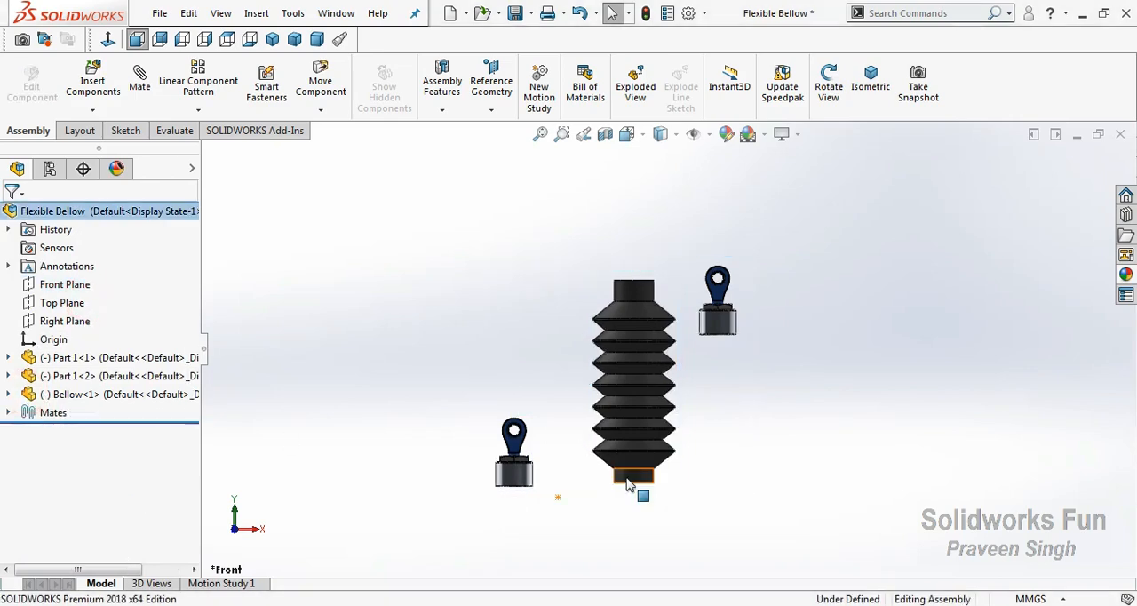
Add a concentric mate between the cylindrical bases of the two Part 1 instances, with the alignment flipped so they face opposite ways
scroll(721, 449, down, 3)
scroll(670, 350, up, 3)
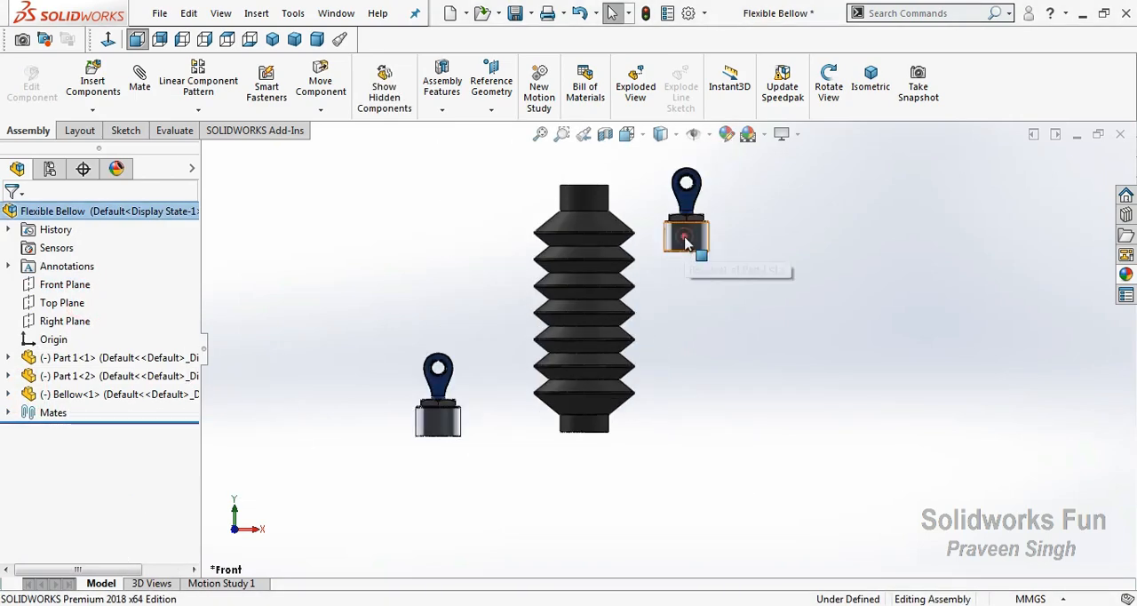
click(685, 240)
click(444, 421)
ctrl+click(697, 251)
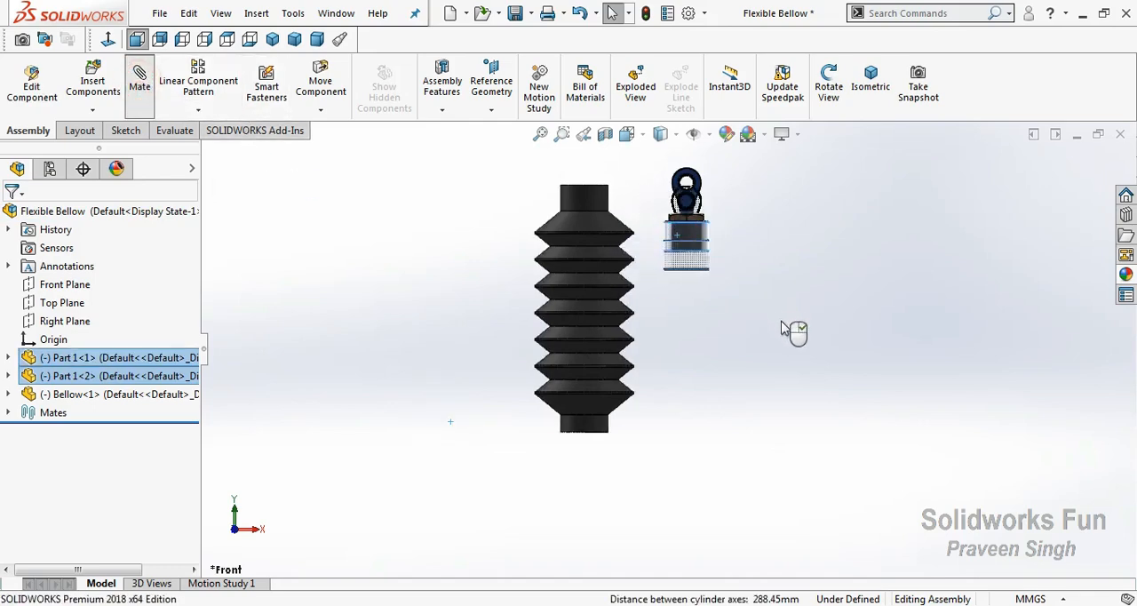
click(903, 539)
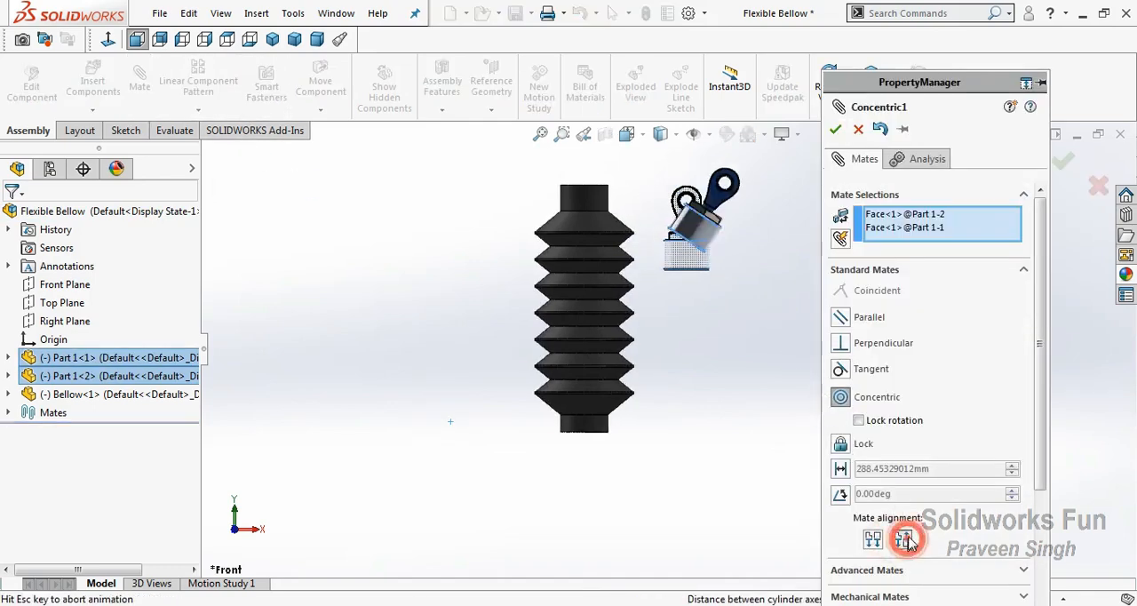
click(836, 129)
click(836, 128)
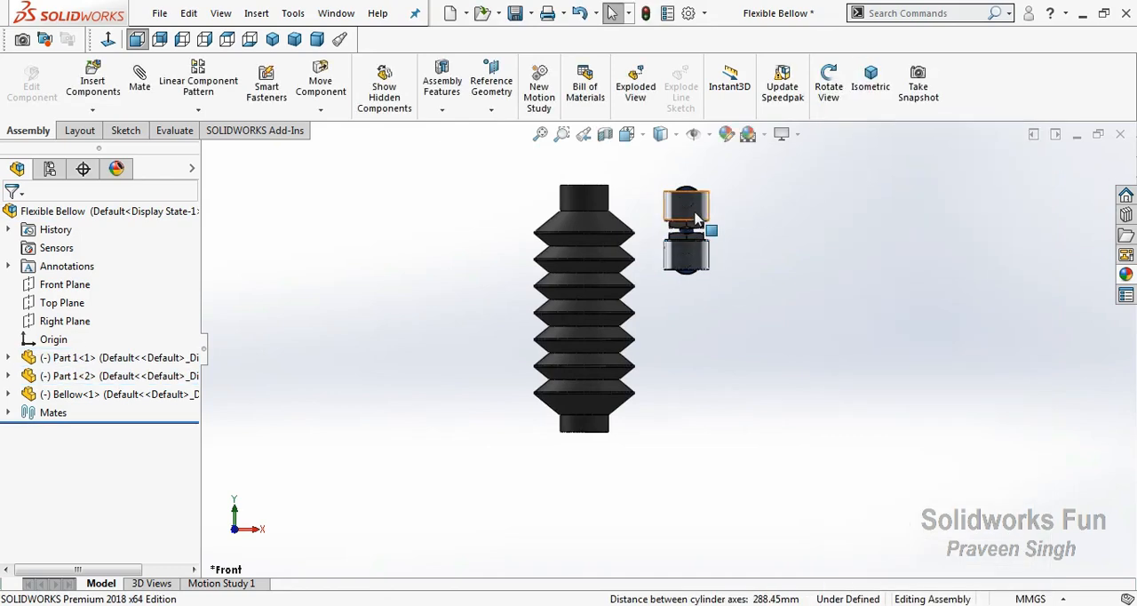
Move the first Part 1 instance beside the bellow's lower end, with its eye pointing down, and fix it in place
drag(685, 203, 501, 465)
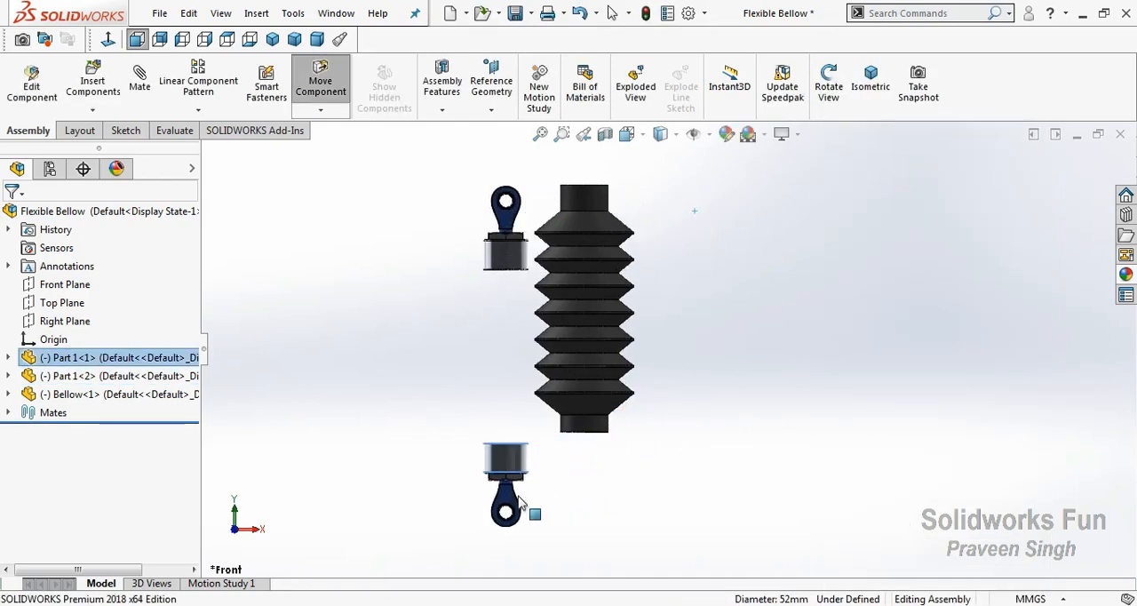
right_click(508, 460)
click(549, 286)
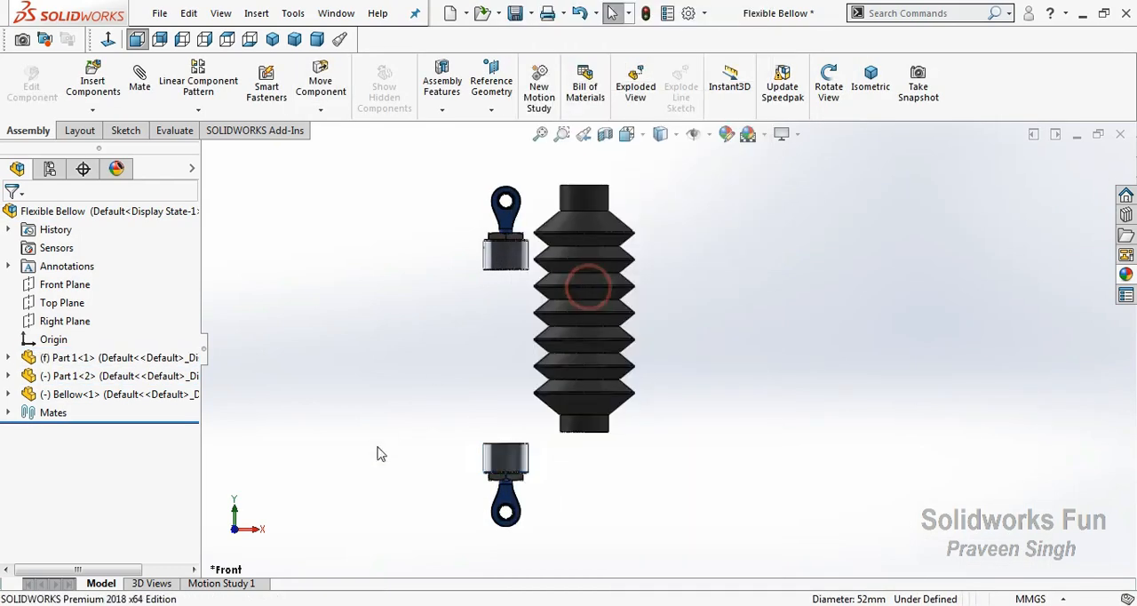
Mate the bellow's lower collar concentric with the fixed Part 1's cylindrical base
scroll(412, 468, down, 3)
click(650, 401)
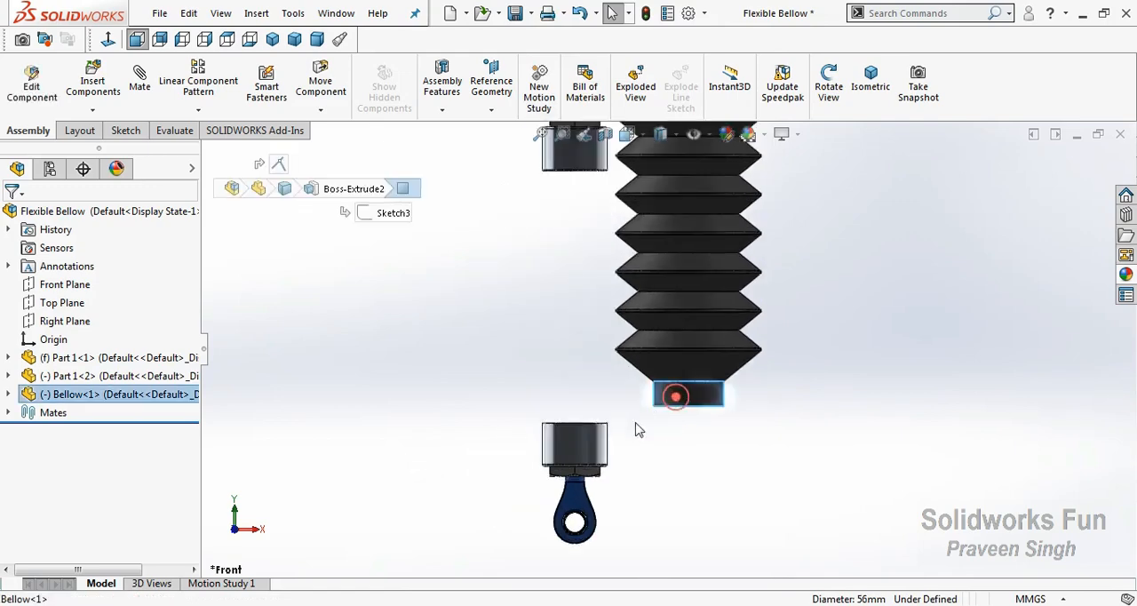
ctrl+click(579, 449)
click(686, 432)
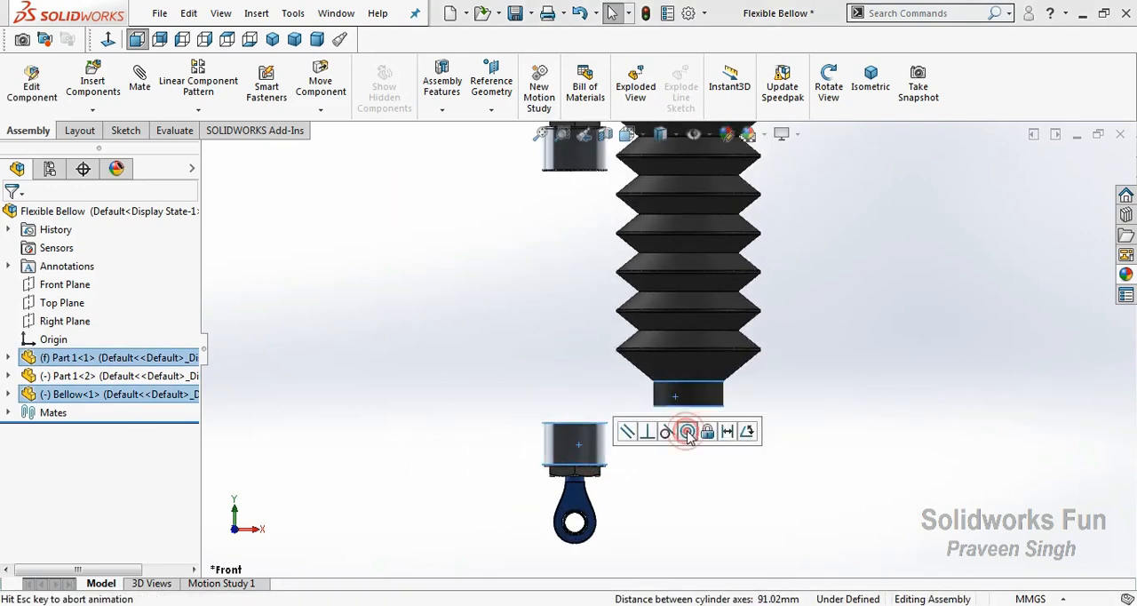
Slide the bellow up off the fixed Part 1's base so the inside of its lower collar can be reached
right_click(469, 340)
click(520, 415)
drag(520, 415, 449, 288)
right_click(449, 289)
click(497, 383)
click(553, 393)
drag(652, 325, 715, 280)
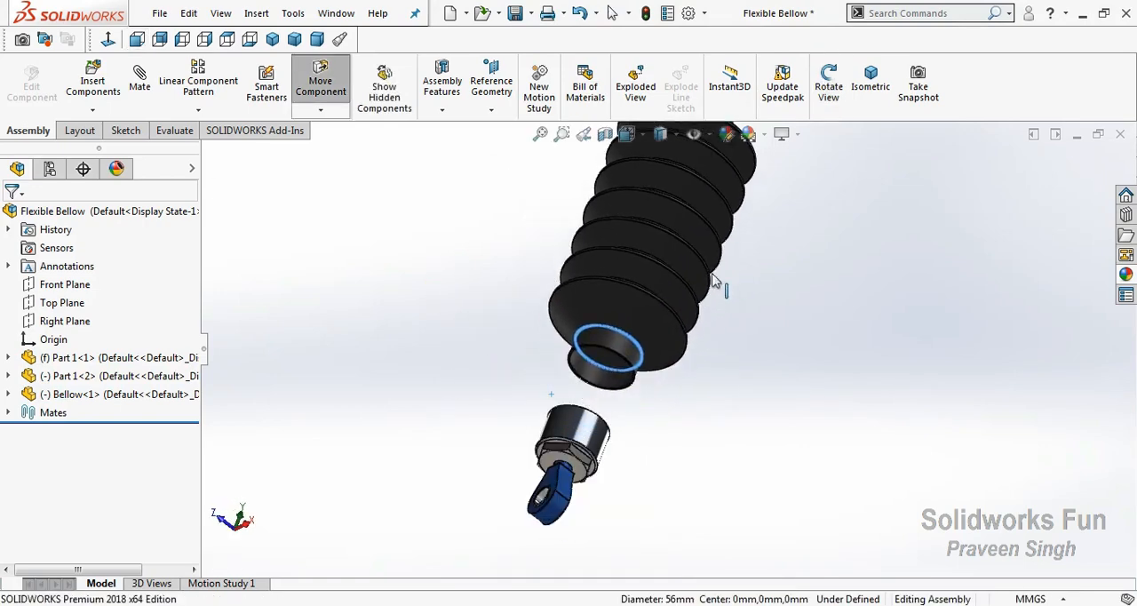
Add a coincident mate between the annular Revolve1 face inside the bellow's lower collar and the flat end face of the fixed Part 1
click(603, 356)
right_click(495, 254)
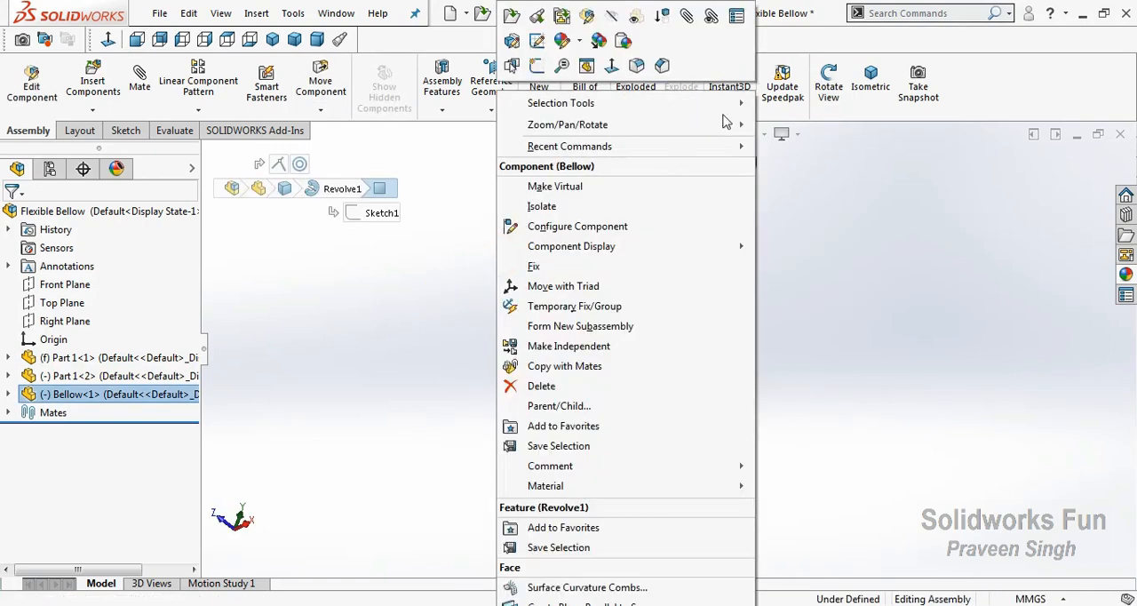
mouse_move(727, 125)
click(802, 184)
drag(699, 302, 575, 371)
right_click(575, 280)
click(613, 398)
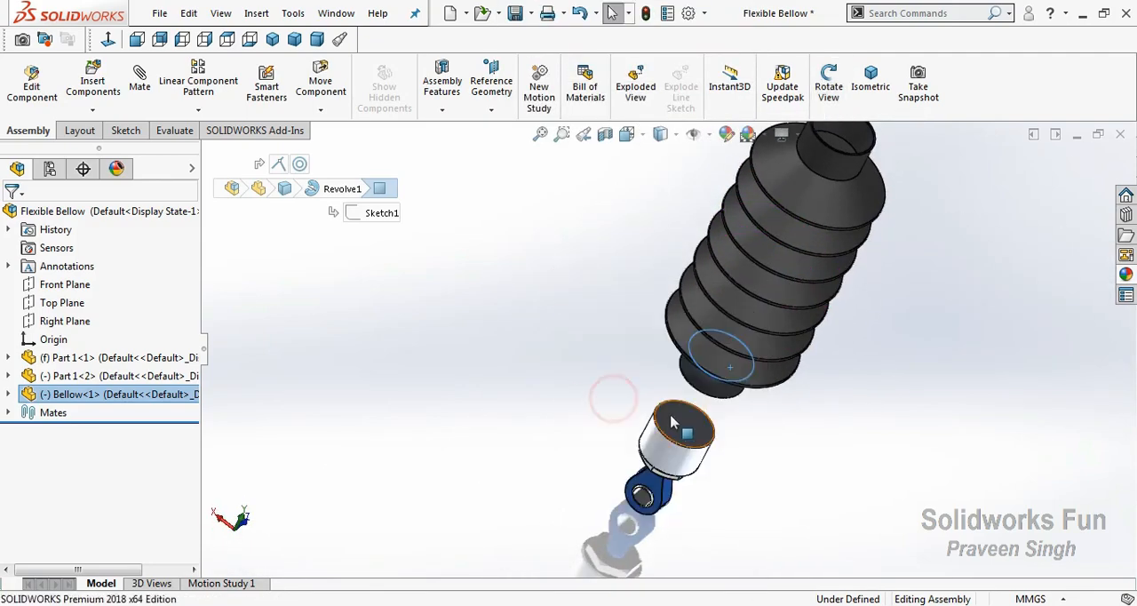
ctrl+click(672, 416)
click(723, 401)
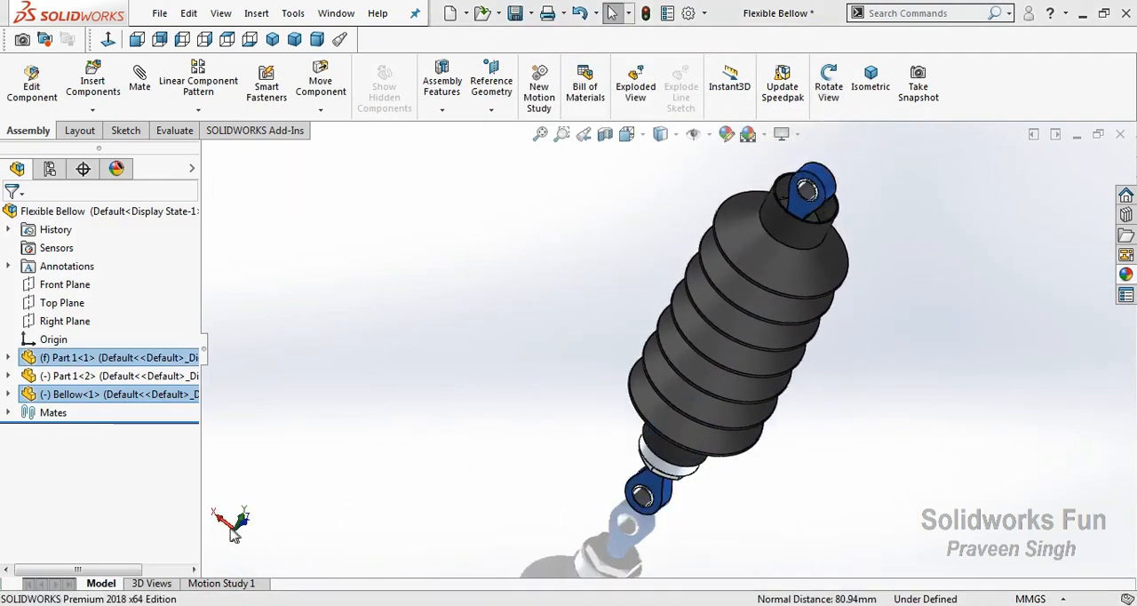
In the front view, slide the upper Part 1 down along the axis until its base sits inside the bellow's upper collar
click(227, 523)
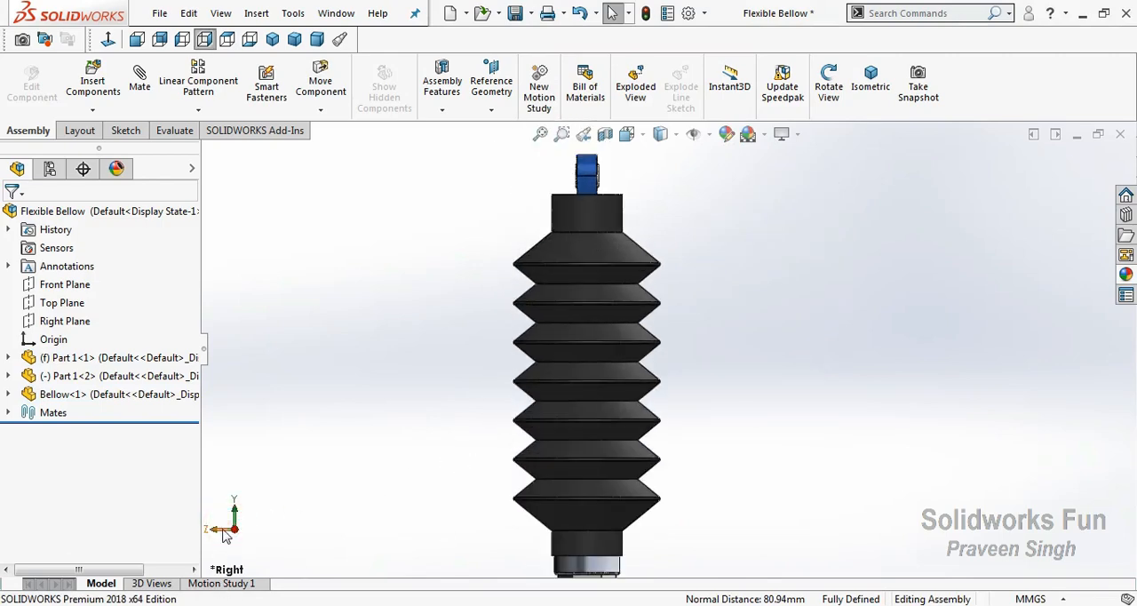
click(224, 530)
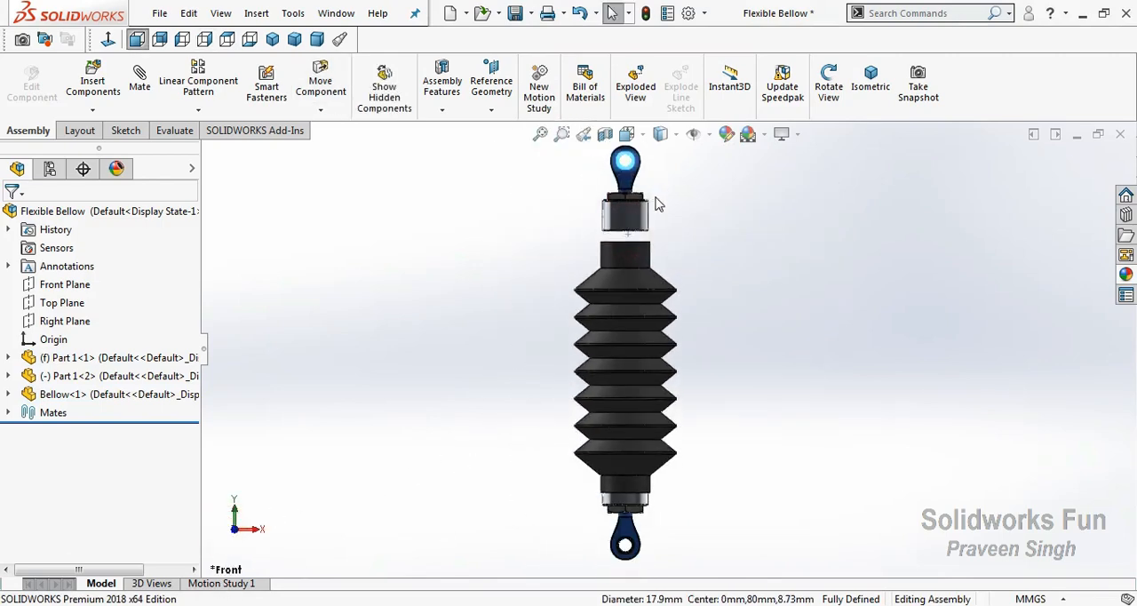
drag(645, 225, 735, 269)
click(736, 266)
drag(627, 235, 628, 255)
click(745, 257)
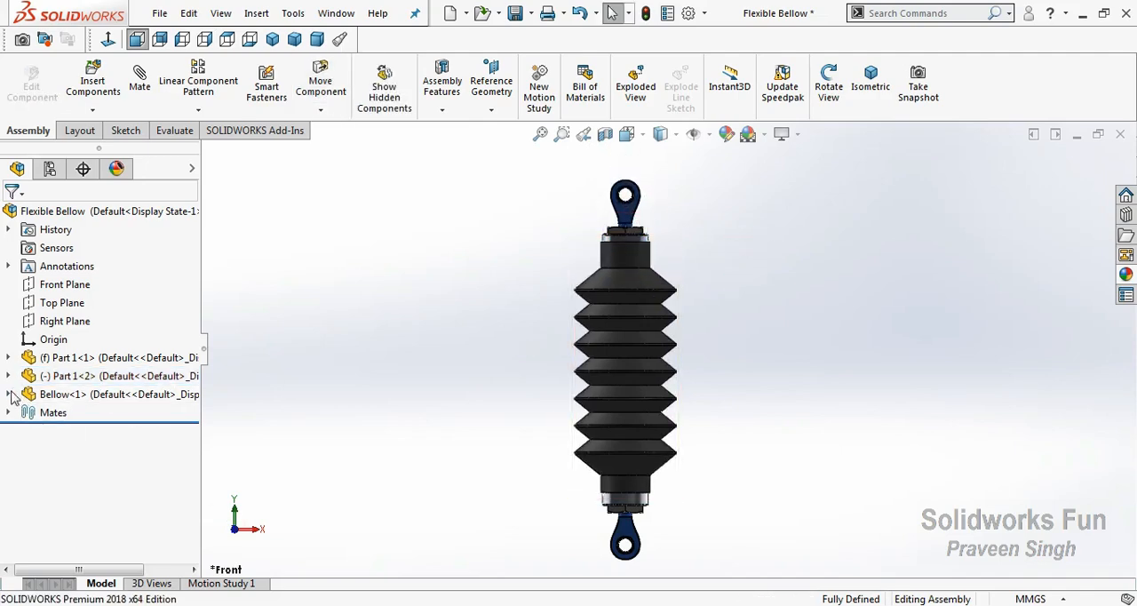
Edit the Bellow component in the context of the assembly and open Sketch1 of its Revolve1 feature for editing
click(9, 394)
right_click(125, 311)
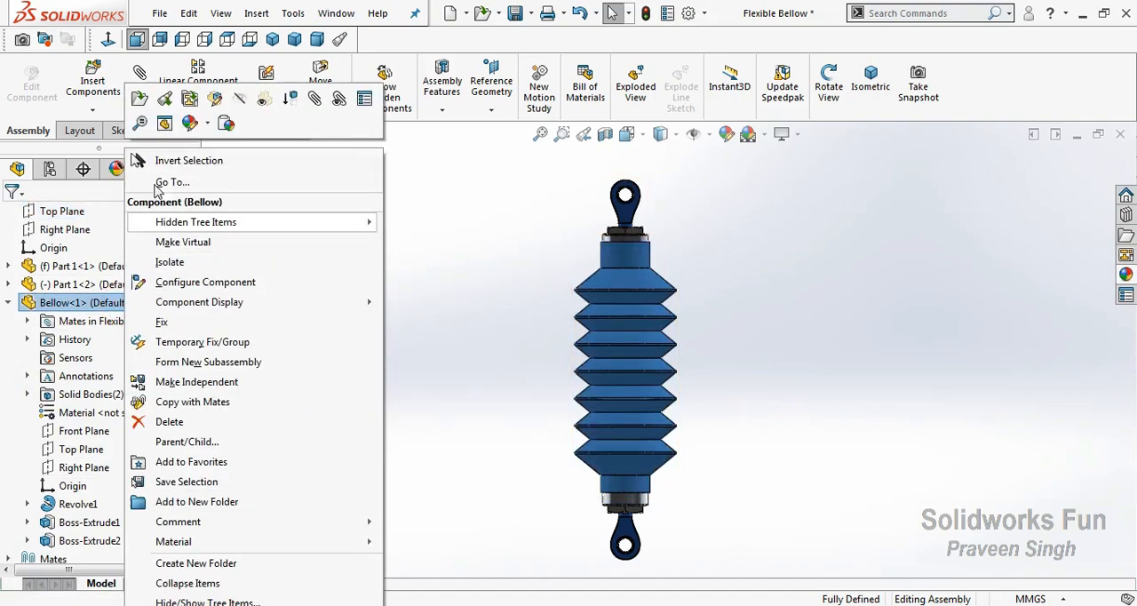
click(193, 121)
click(26, 504)
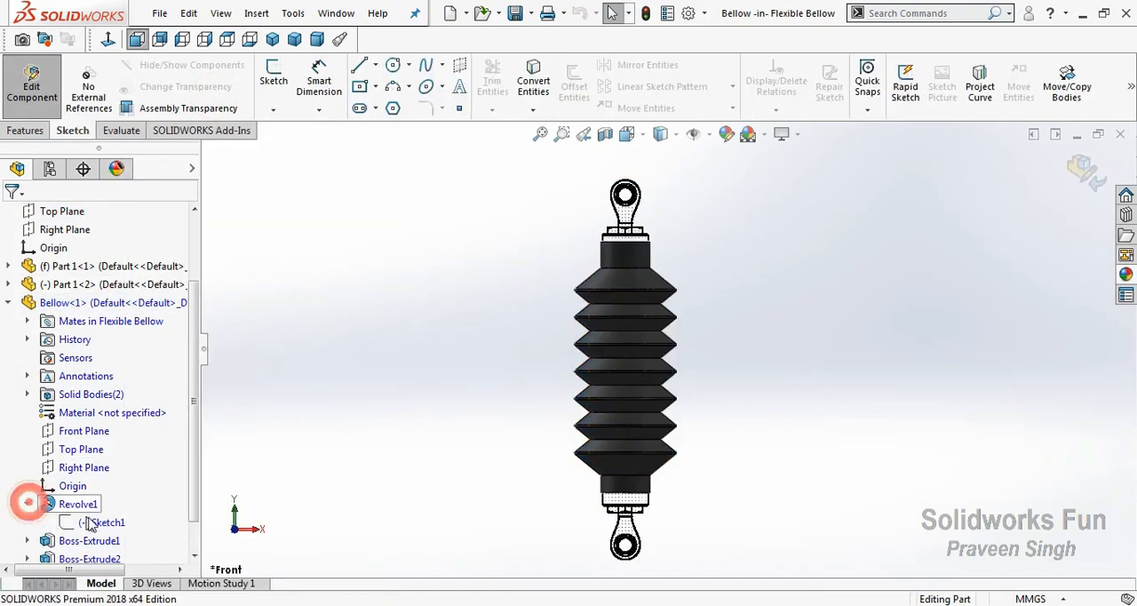
click(93, 521)
click(105, 460)
Add a vertical relation between the bellow profile's upper corner on the axis and the origin of the upper Part 1
scroll(599, 291, down, 6)
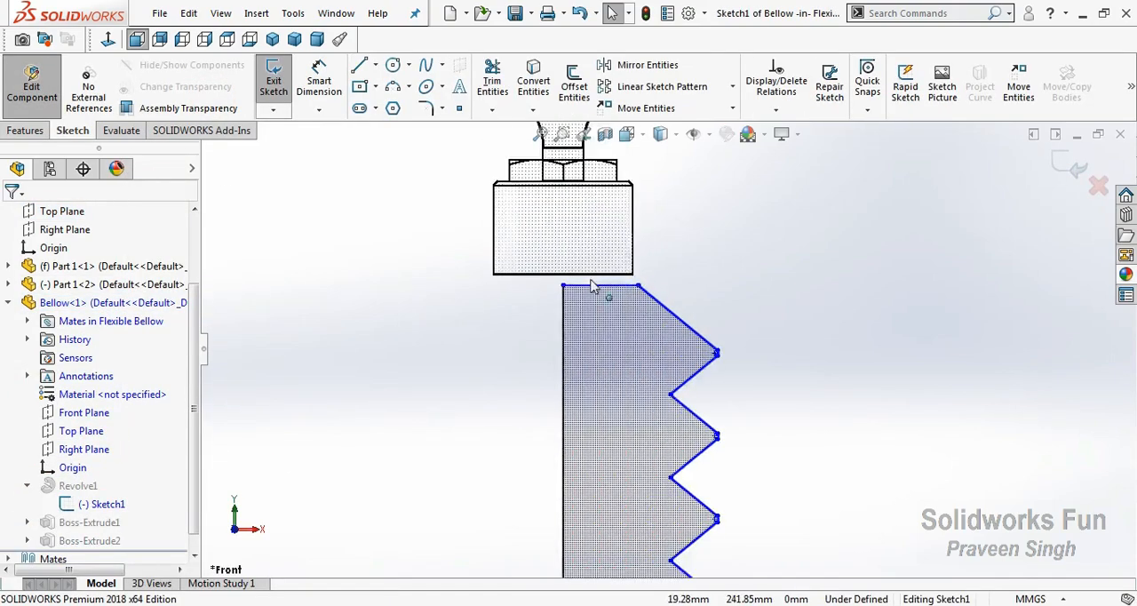
click(551, 311)
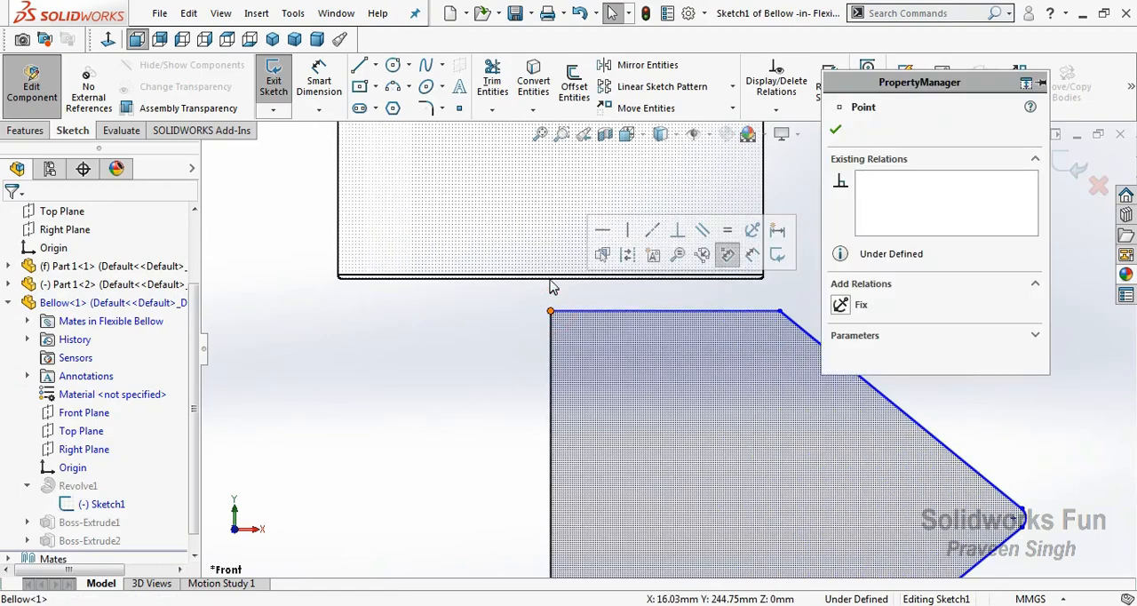
ctrl+click(551, 278)
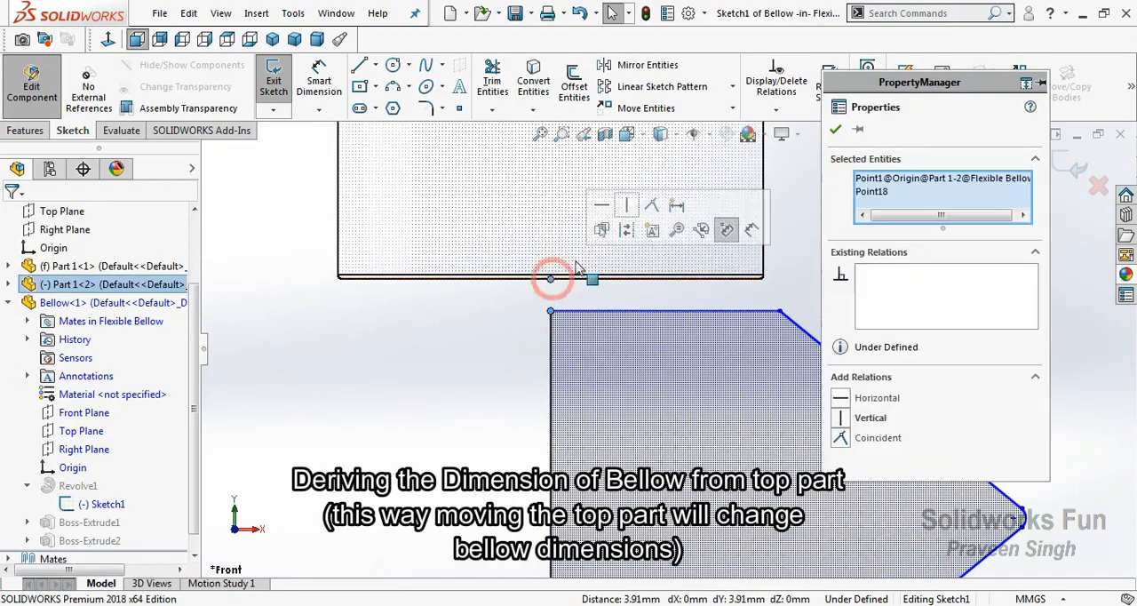
click(622, 206)
click(496, 343)
Dimension the gap between the bellow profile's top line and the bottom edge of the upper Part 1 as 4 mm
scroll(471, 493, up, 1)
click(318, 85)
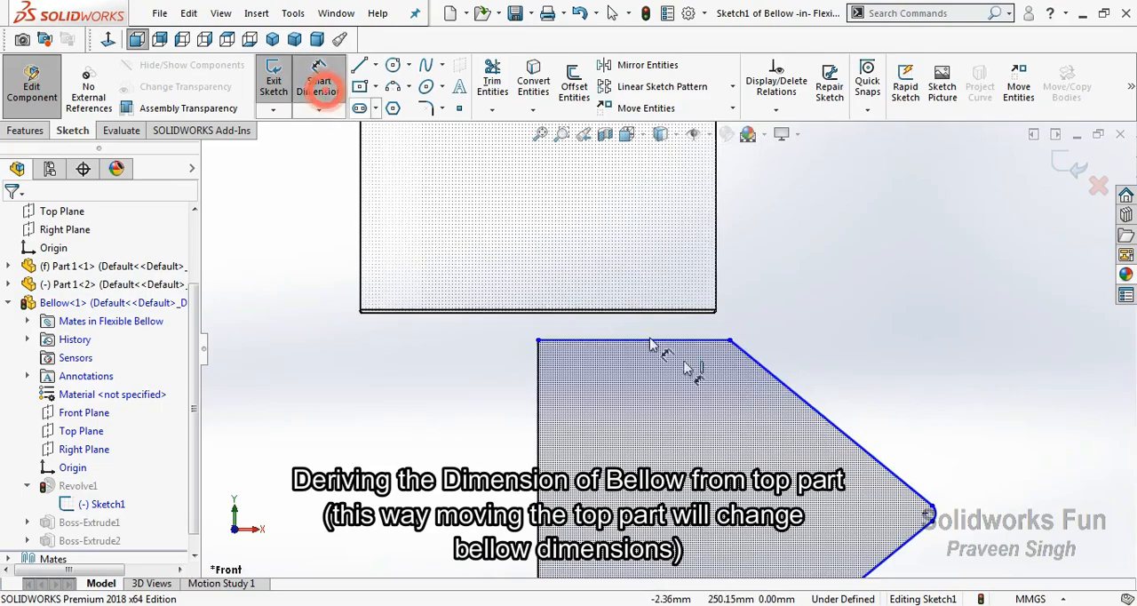
click(700, 341)
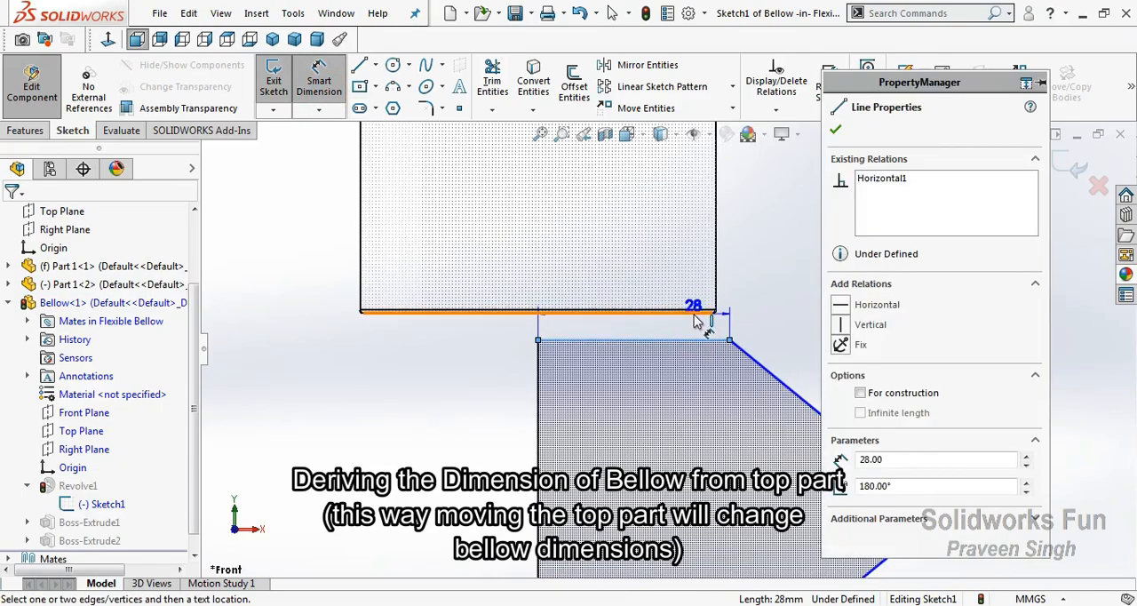
click(695, 313)
click(746, 307)
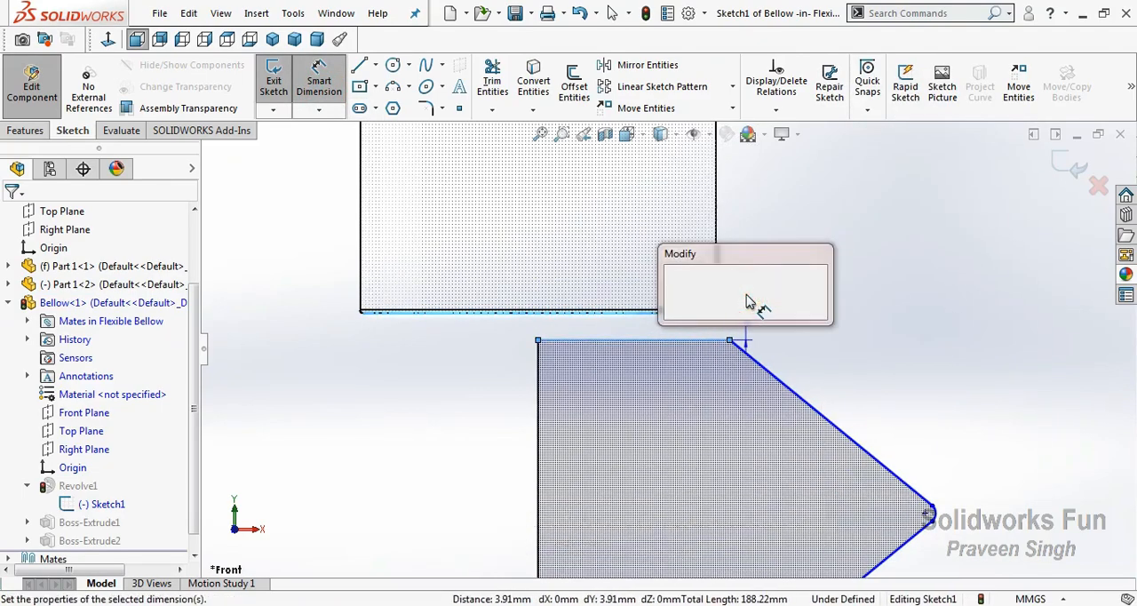
text(4)
click(675, 286)
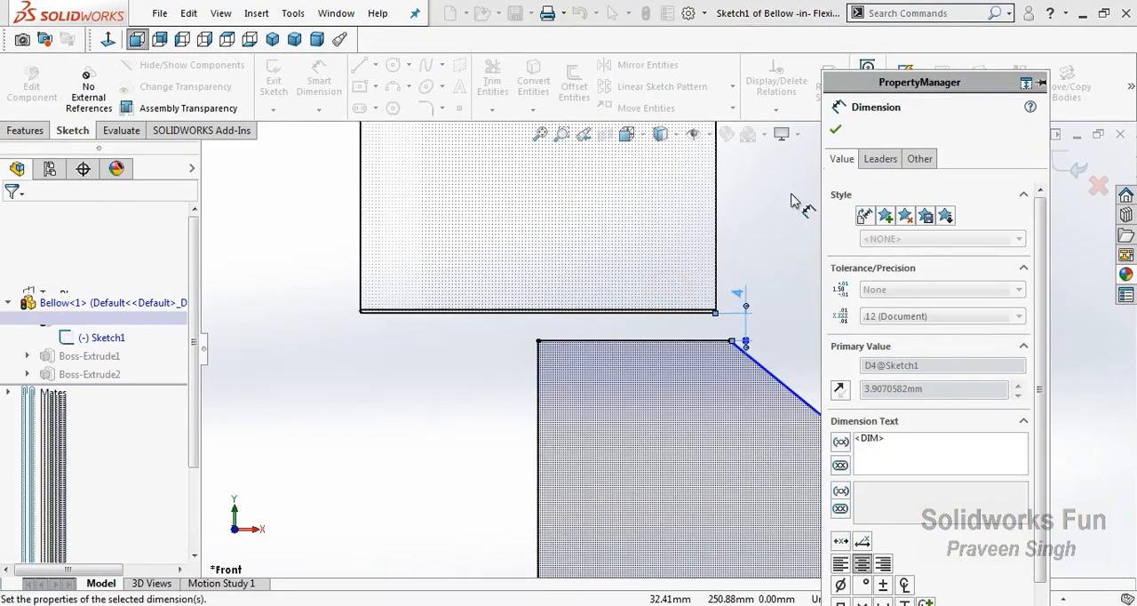
click(832, 130)
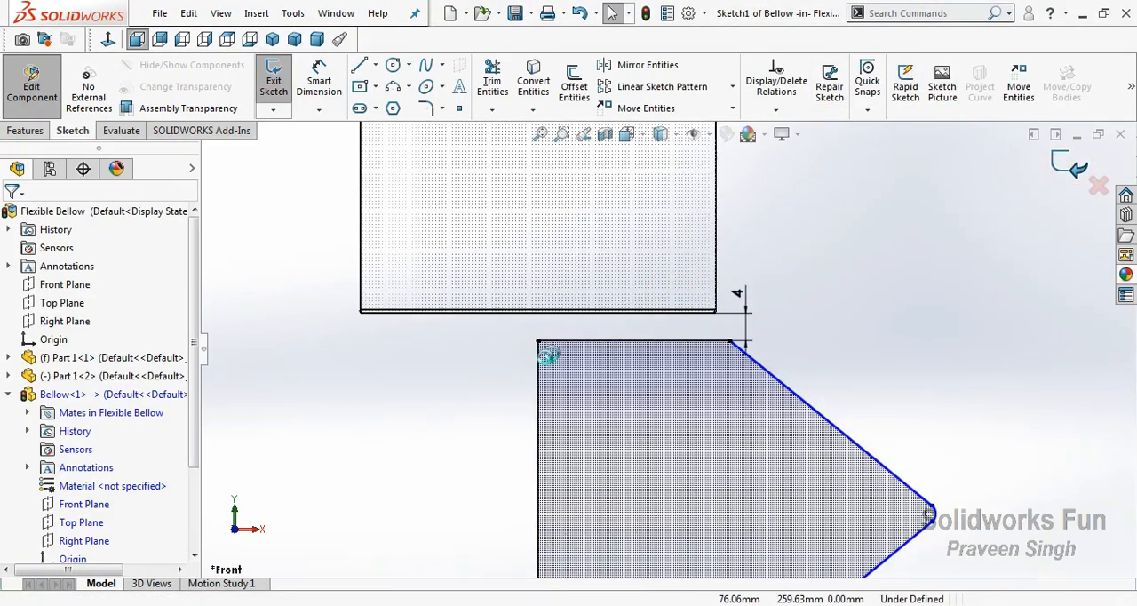
Exit Sketch1 and finish editing the Bellow component to return to the Flexible Bellow assembly
click(1076, 167)
scroll(450, 405, up, 6)
click(1083, 168)
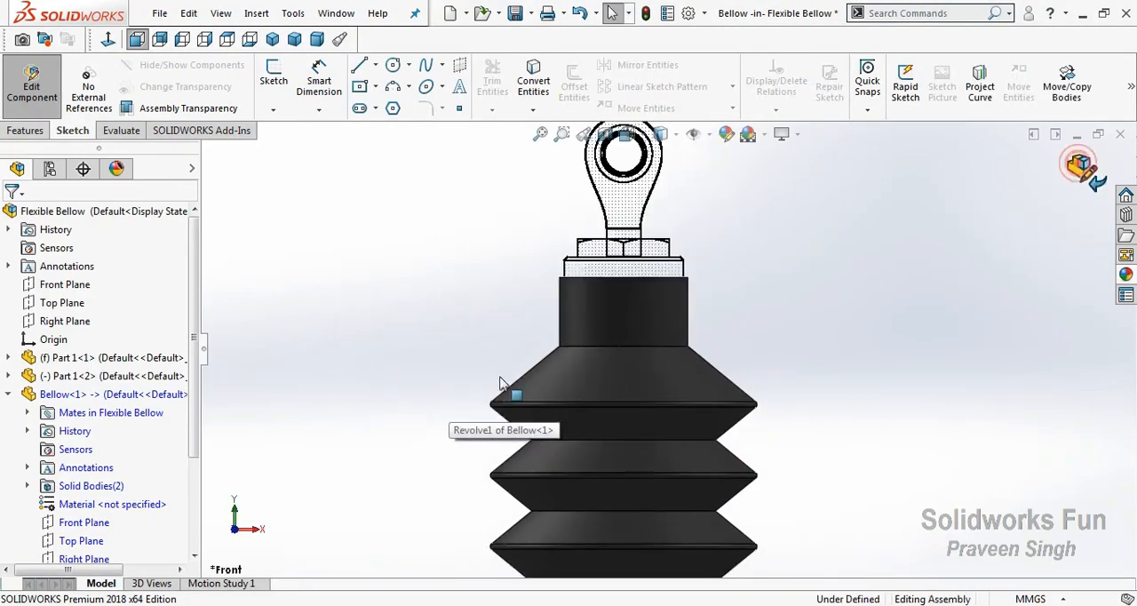
click(9, 394)
scroll(654, 418, up, 7)
scroll(675, 444, down, 2)
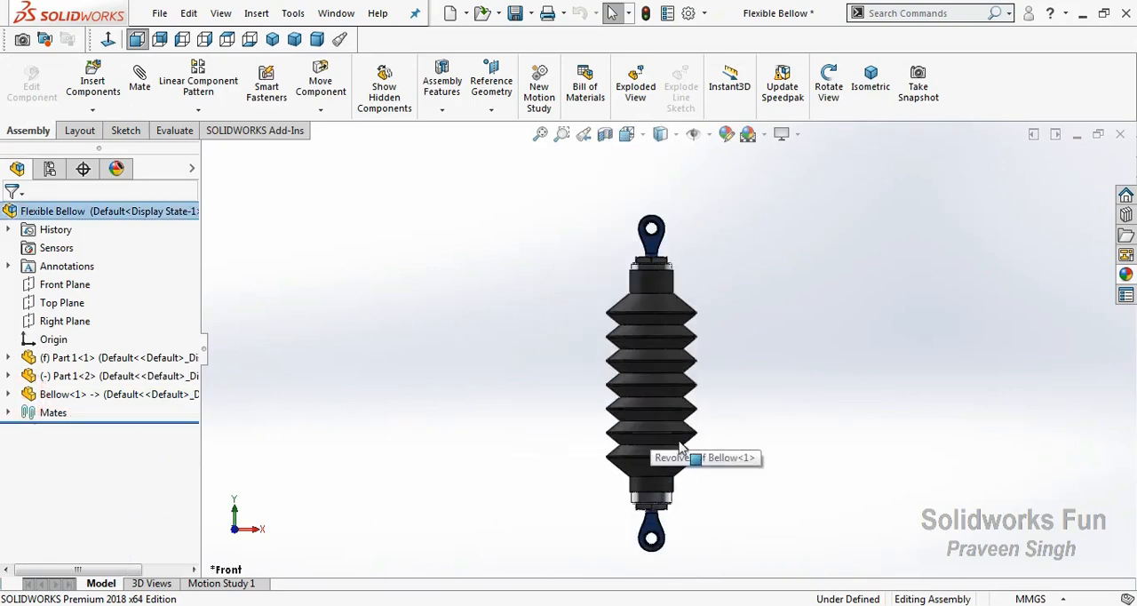
scroll(675, 449, up, 2)
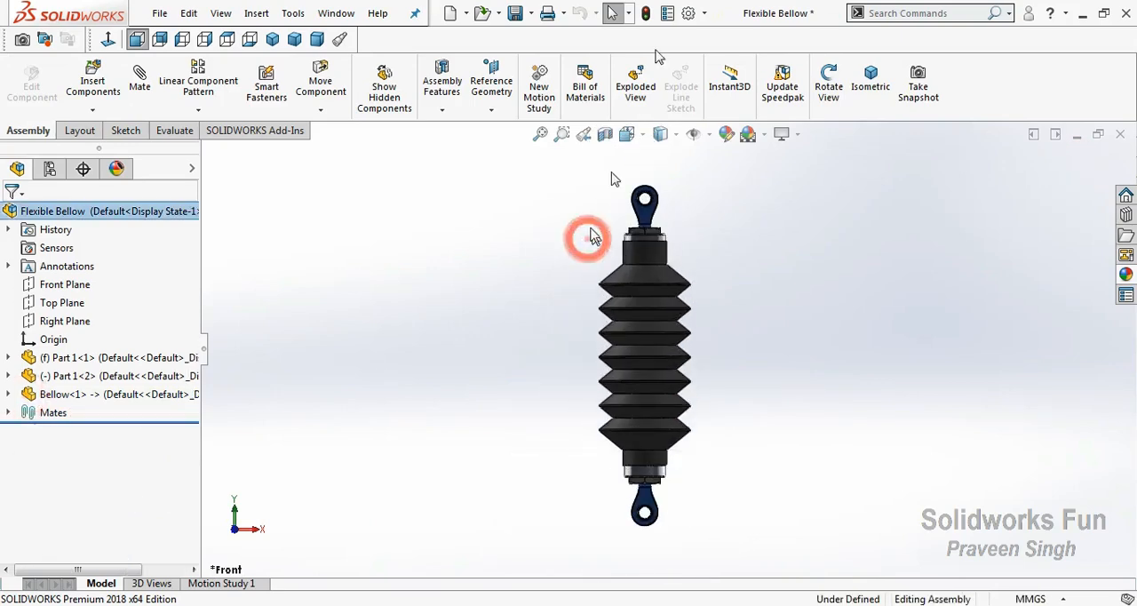
Compress the bellow by sliding the upper Part 1 down along the axis in three stages, rebuilding the assembly after each move
click(647, 14)
drag(646, 222, 646, 243)
click(582, 244)
click(648, 13)
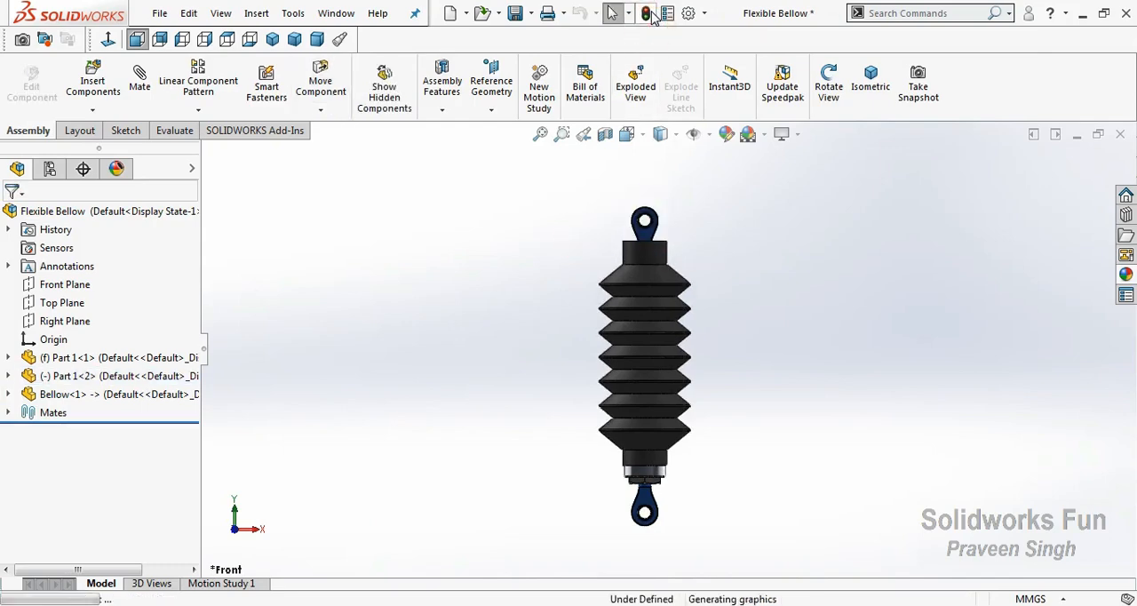
drag(649, 241, 538, 279)
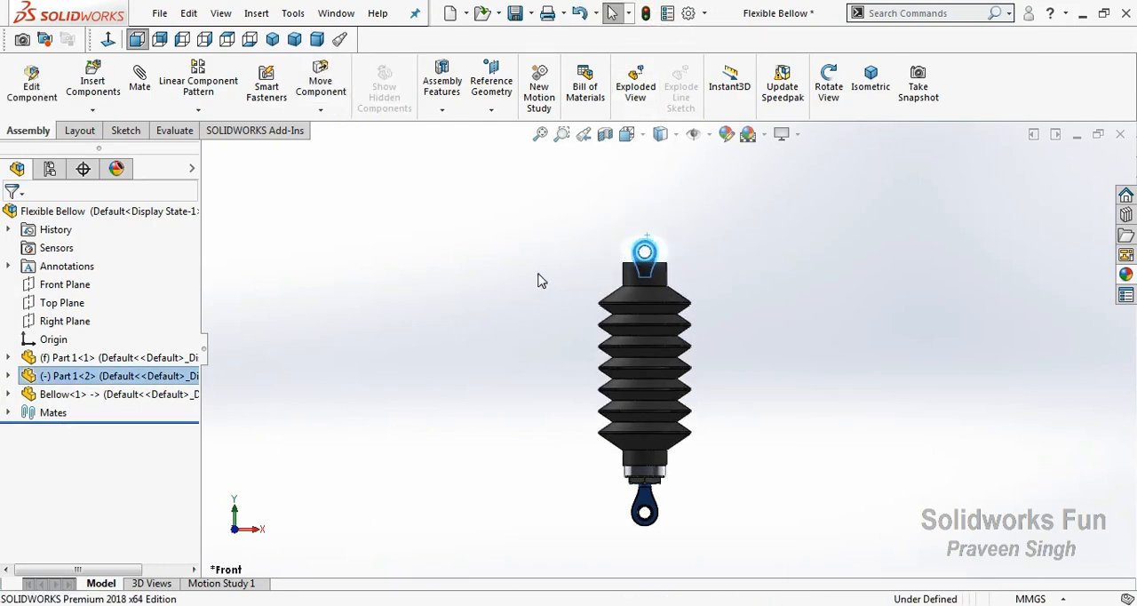
click(538, 279)
click(648, 13)
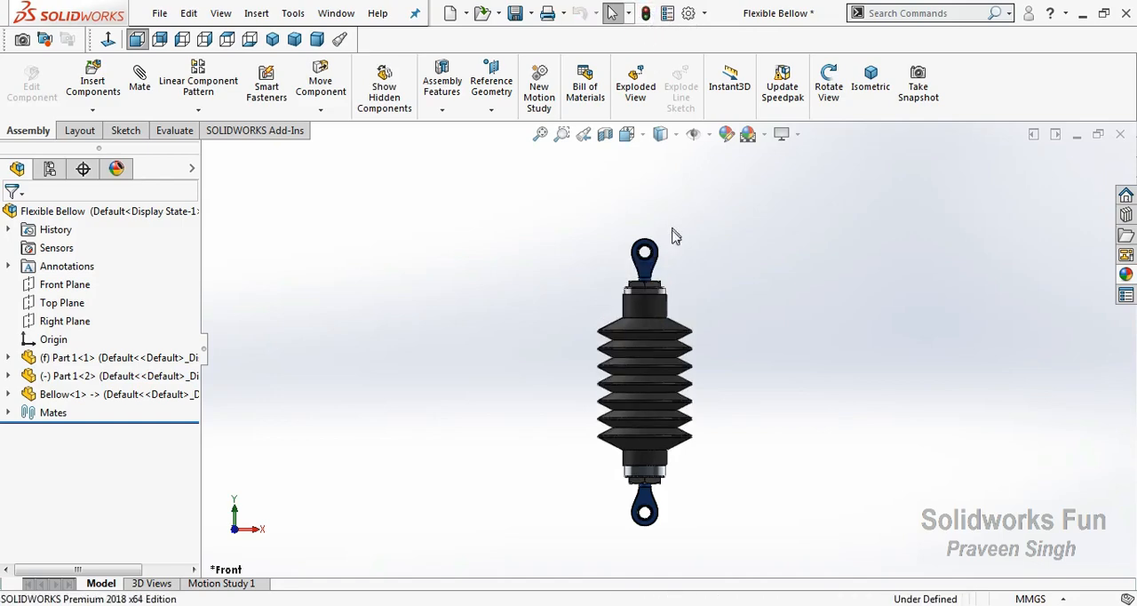
drag(648, 277, 538, 279)
click(538, 279)
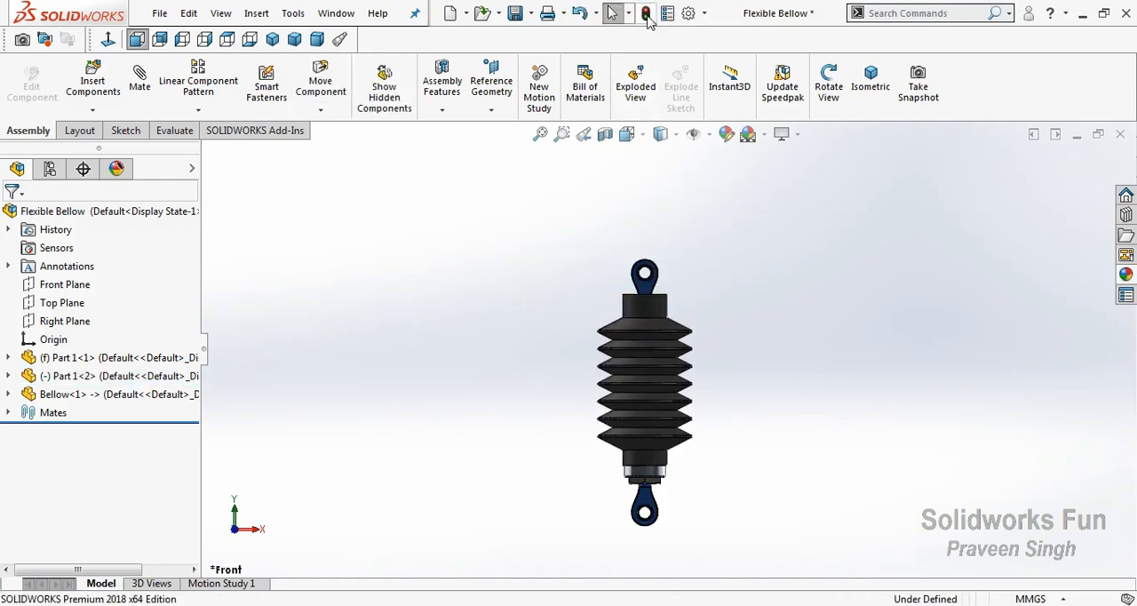
click(646, 14)
Stretch the bellow by sliding the upper Part 1 up along the axis in two stages, rebuilding the assembly after each move
right_click(524, 259)
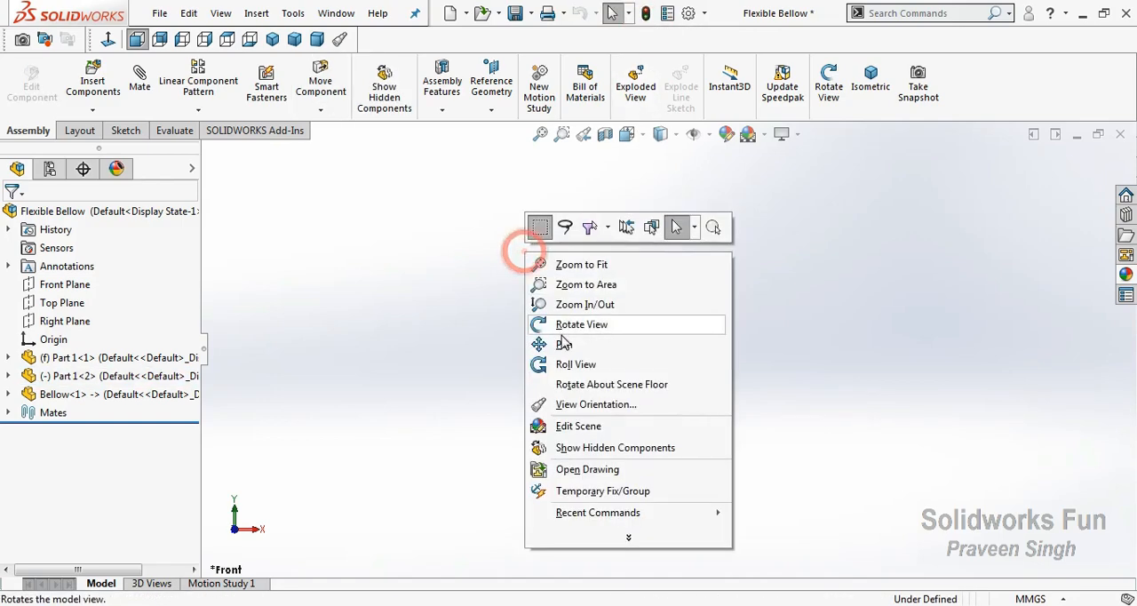
click(568, 325)
drag(563, 381, 644, 239)
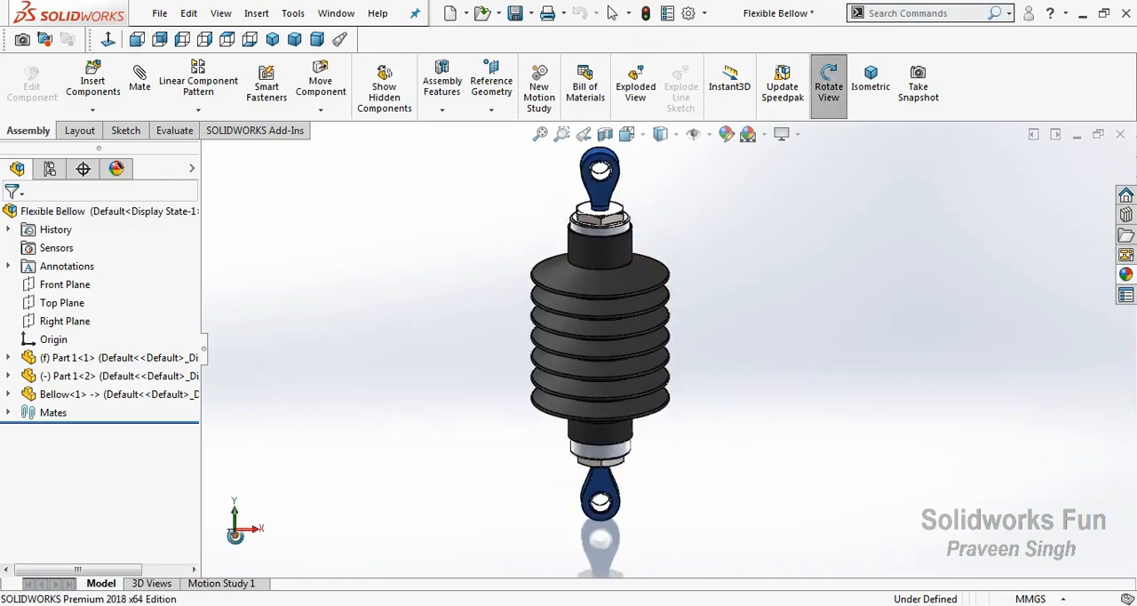
key(ctrl+1)
right_click(341, 197)
click(400, 291)
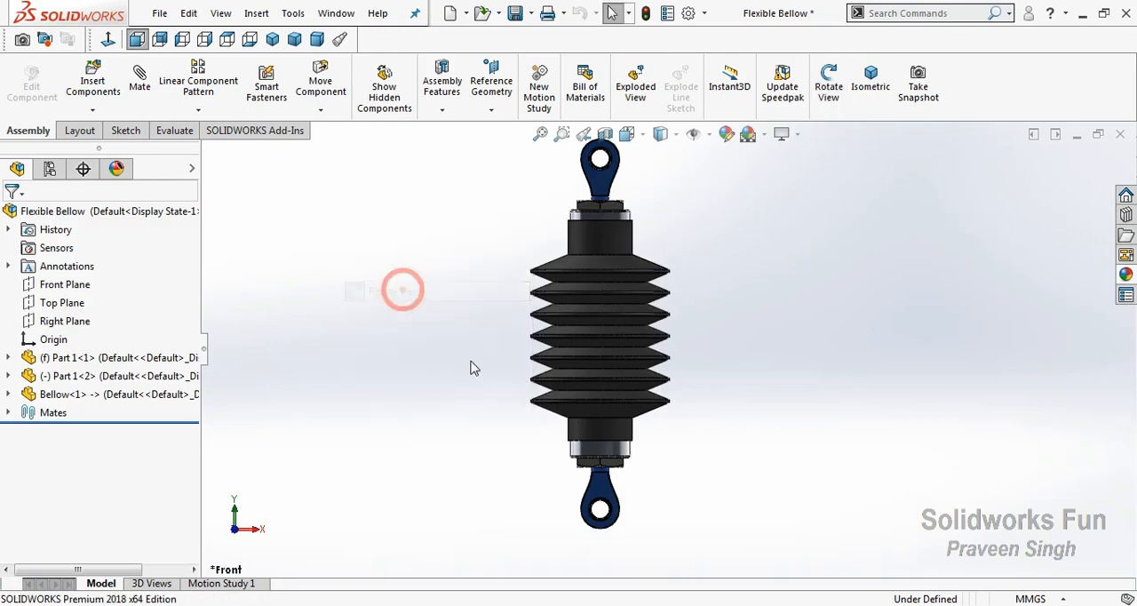
scroll(586, 222, up, 1)
drag(626, 247, 626, 219)
click(682, 186)
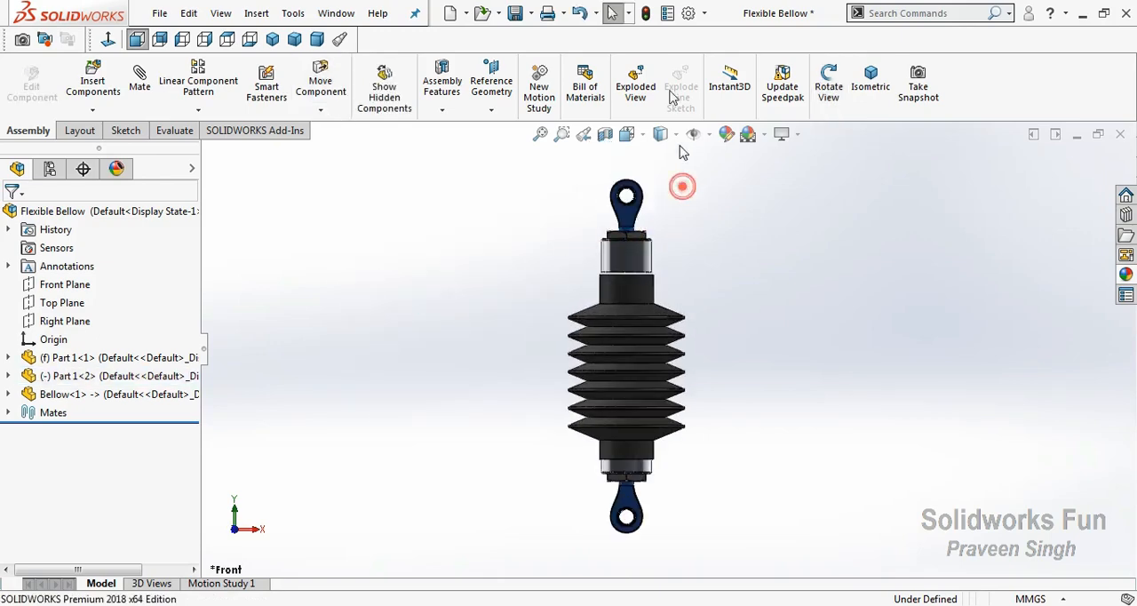
click(645, 10)
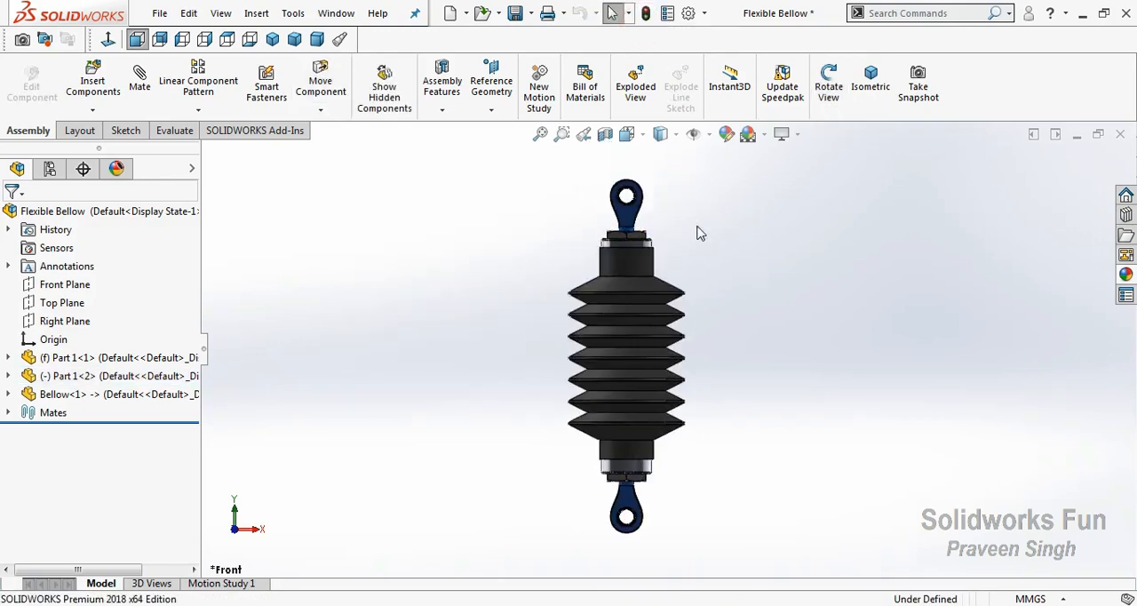
drag(628, 230, 665, 202)
click(706, 191)
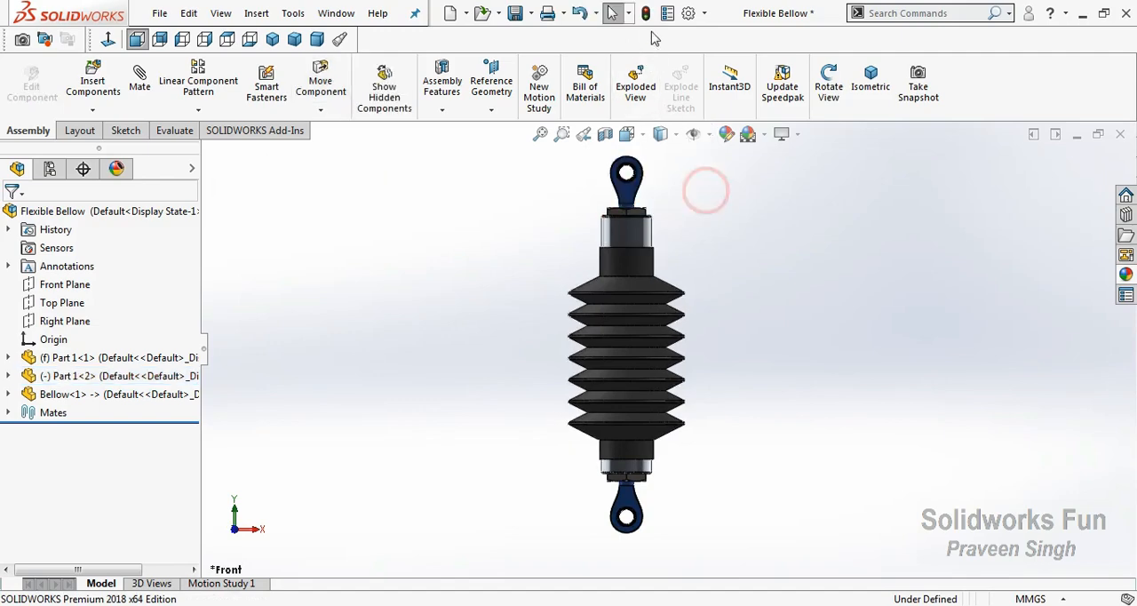
click(645, 12)
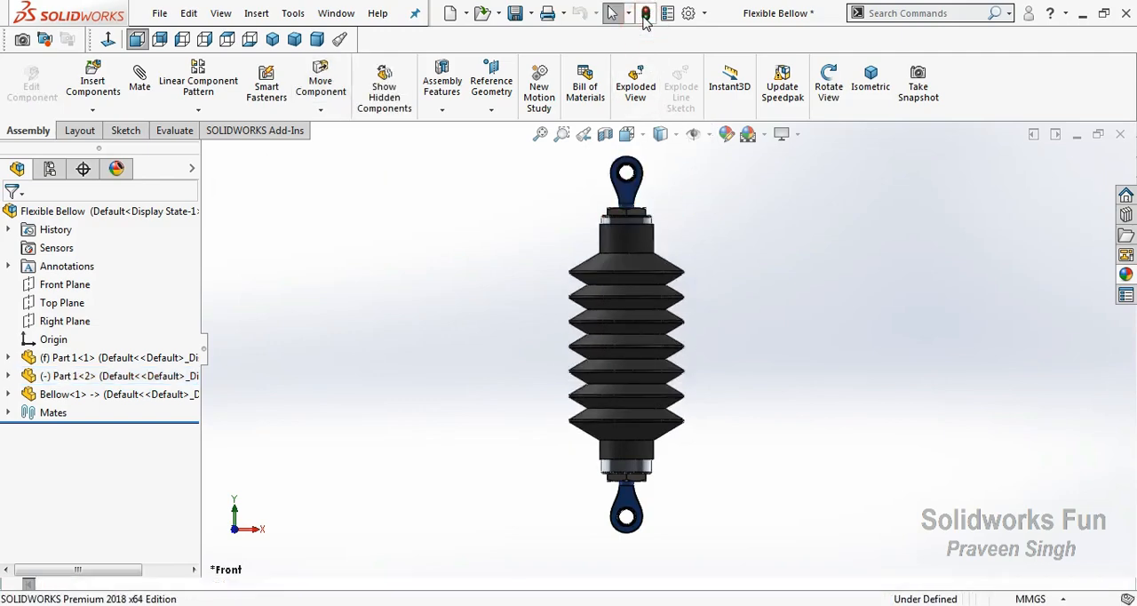
Save the Flexible Bellow assembly together with the modified Bellow part
right_click(463, 239)
click(477, 304)
drag(477, 311, 488, 374)
click(515, 13)
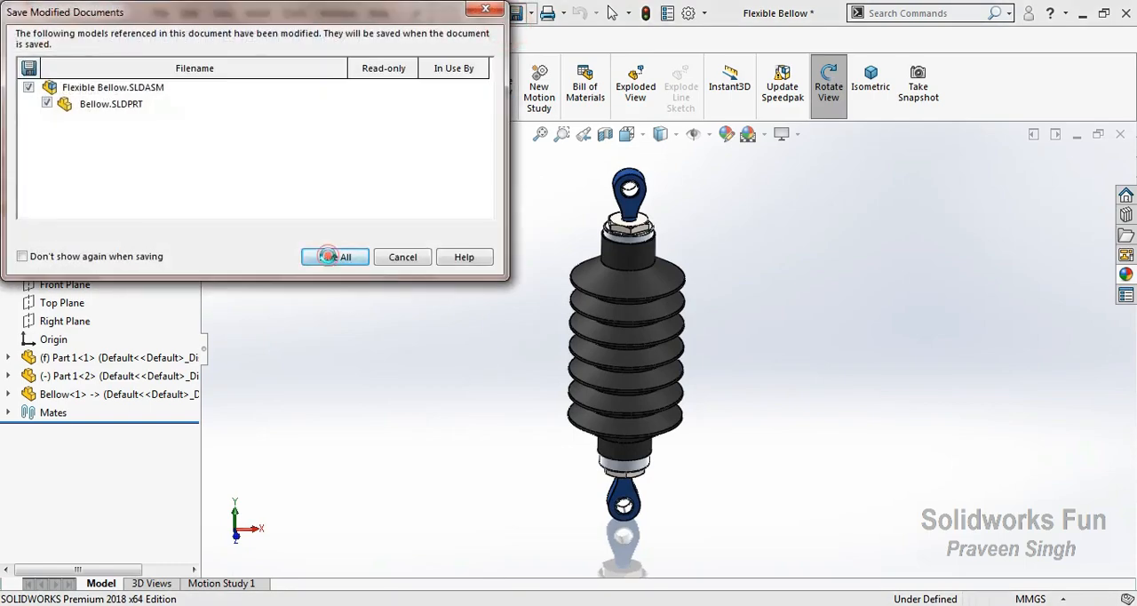
click(333, 256)
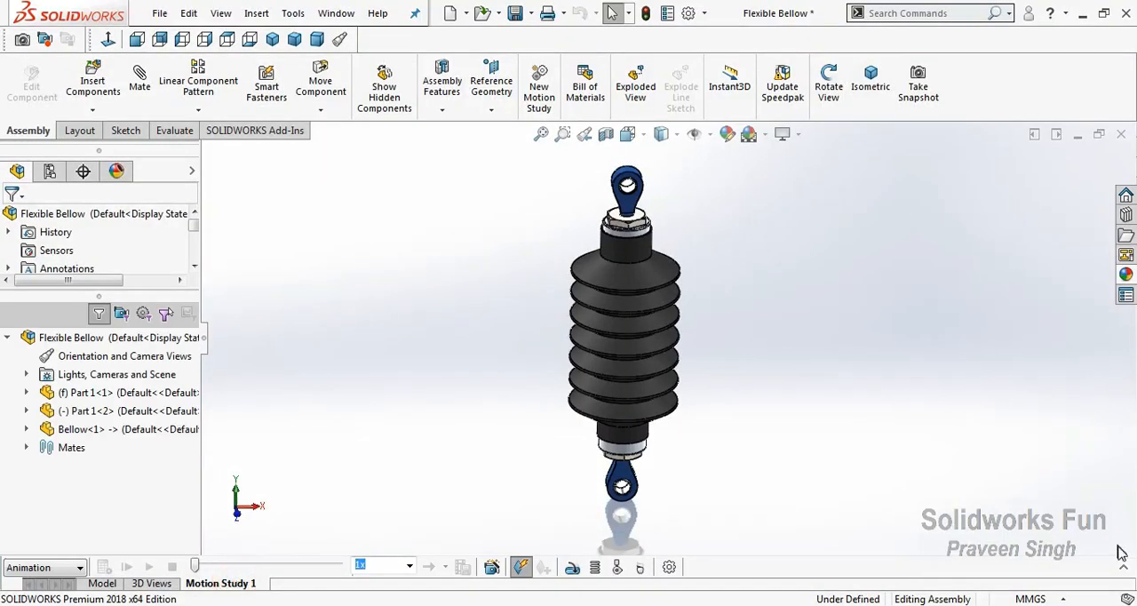
In Motion Study 1, apply the Plain White scene and turn on shadows in shaded mode
click(1122, 566)
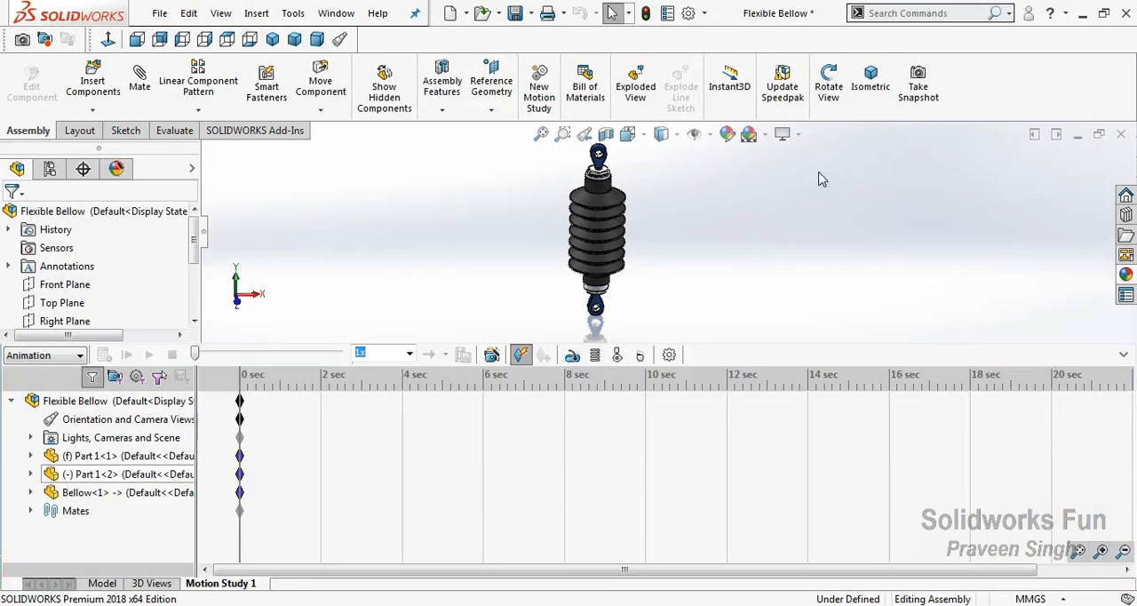
click(765, 134)
click(769, 142)
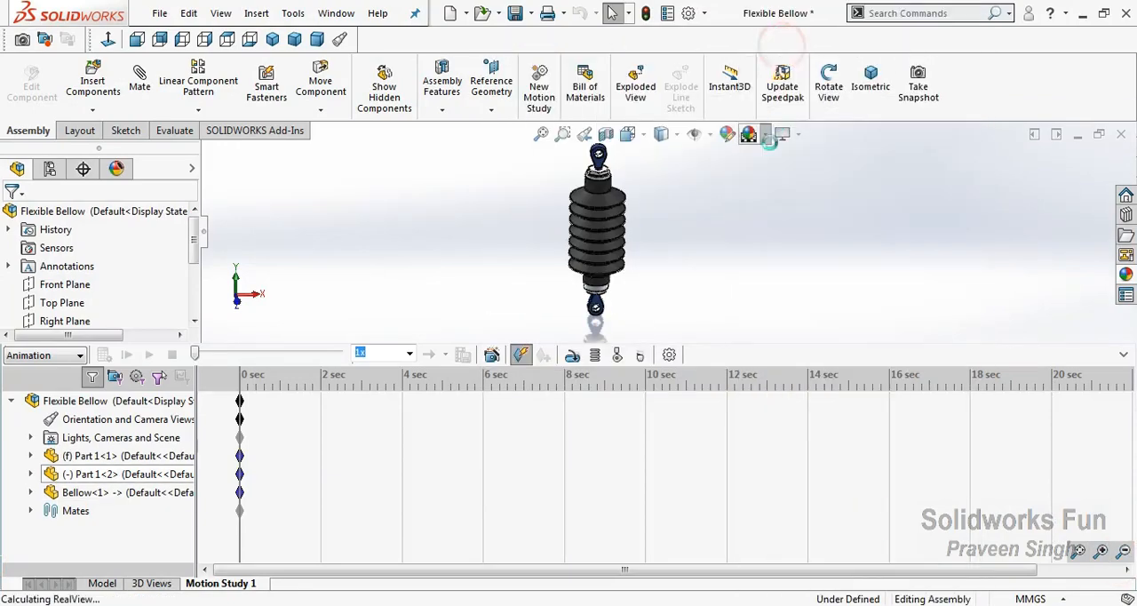
click(785, 136)
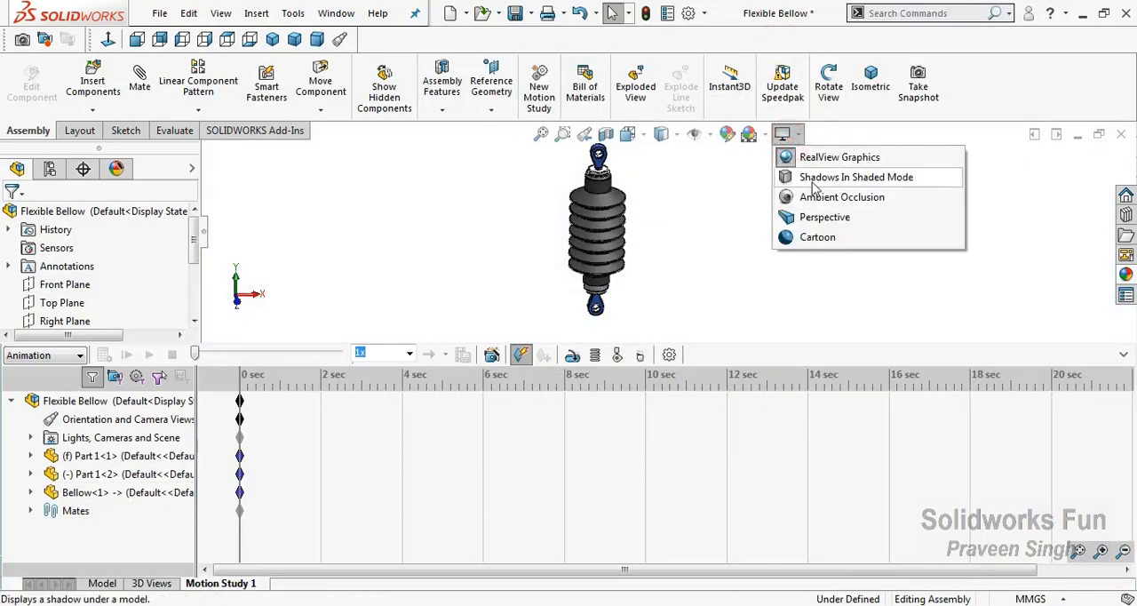
click(811, 179)
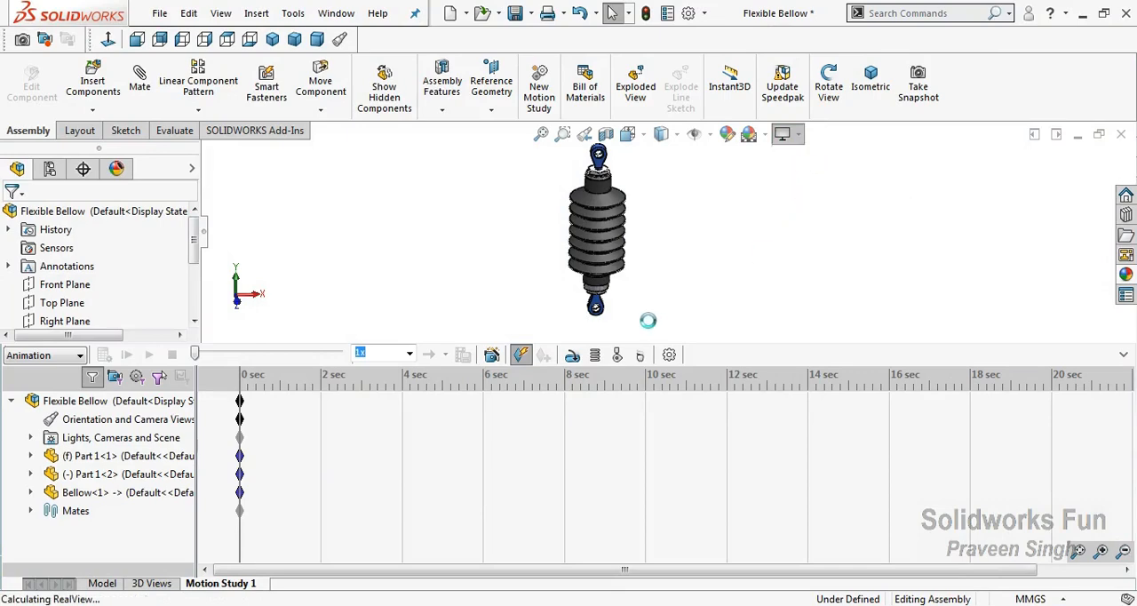
click(1123, 356)
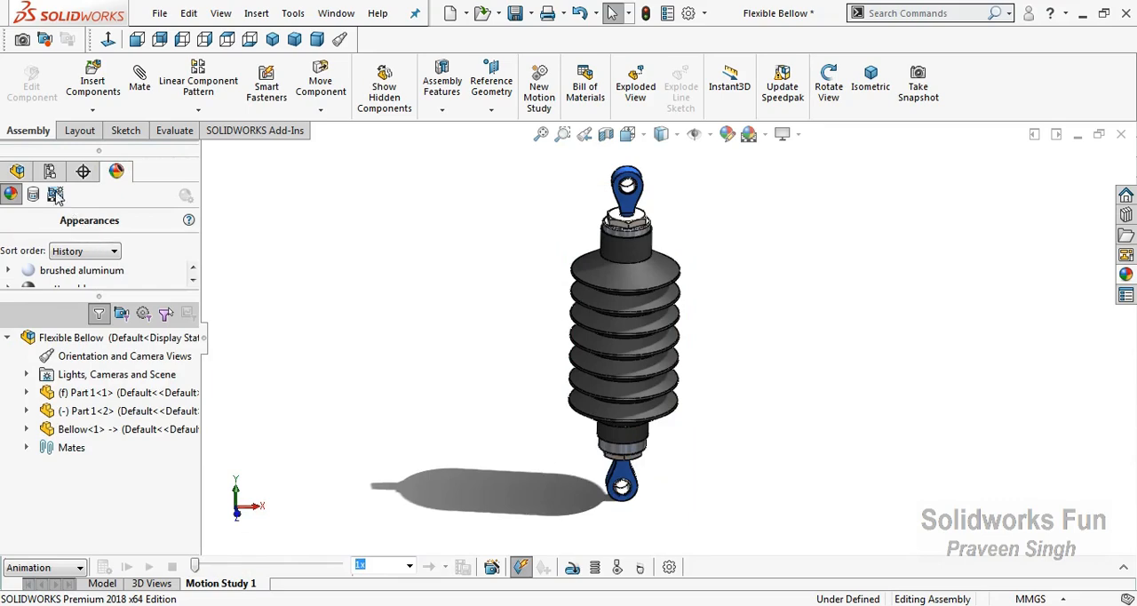
Edit the Directional1 light of the scene and set its longitude to -68.40 degrees
click(55, 194)
drag(71, 297, 71, 397)
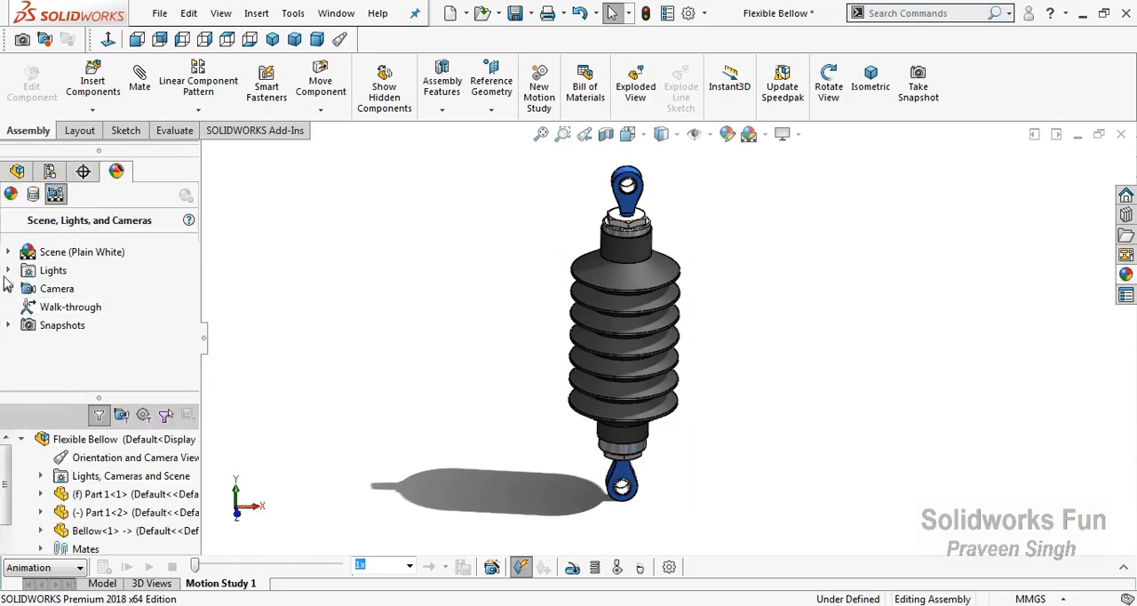
click(8, 270)
right_click(78, 306)
click(127, 335)
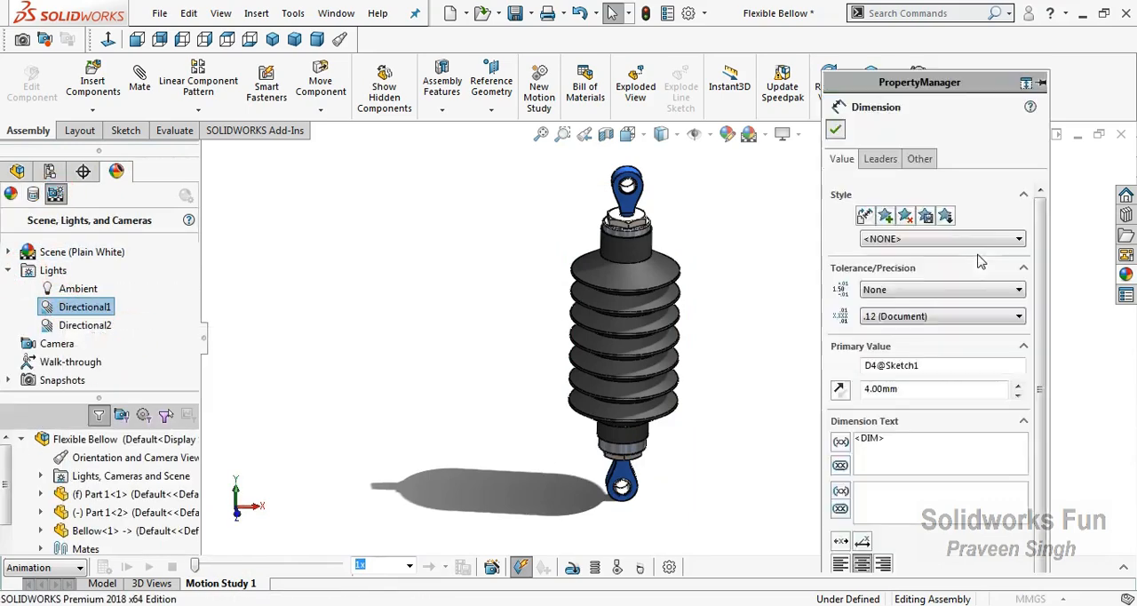
drag(982, 502, 917, 508)
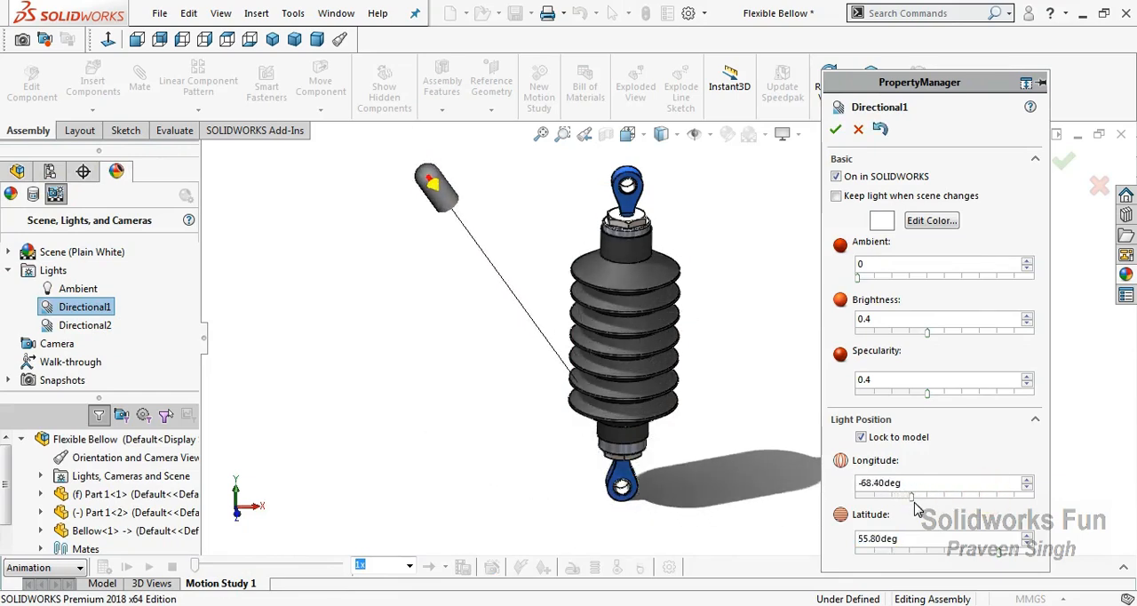
click(834, 130)
Expand the Motion Study 1 timeline and disable the view keys of Orientation and Camera Views
right_click(730, 260)
click(750, 327)
mouse_move(749, 322)
mouse_down()
mouse_move(742, 299)
mouse_move(757, 310)
mouse_up()
click(1124, 570)
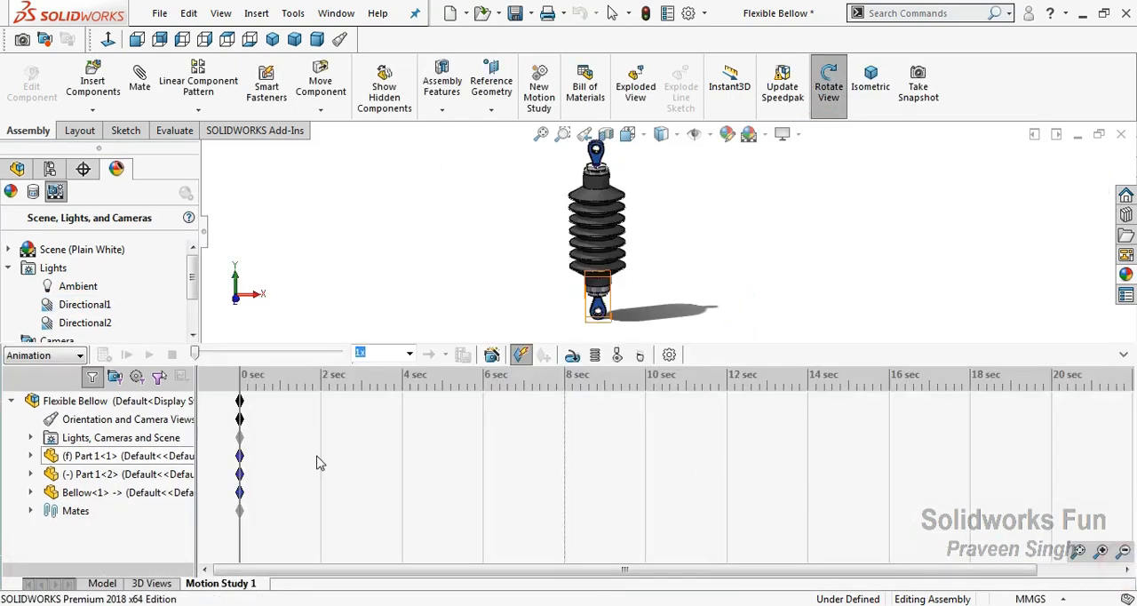
right_click(88, 419)
click(147, 425)
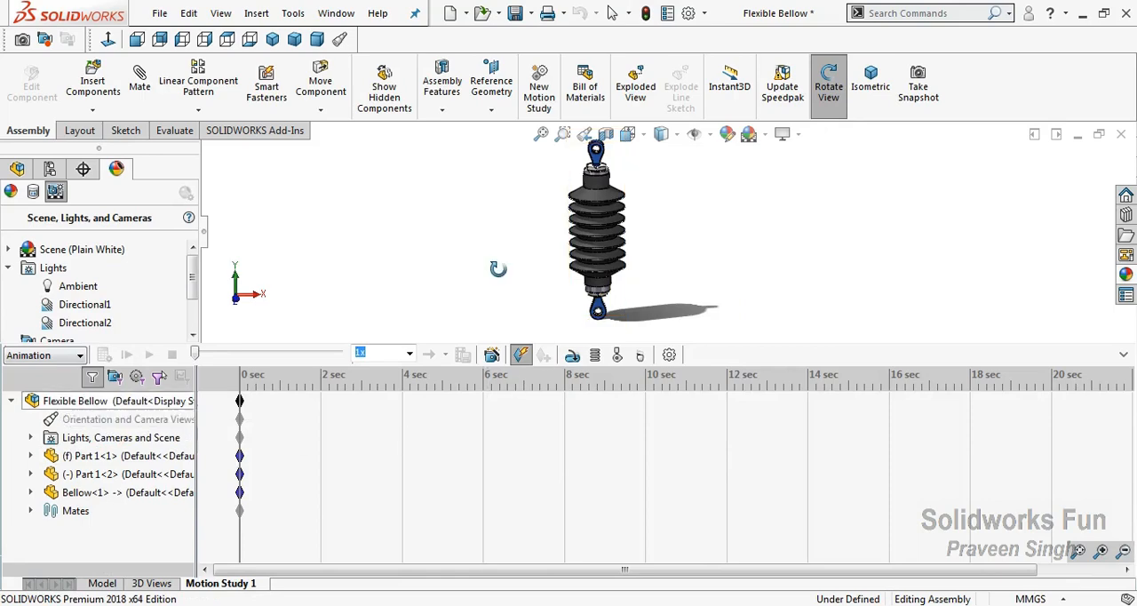
drag(498, 269, 503, 269)
right_click(482, 206)
click(506, 299)
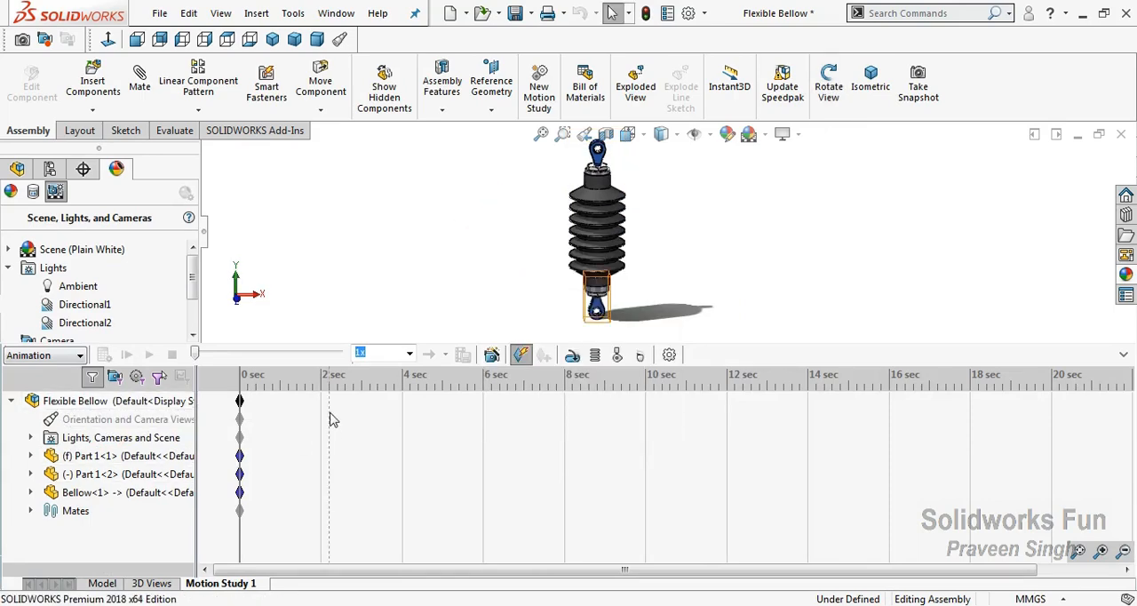
Place a key for Part 1<2> at 2 seconds and extend the total animation duration to 10 seconds
click(102, 474)
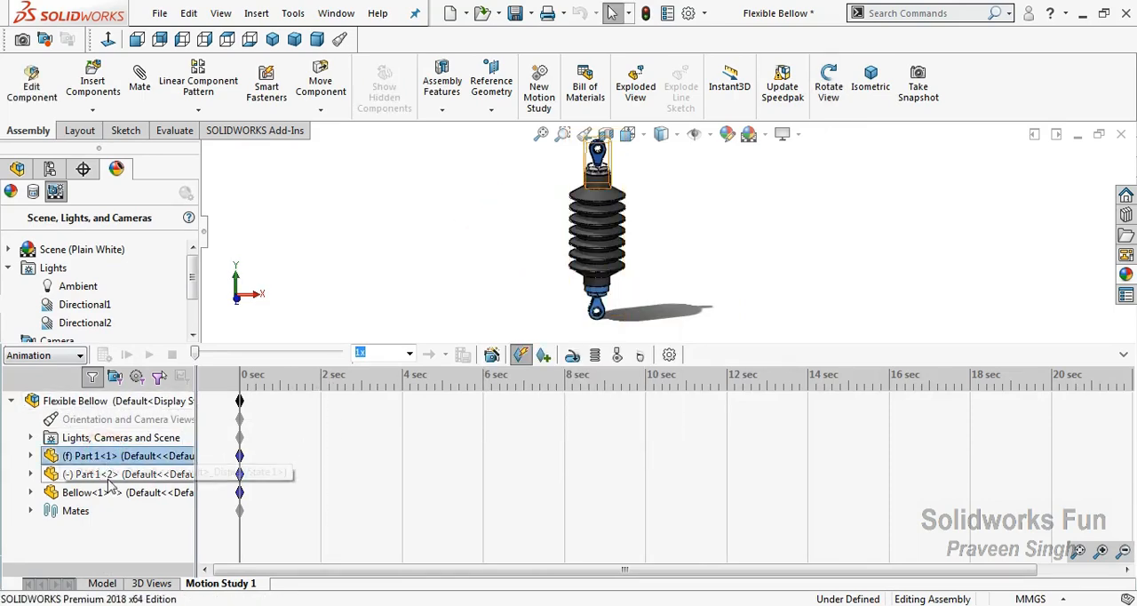
right_click(322, 474)
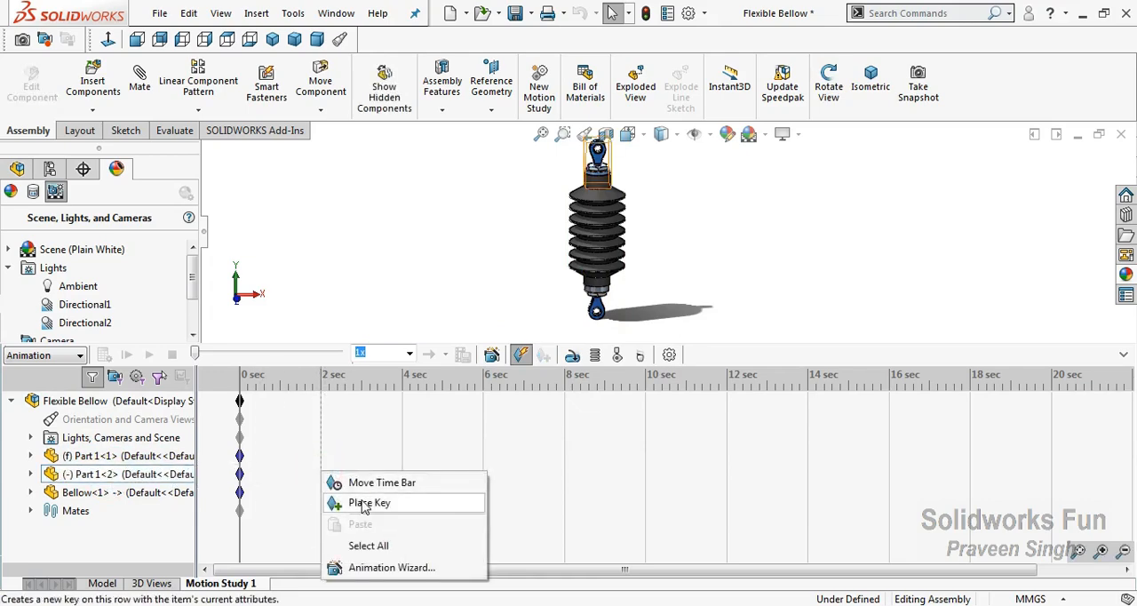
click(327, 502)
click(322, 457)
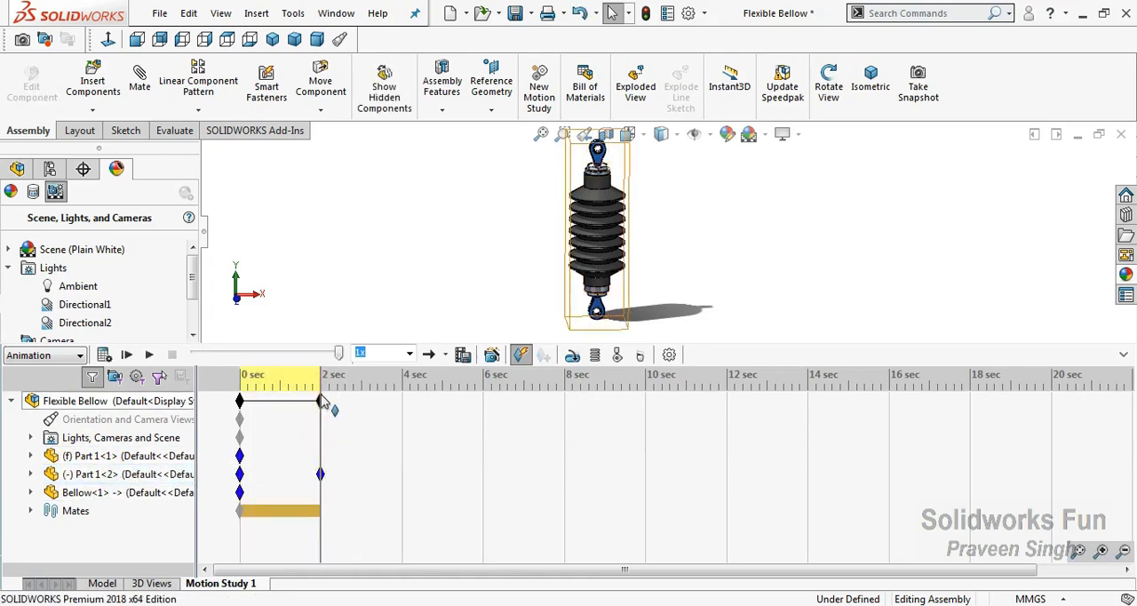
drag(324, 409, 483, 415)
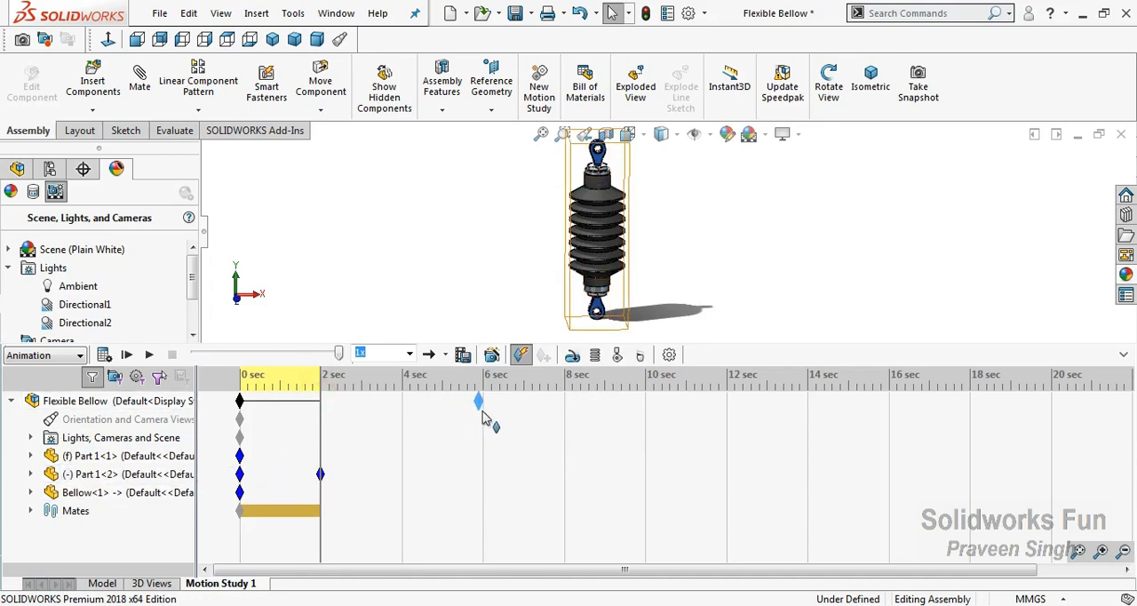
drag(645, 418, 643, 414)
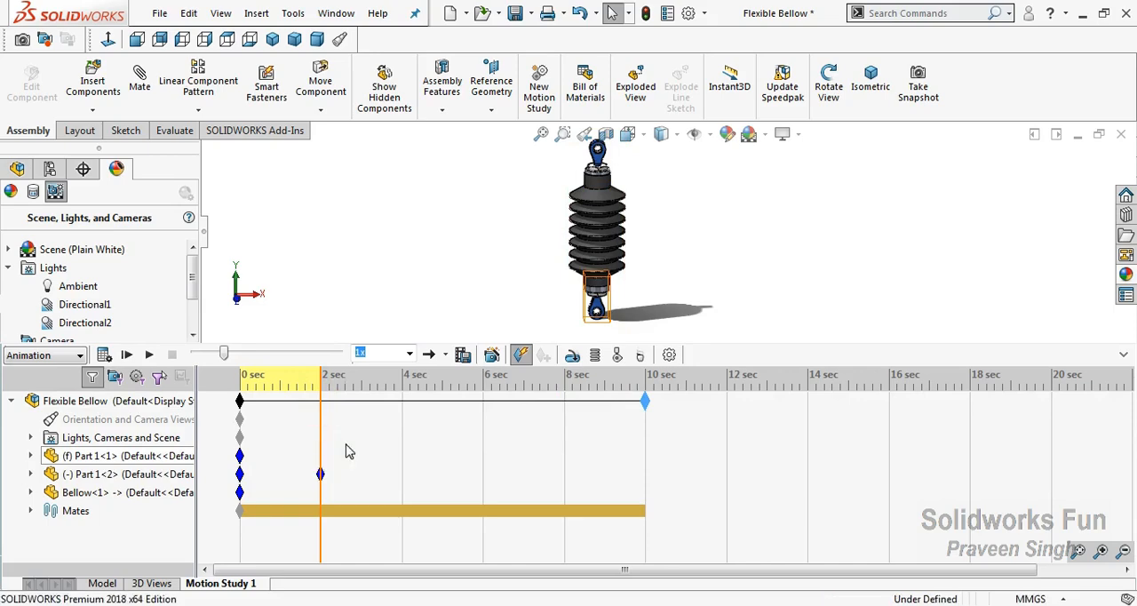
Compress the bellow at the 2-second mark by moving the upper Part 1 down along the axis in Front view, and rebuild the assembly
click(229, 308)
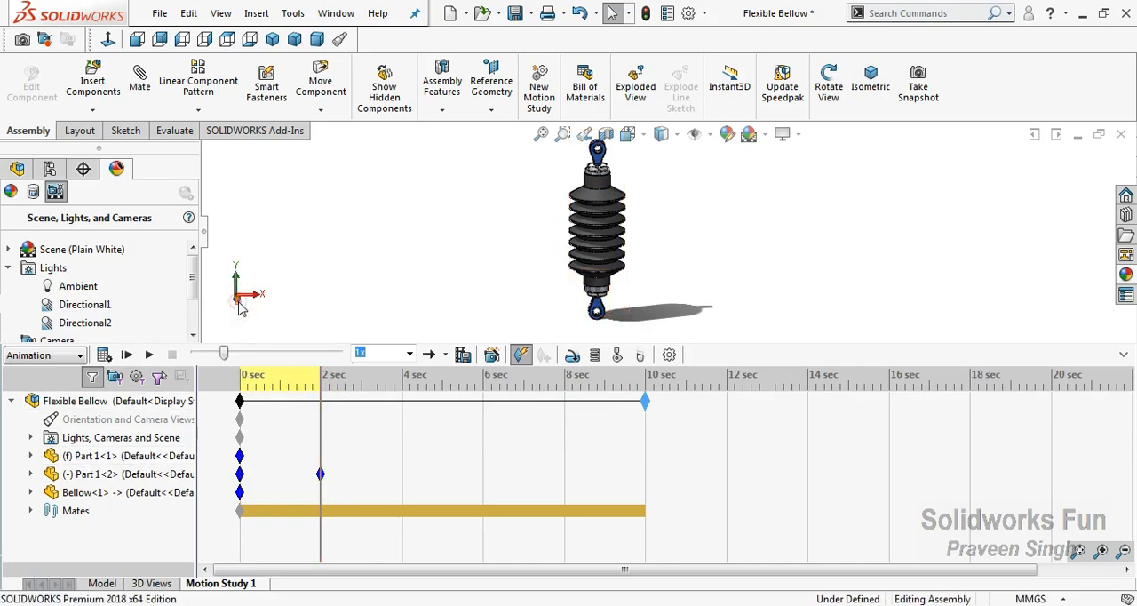
key(ctrl+1)
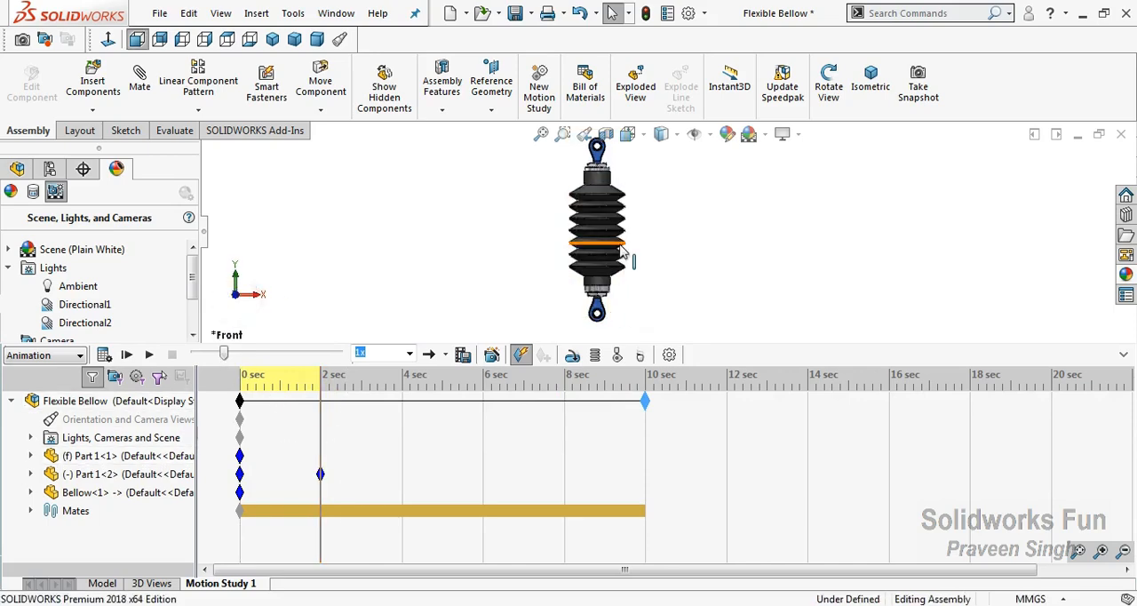
click(599, 160)
drag(599, 159, 597, 203)
click(464, 229)
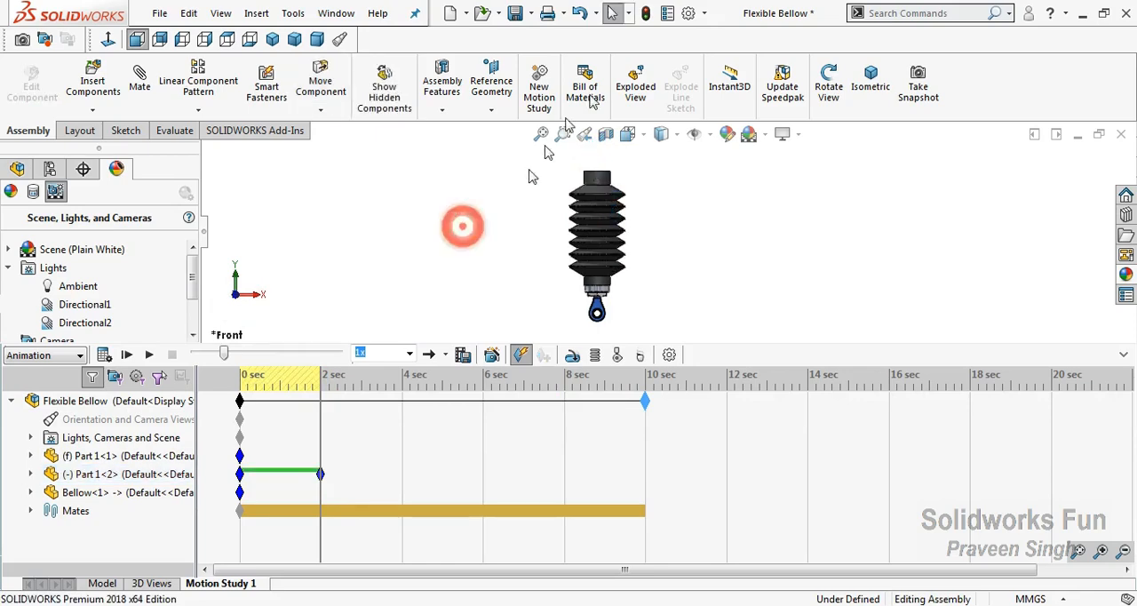
click(646, 14)
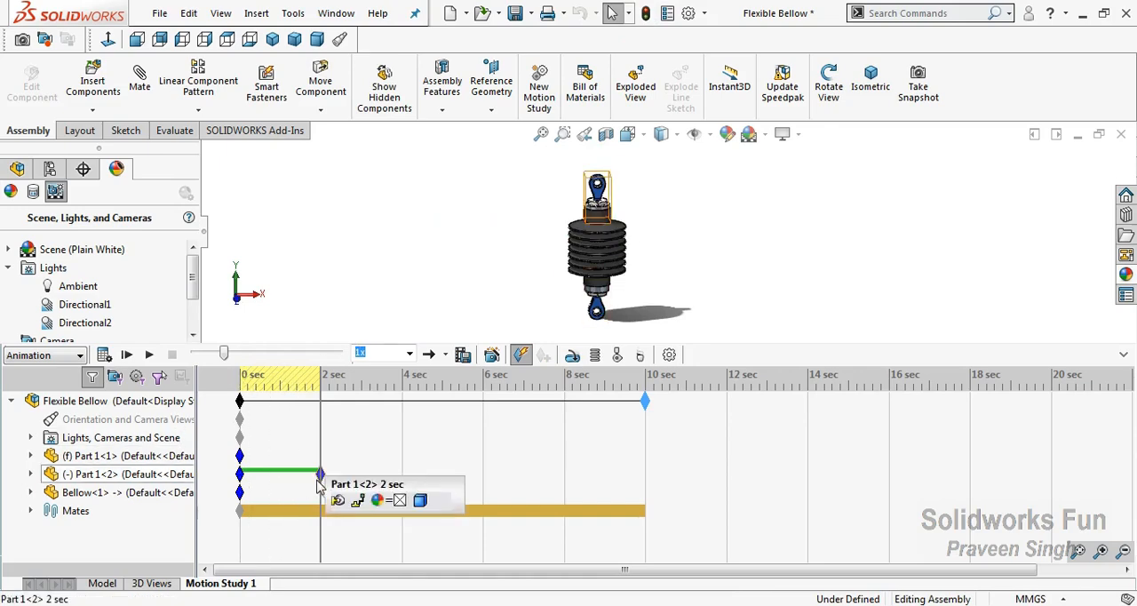
mouse_move(318, 481)
mouse_down()
mouse_move(300, 476)
mouse_move(318, 471)
mouse_up()
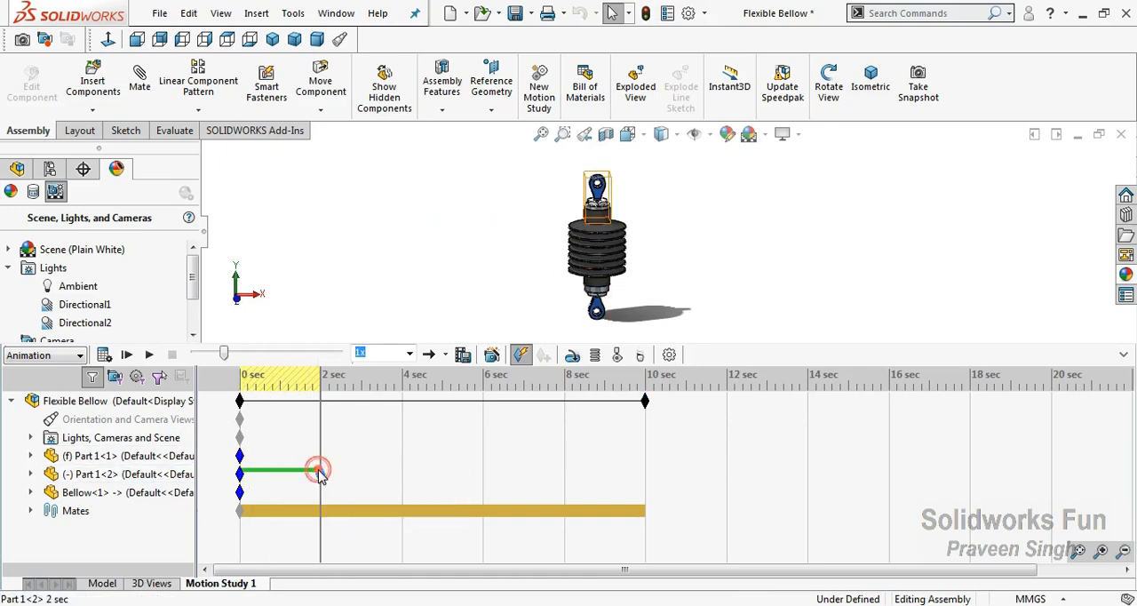
right_click(318, 471)
right_click(239, 473)
click(285, 400)
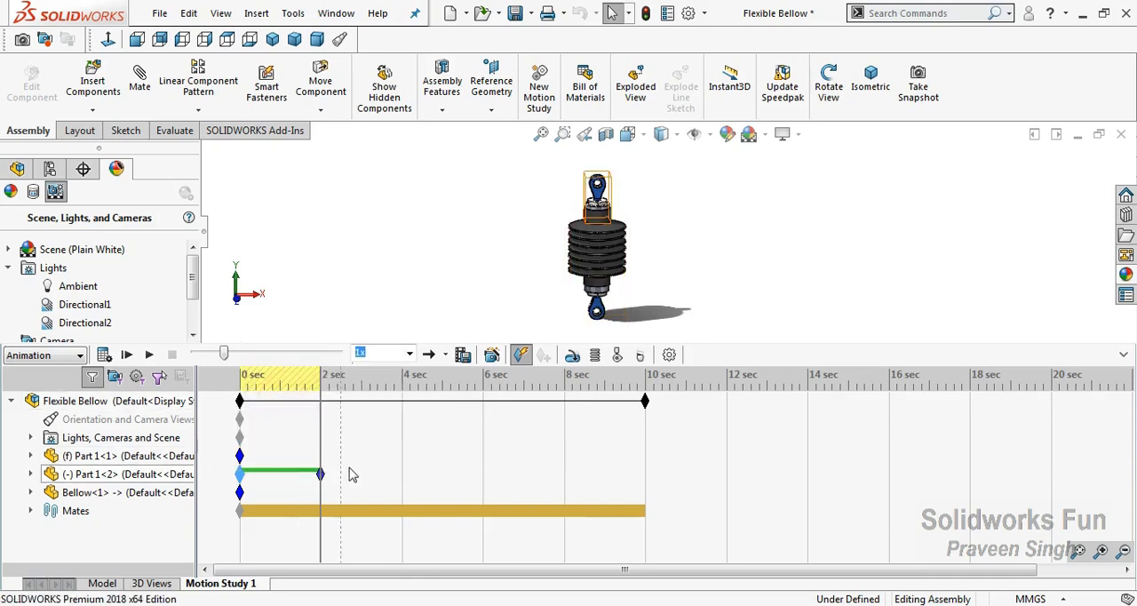
right_click(362, 481)
click(404, 504)
mouse_move(240, 477)
ctrl+drag(240, 477, 322, 473)
Copy the 2-second key of Part 1<2> to 3 seconds to hold the compressed position
right_click(323, 477)
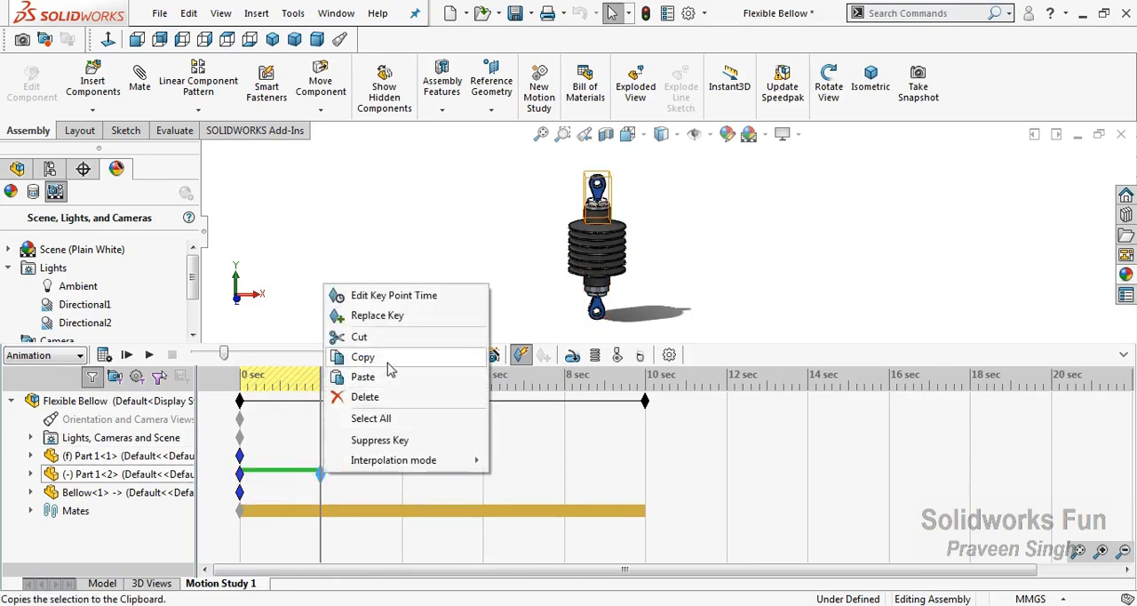
click(390, 360)
click(364, 477)
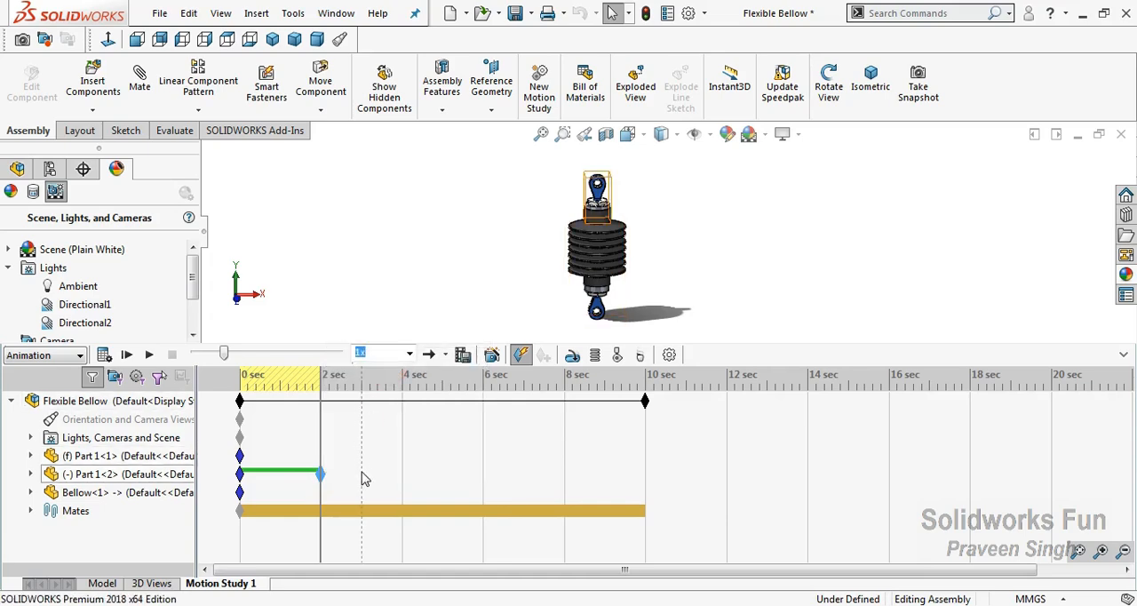
right_click(364, 479)
click(406, 525)
Copy the 0-second key of Part 1<2> to 5 seconds so the part returns to its starting position
drag(239, 474, 243, 485)
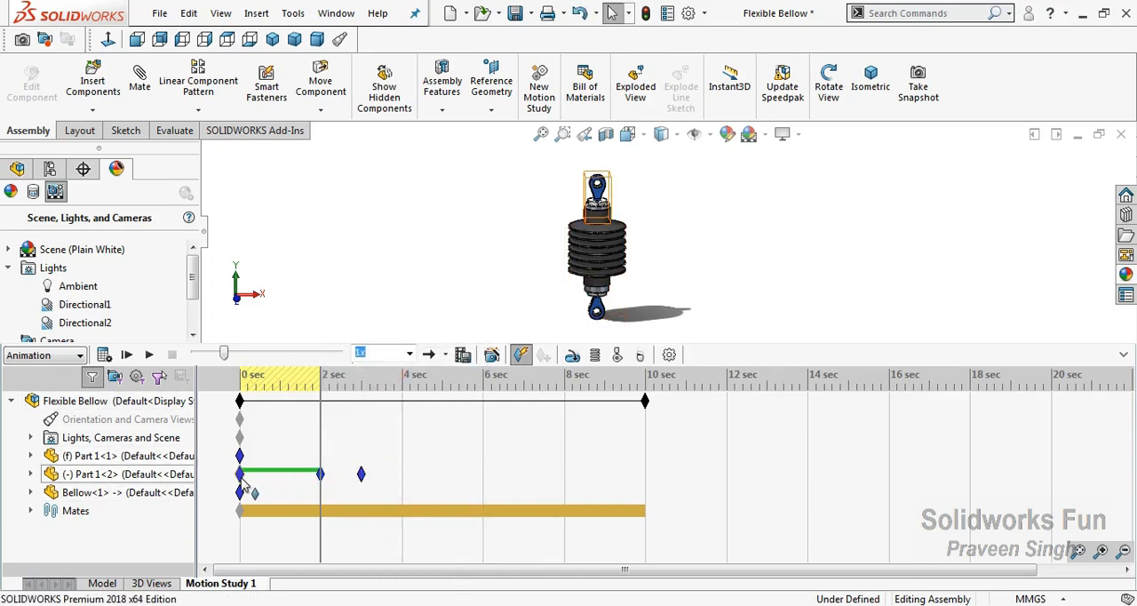
right_click(240, 476)
click(286, 402)
right_click(447, 482)
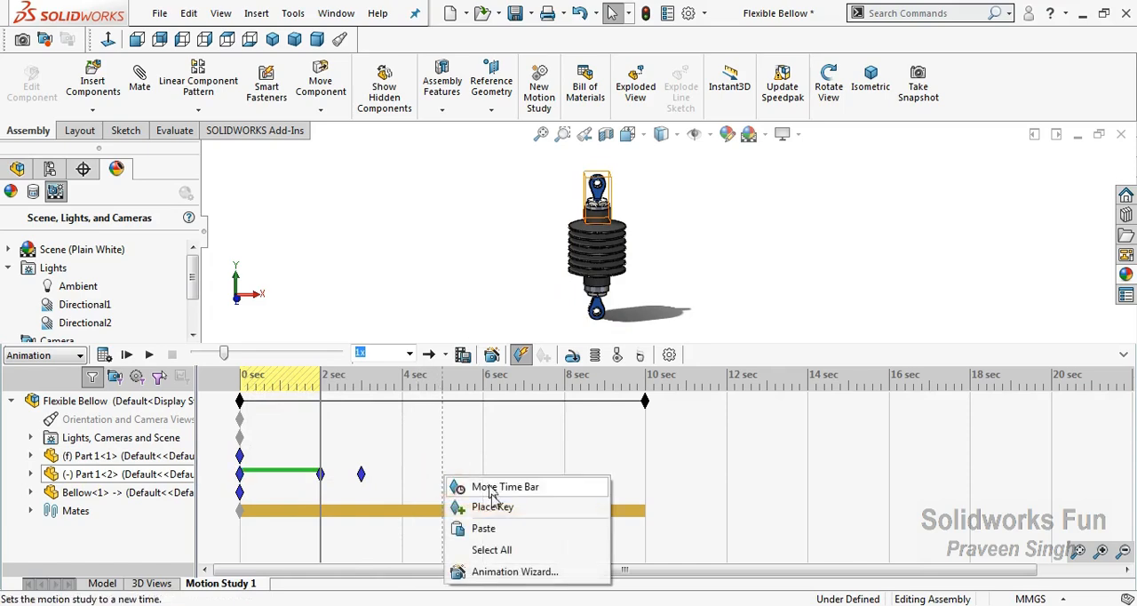
click(498, 529)
right_click(361, 475)
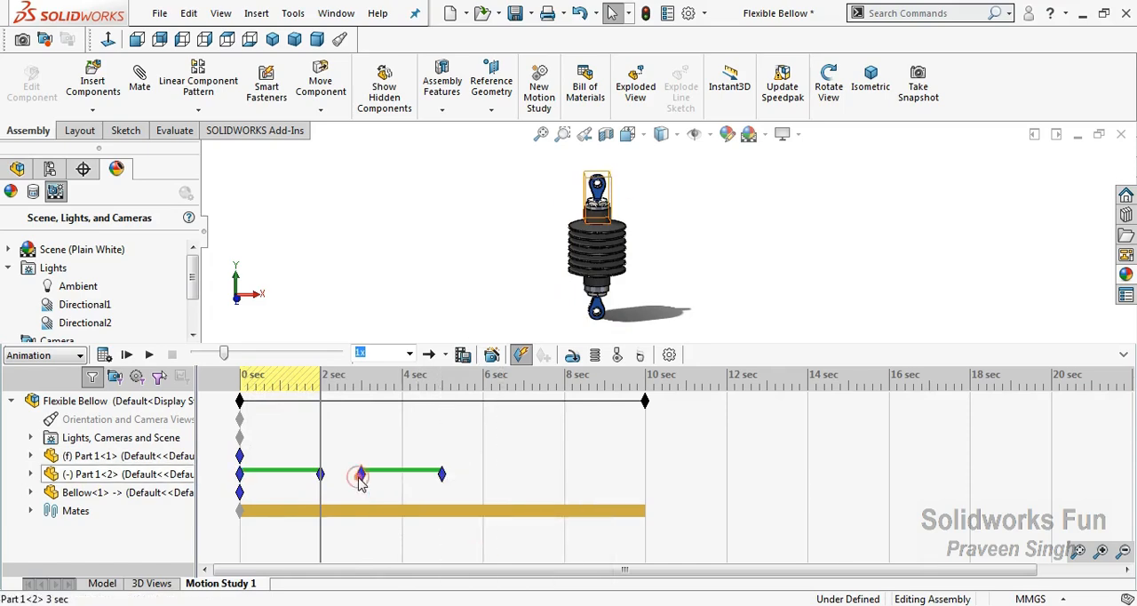
click(414, 379)
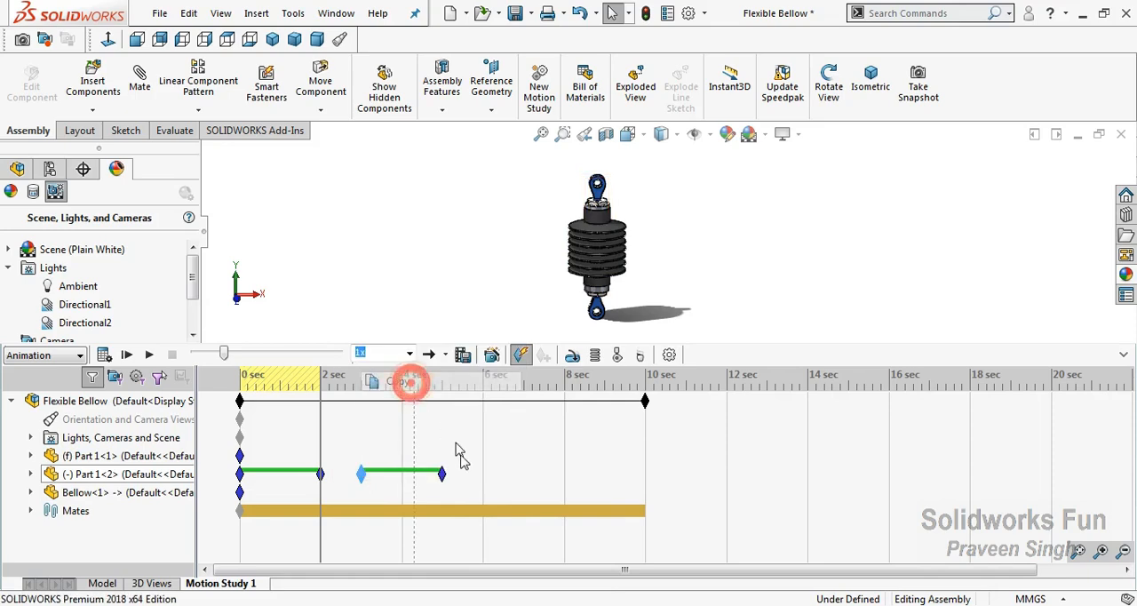
right_click(487, 477)
click(524, 522)
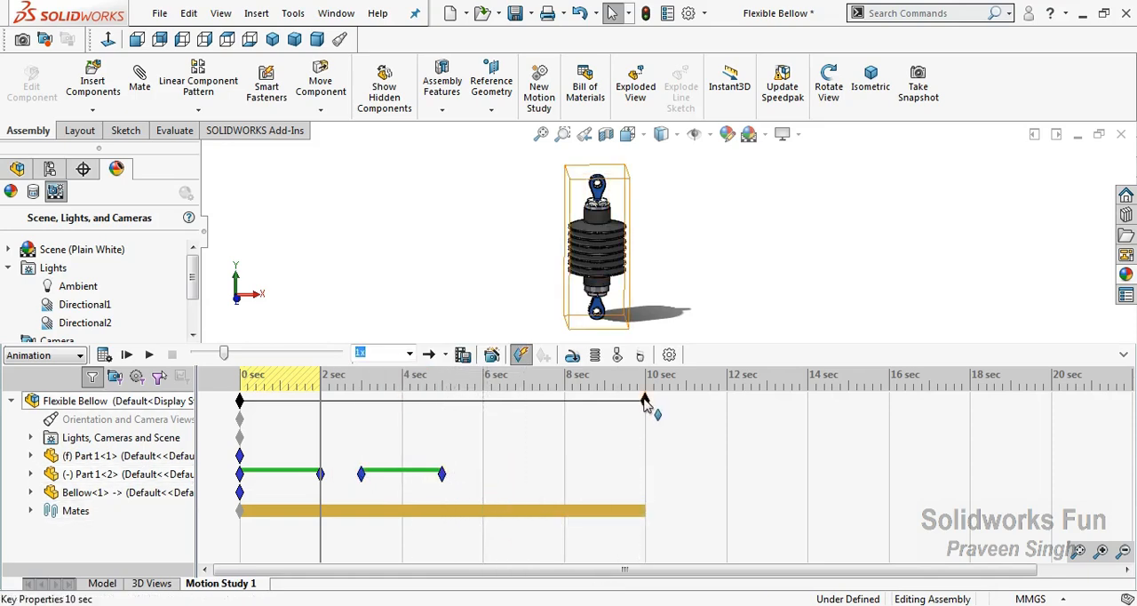
Shorten the animation to about 5.3 seconds and set the motion study to 30 frames per second
drag(645, 400, 454, 404)
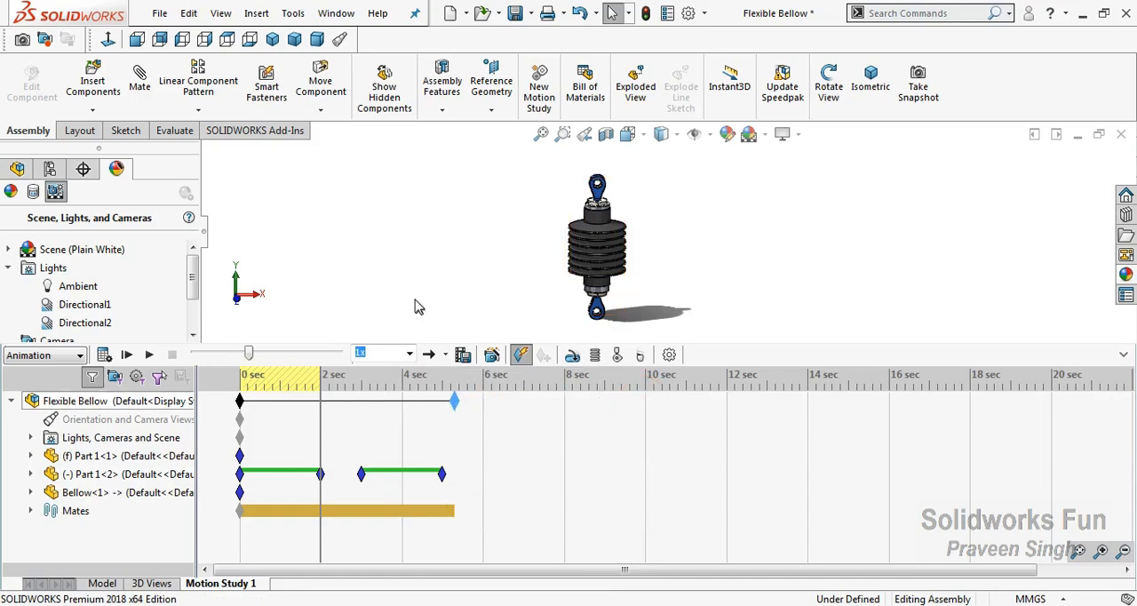
drag(252, 356, 194, 354)
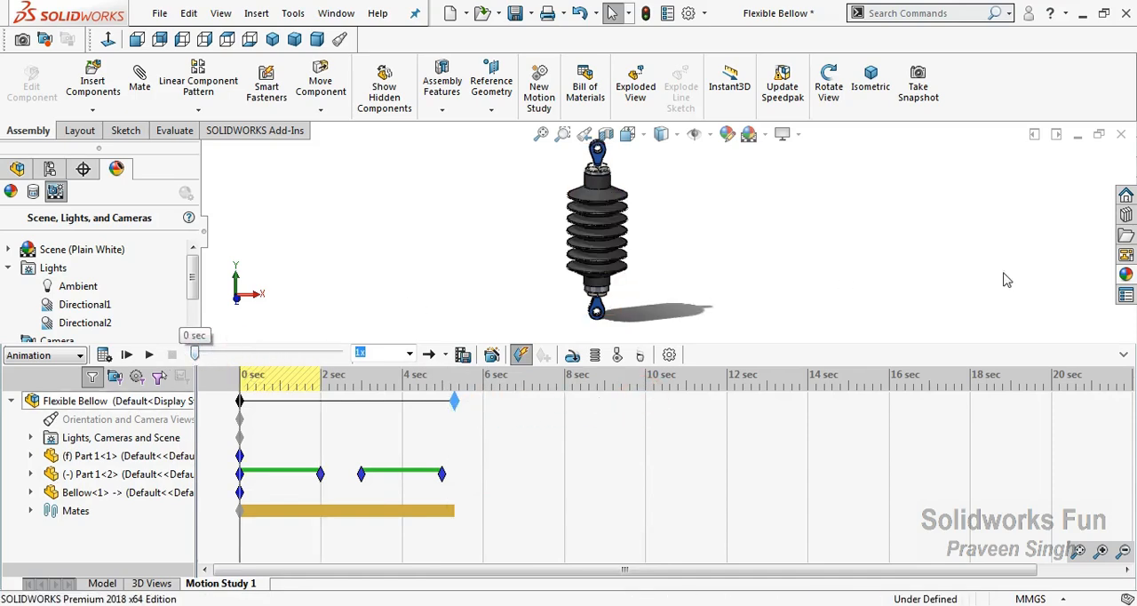
click(669, 355)
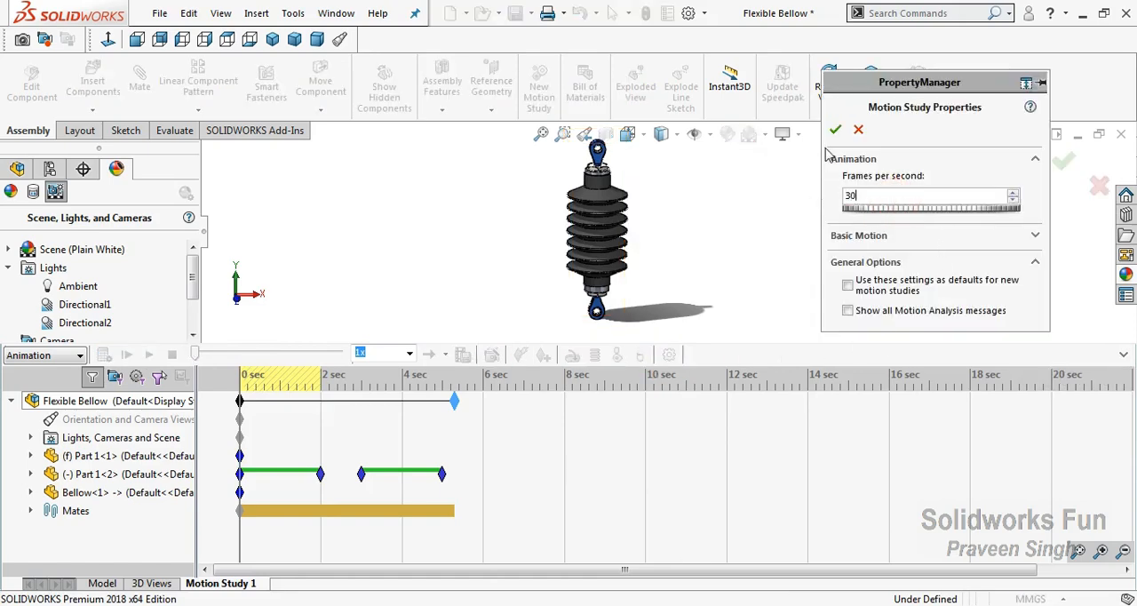
click(835, 131)
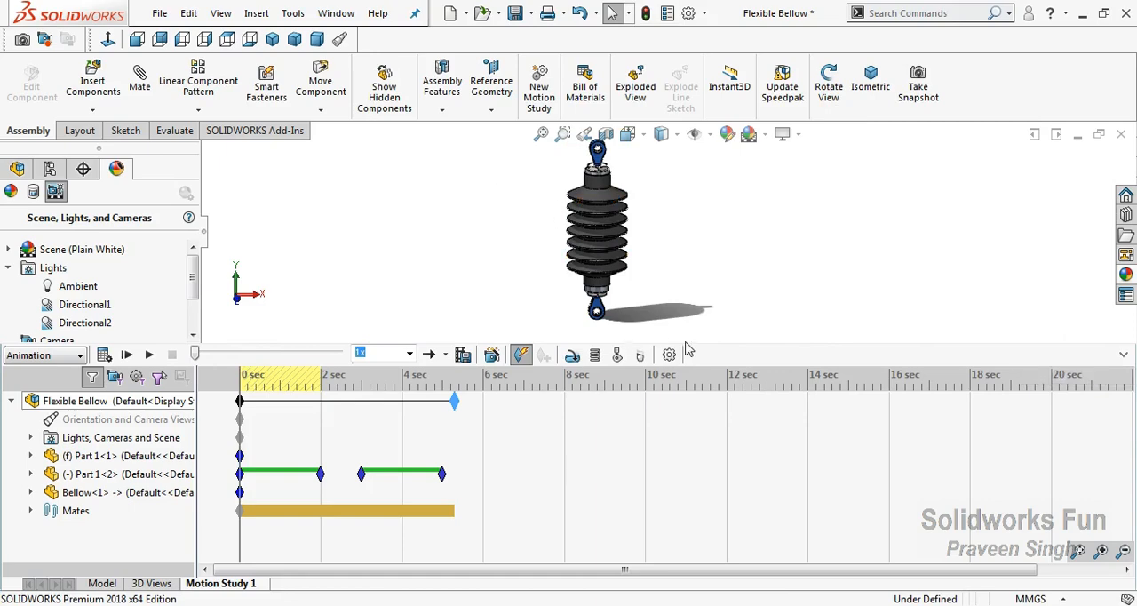
Enlarge the graphics area by shrinking the timeline and hiding the feature tree, and calculate the motion study
drag(689, 342, 691, 416)
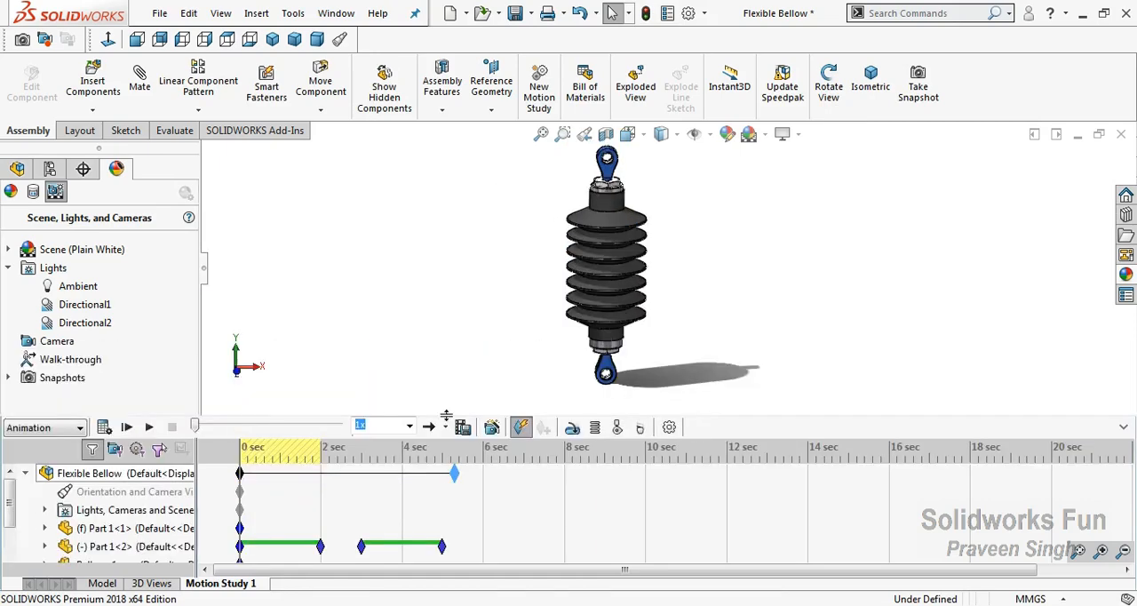
click(17, 170)
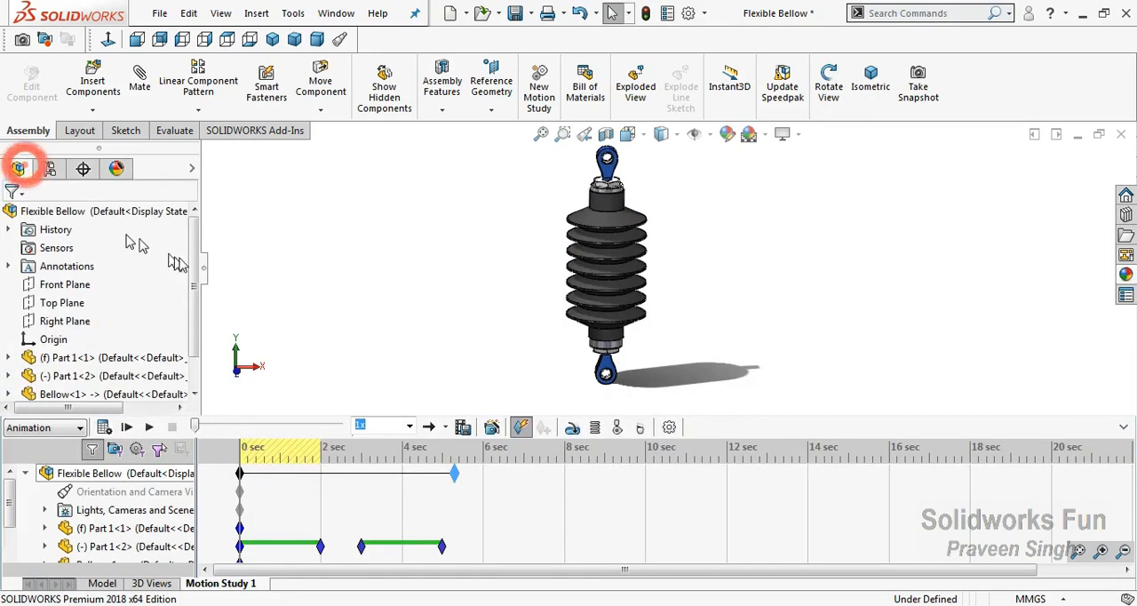
click(204, 268)
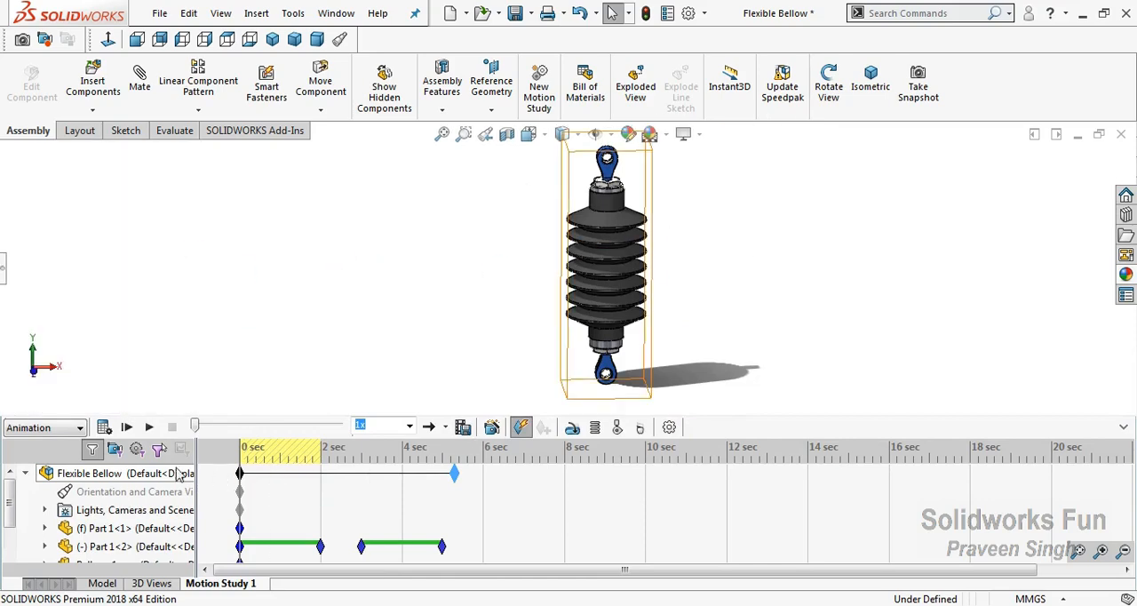
click(104, 427)
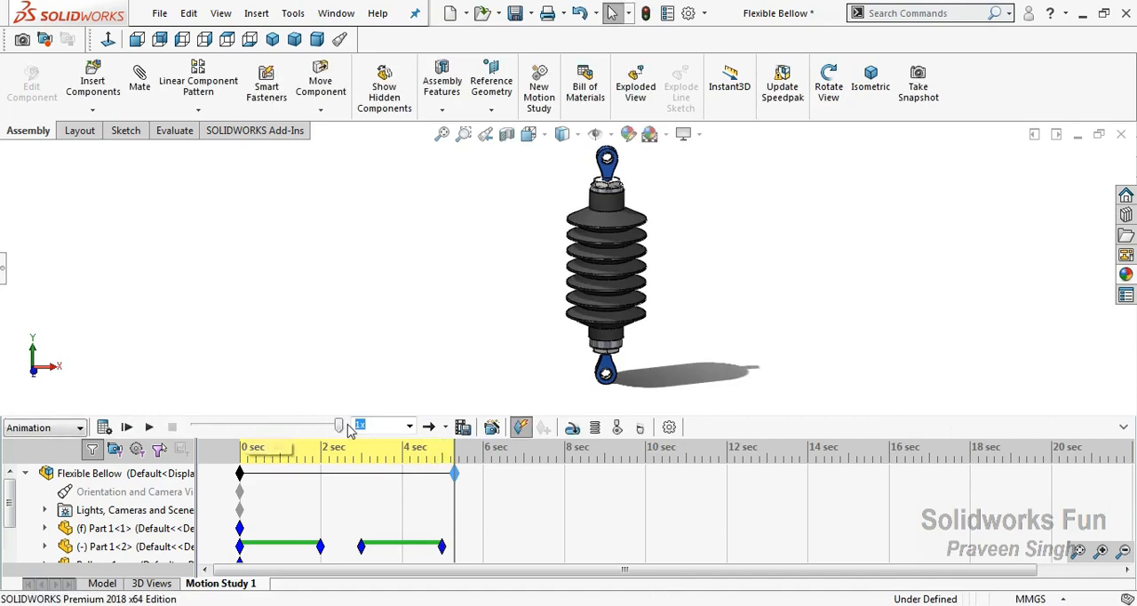
Rewind the calculated animation to 0 seconds and play it in the Front view
drag(341, 427, 195, 426)
key(ctrl+1)
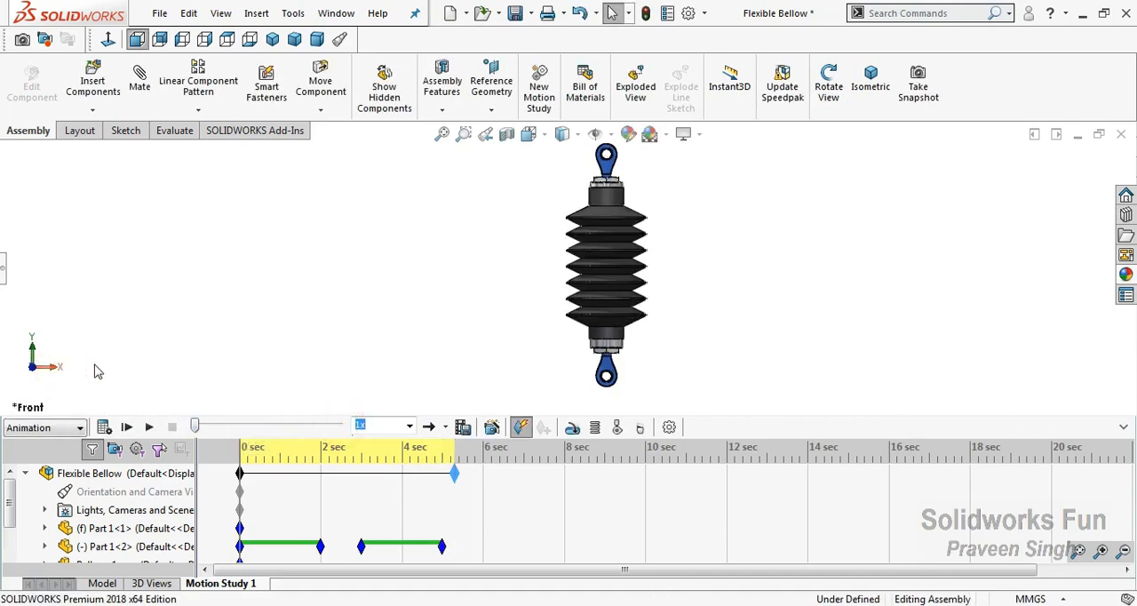
click(150, 427)
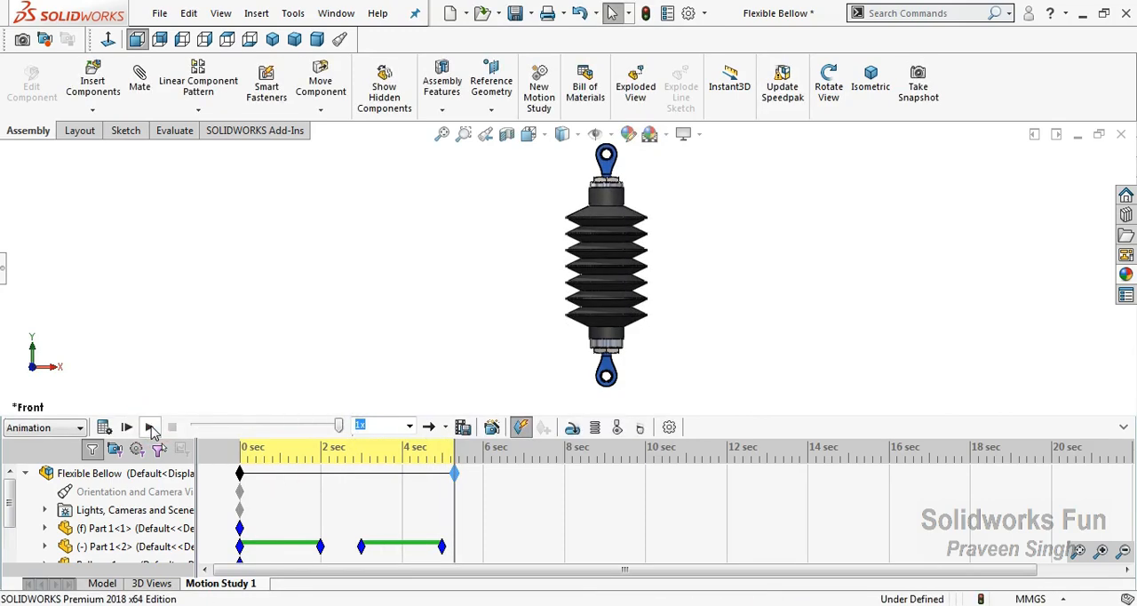
Collapse the motion study timeline and play the animation from the start at 2x speed in a tilted view
drag(338, 427, 194, 427)
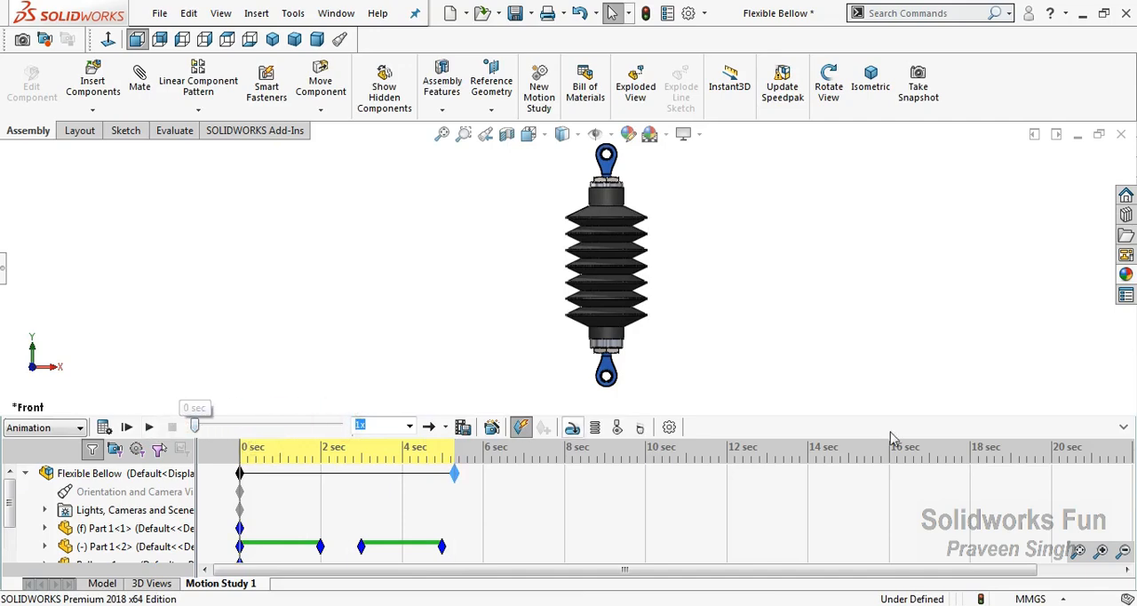
click(1124, 427)
right_click(804, 236)
click(853, 309)
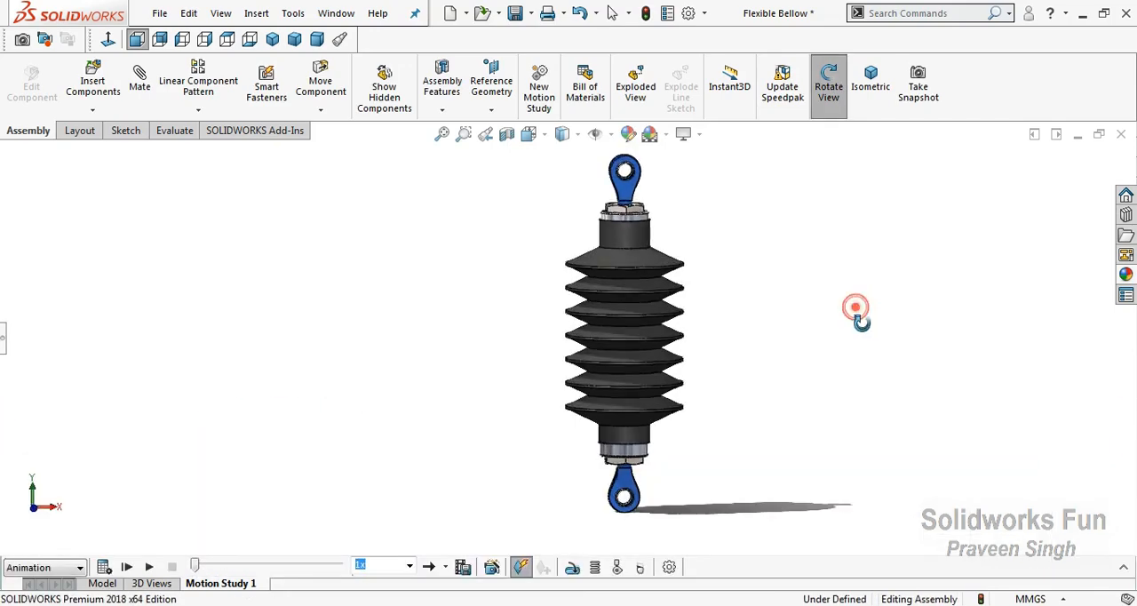
drag(863, 335, 906, 322)
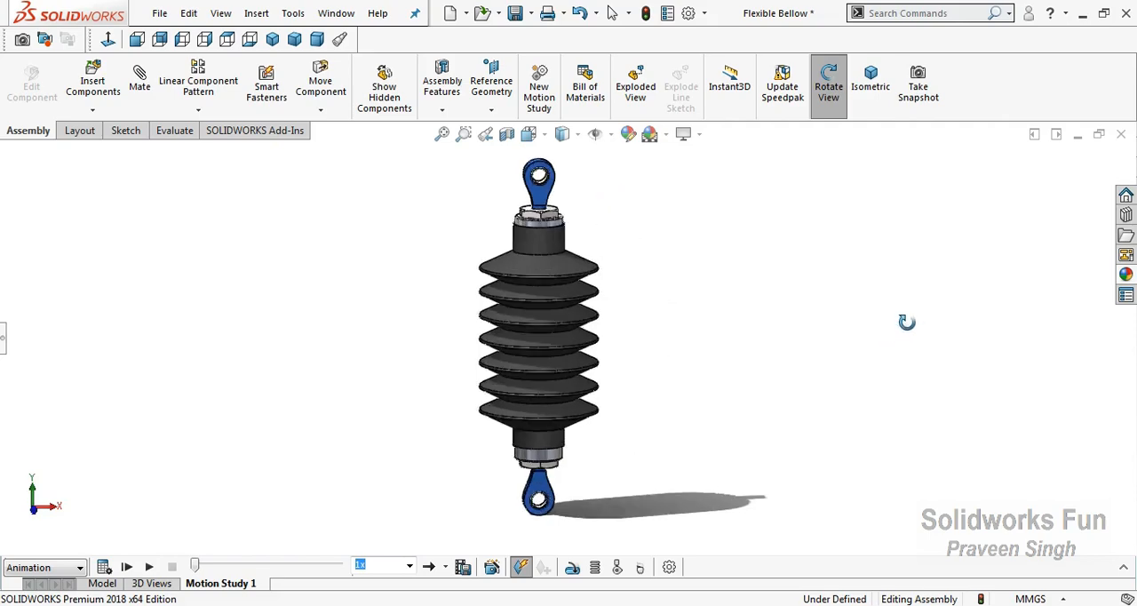
right_click(389, 308)
click(409, 392)
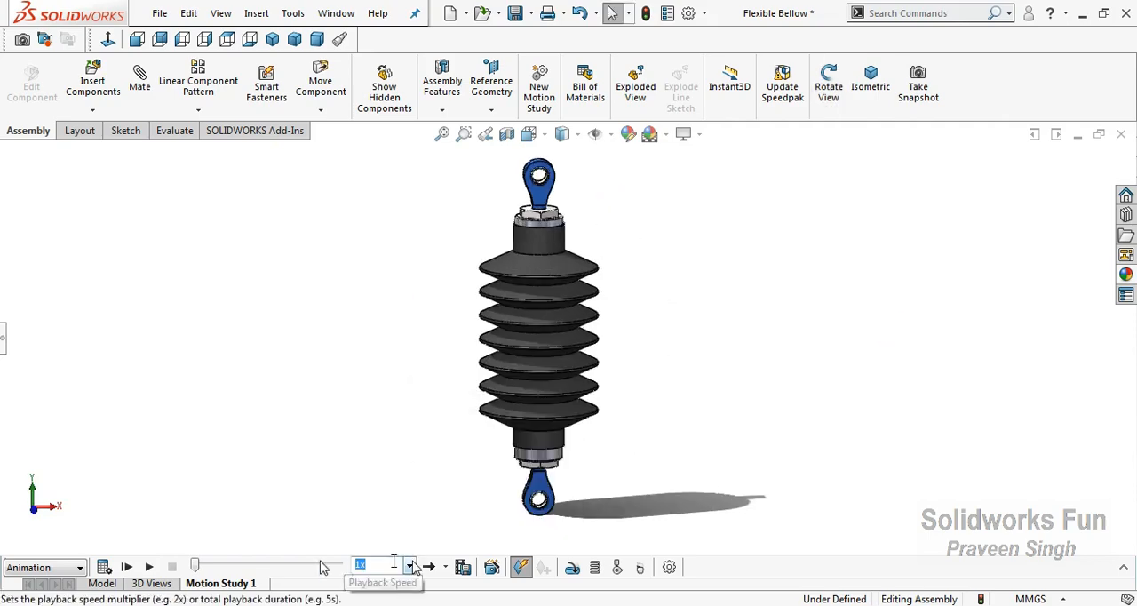
click(409, 566)
click(378, 508)
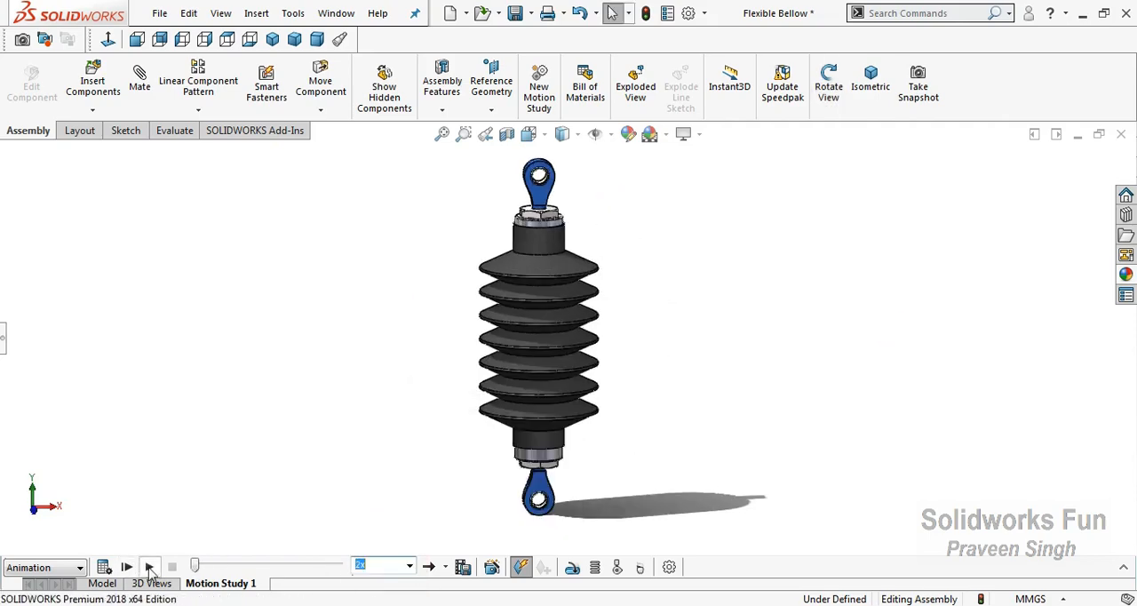
click(149, 567)
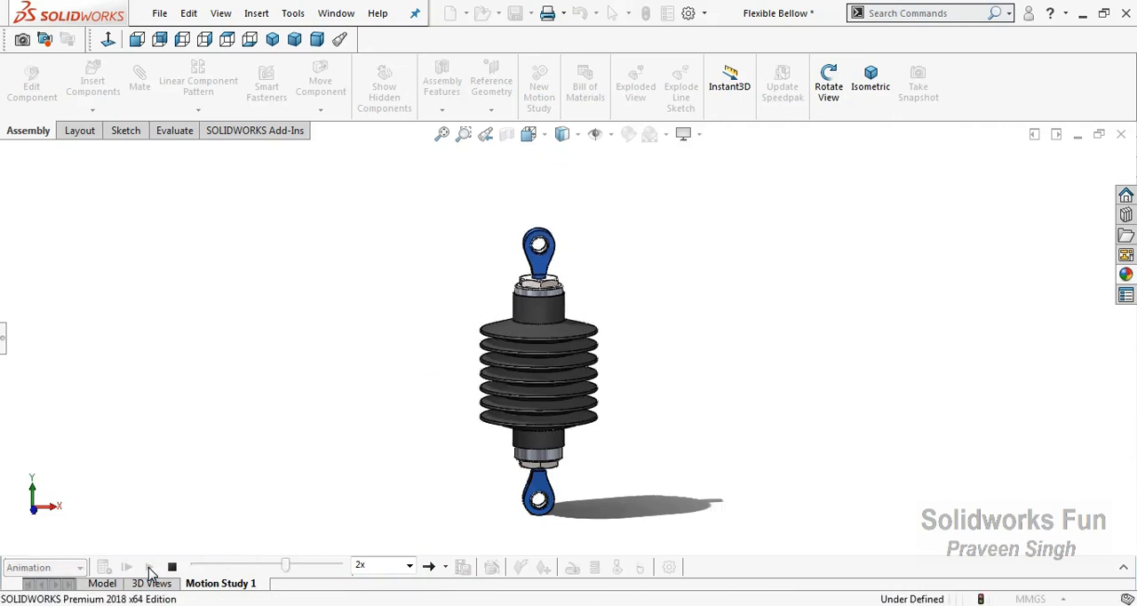
Set the playback speed to 0.5x and play the animation again
click(408, 566)
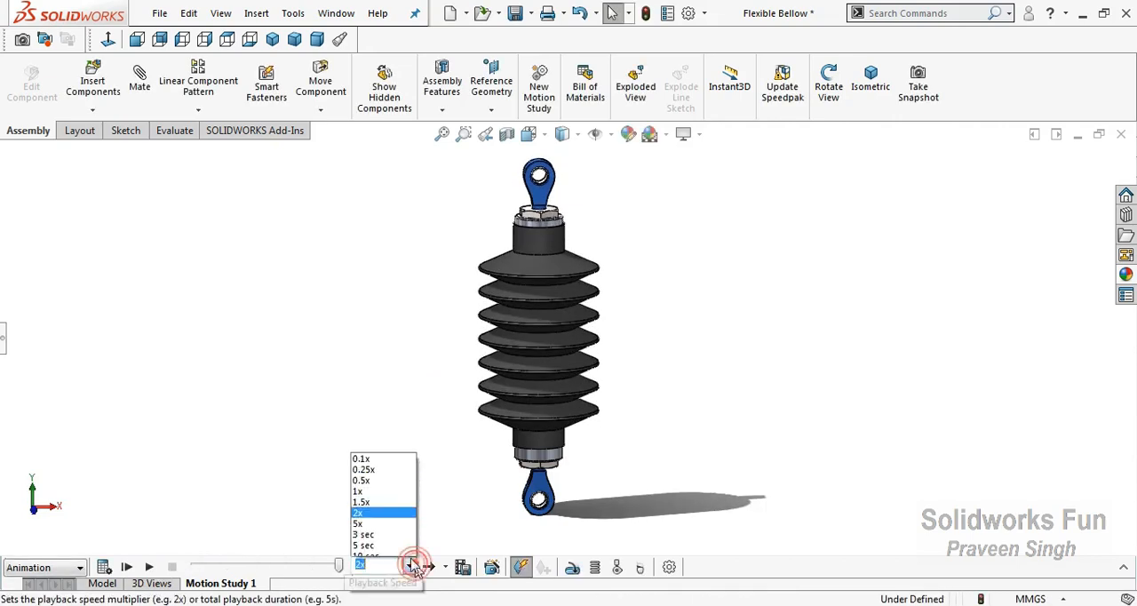
click(369, 478)
click(150, 566)
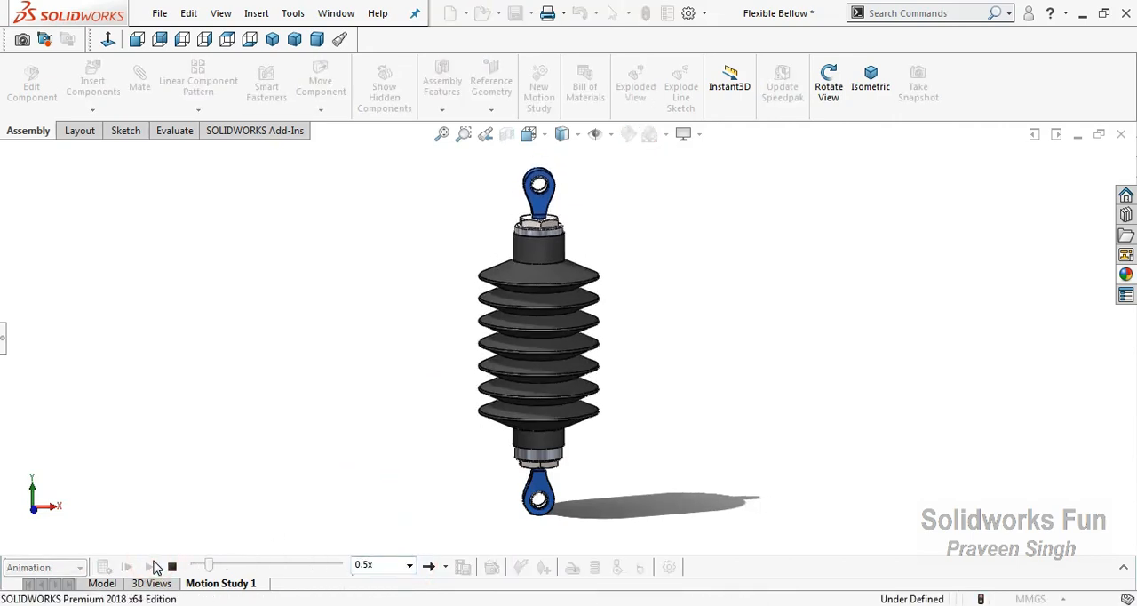